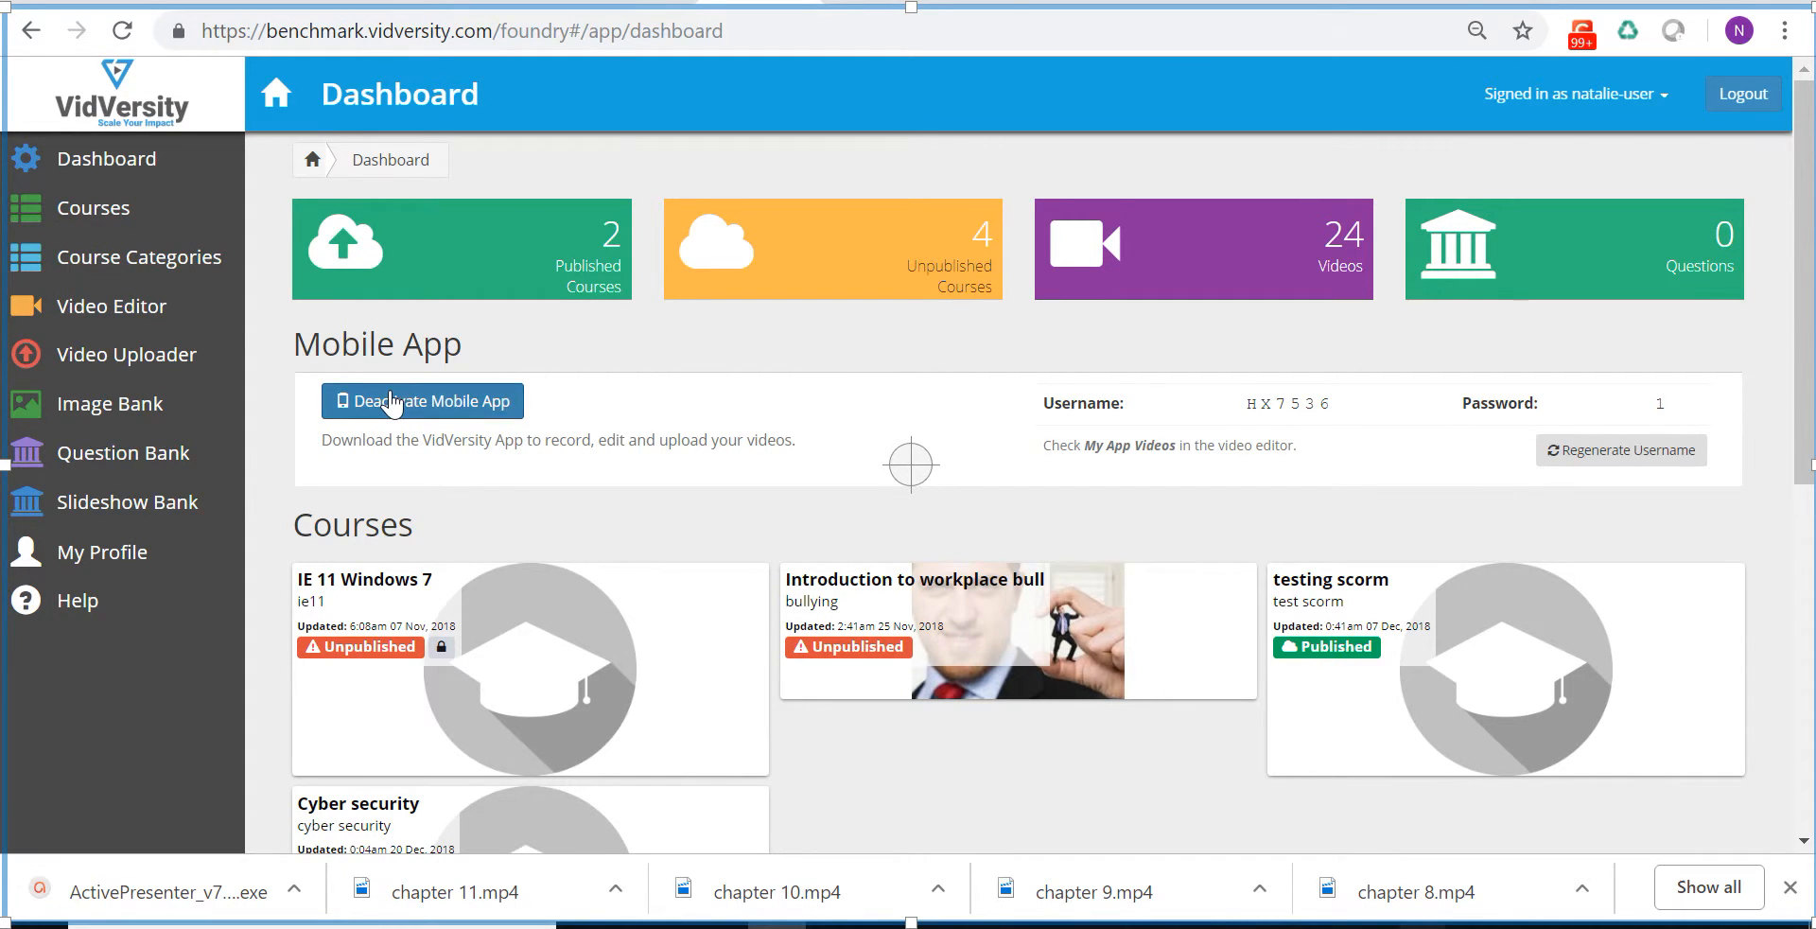
Step: Switch mobile app access off and on again, leaving the mobile app deactivated
click(392, 405)
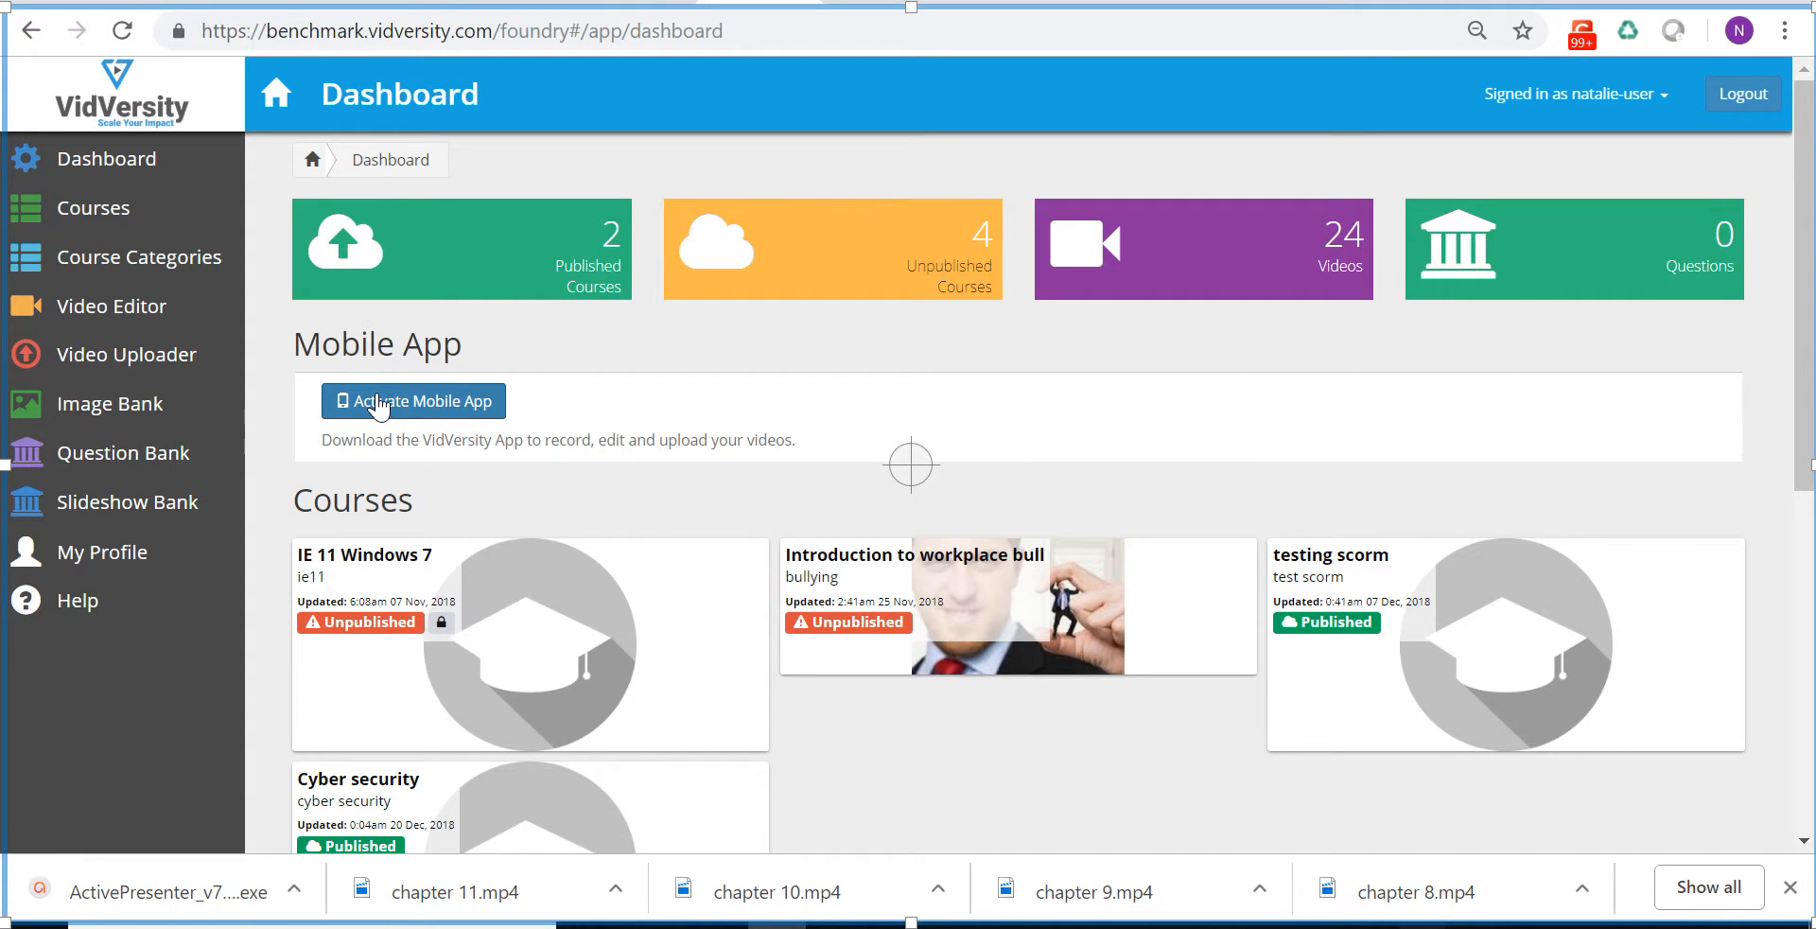
click(371, 403)
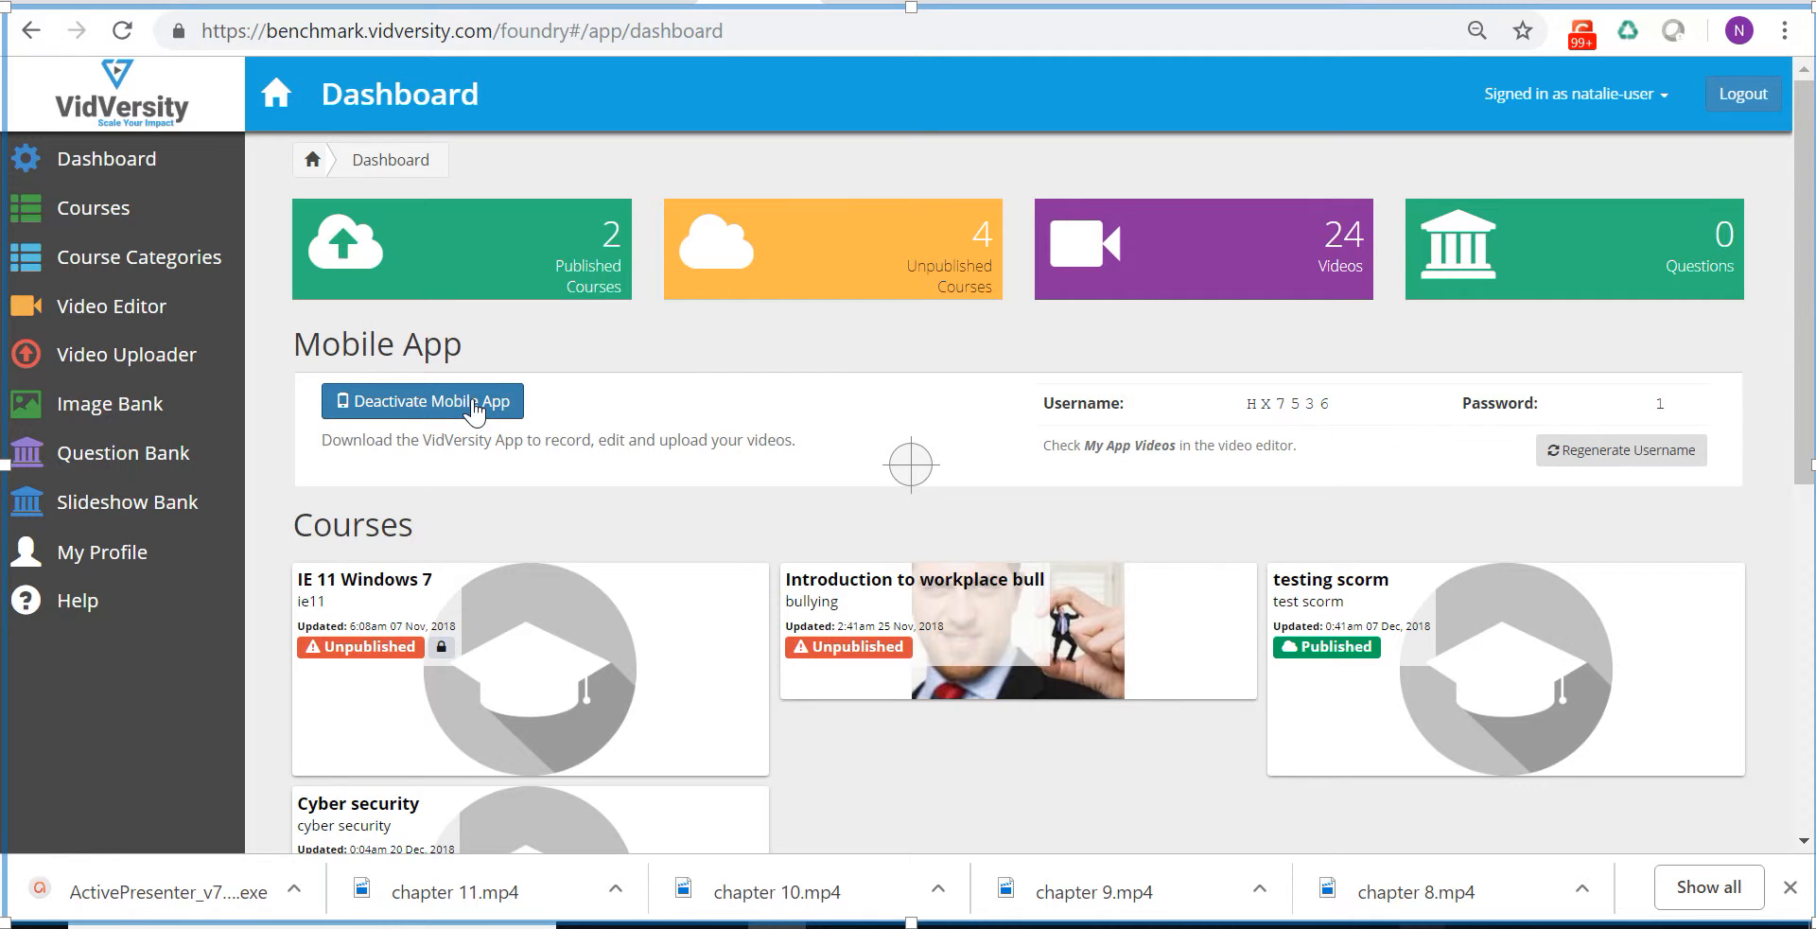
click(473, 405)
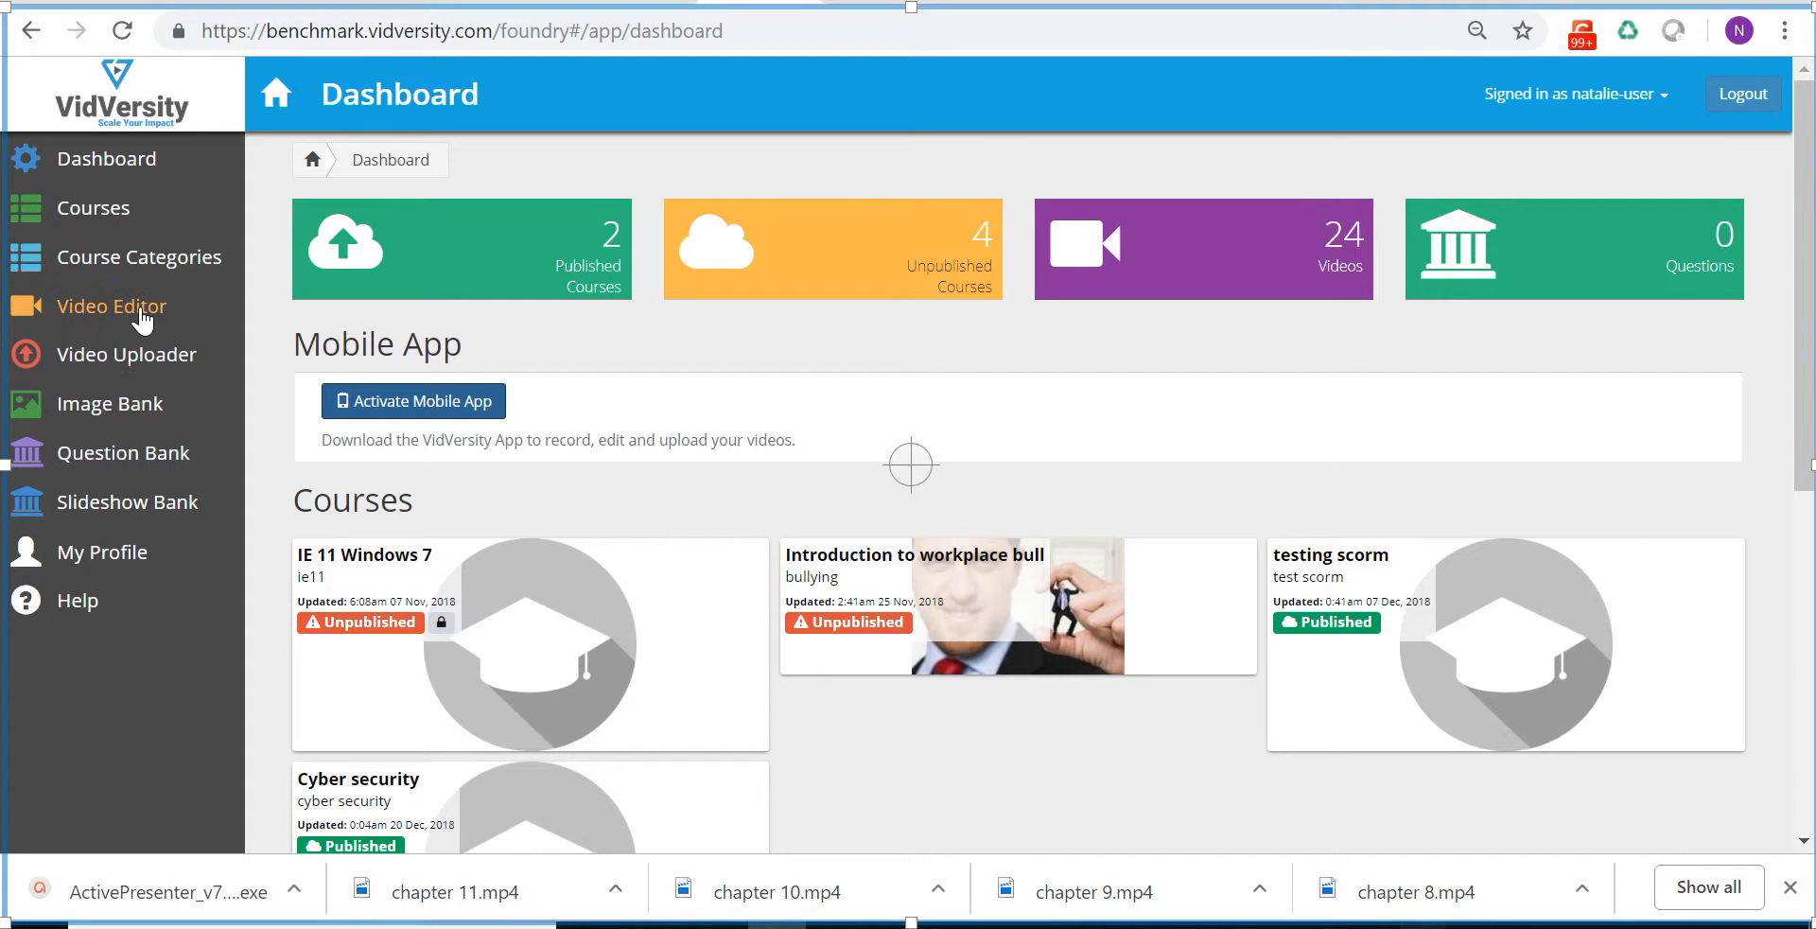
Step: Open the video library and filter the videos by the category My App Videos
click(142, 319)
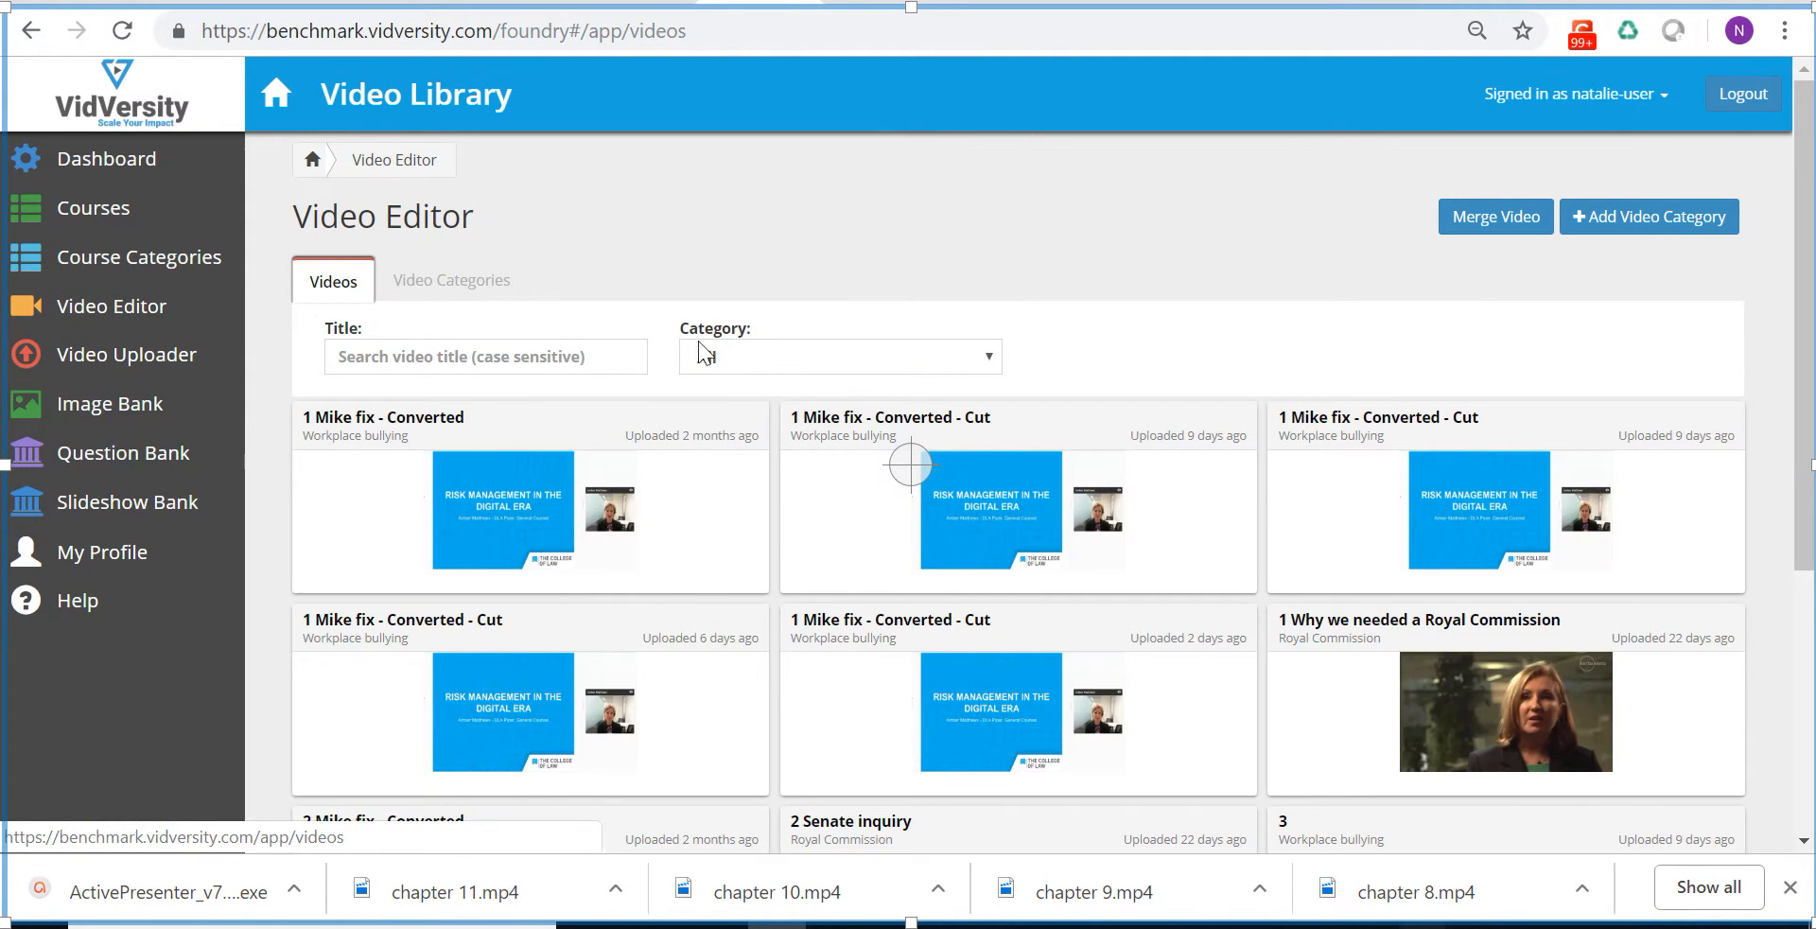
click(760, 351)
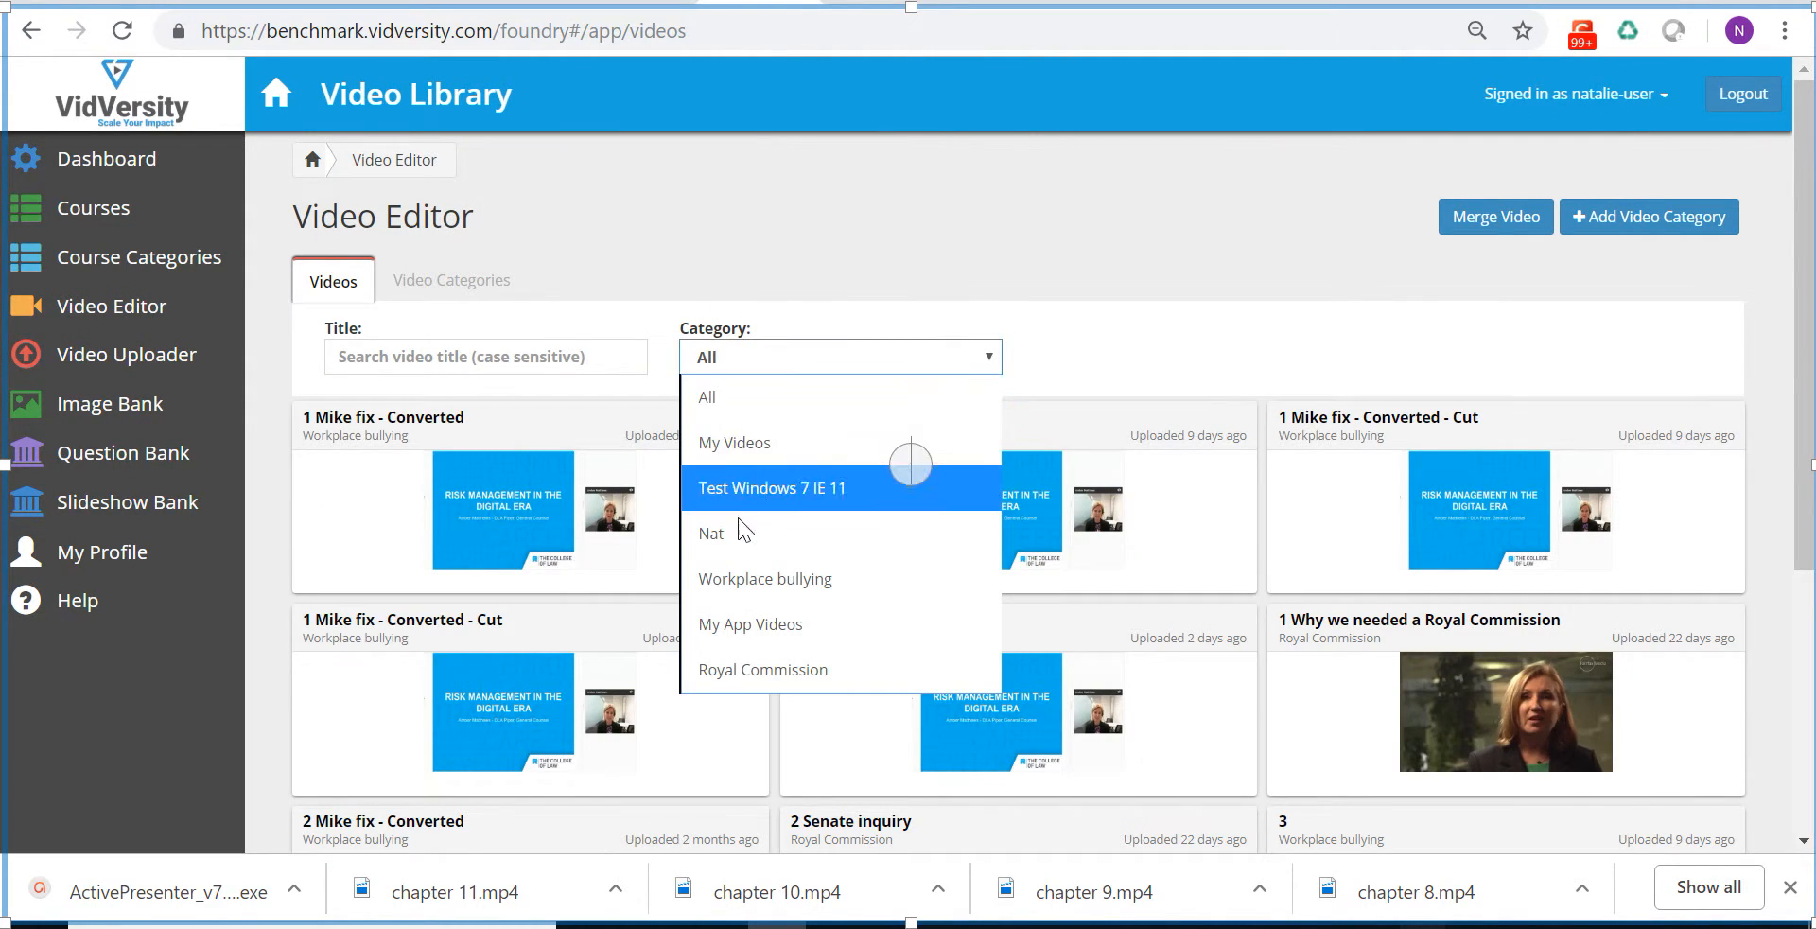
click(753, 613)
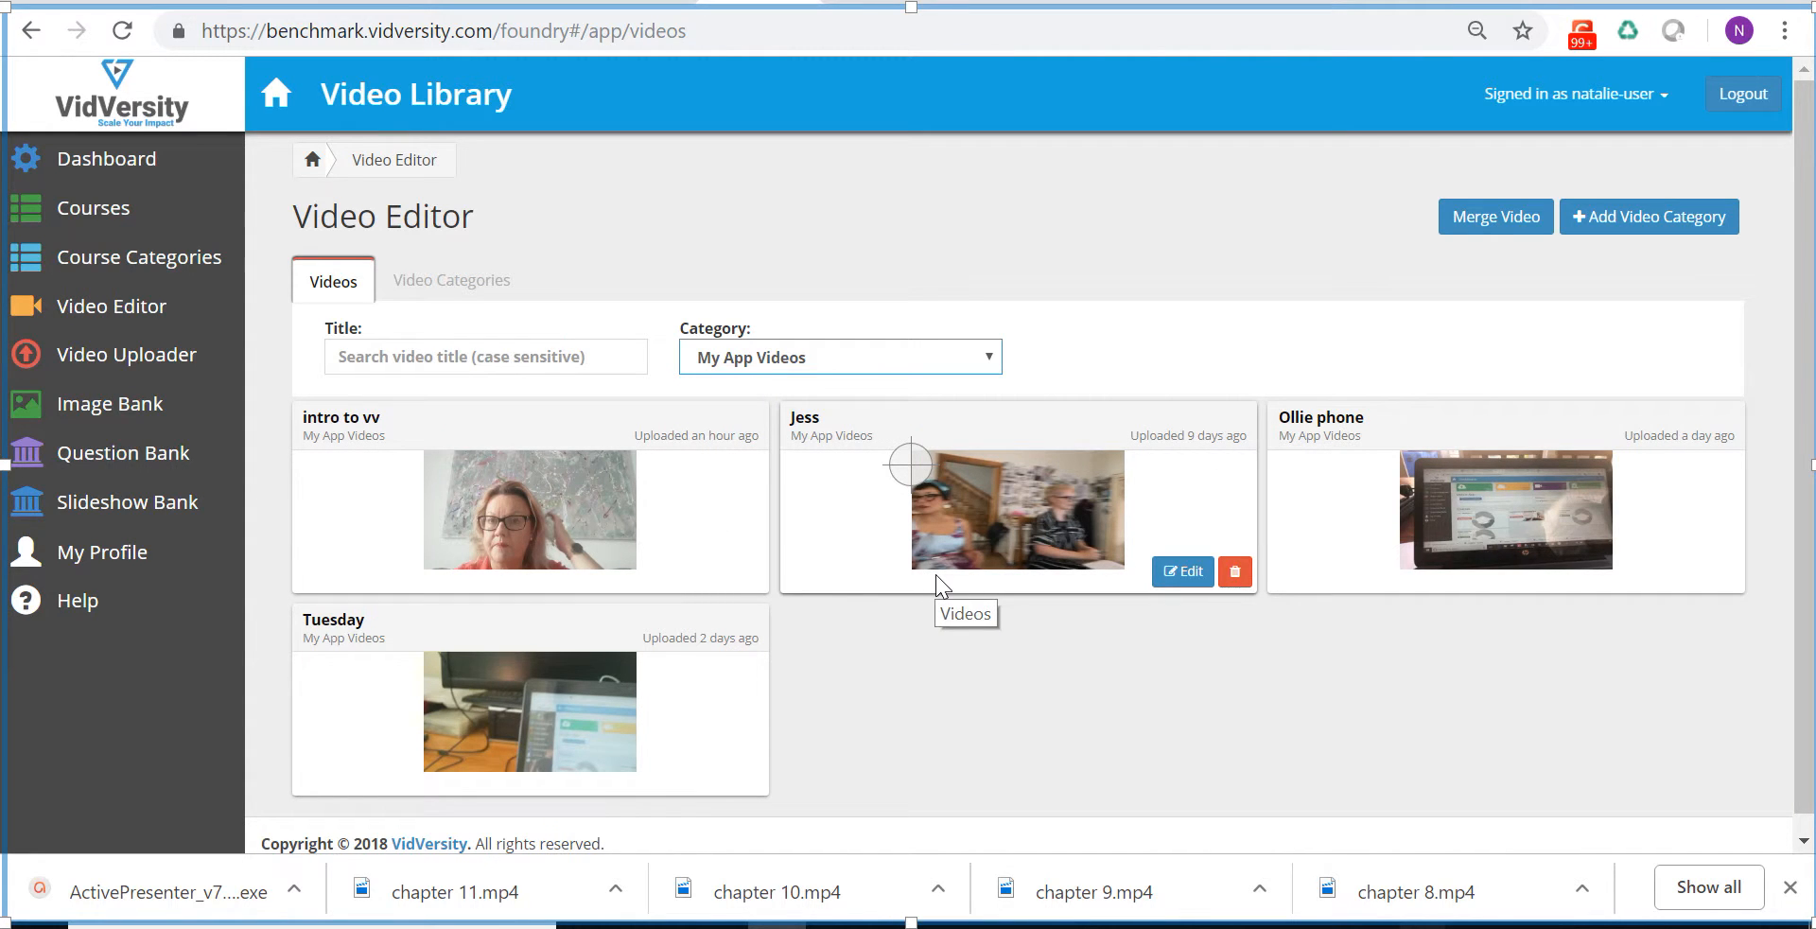
Step: Go back to the dashboard, and in the video uploader open the entry for a new video category
click(142, 175)
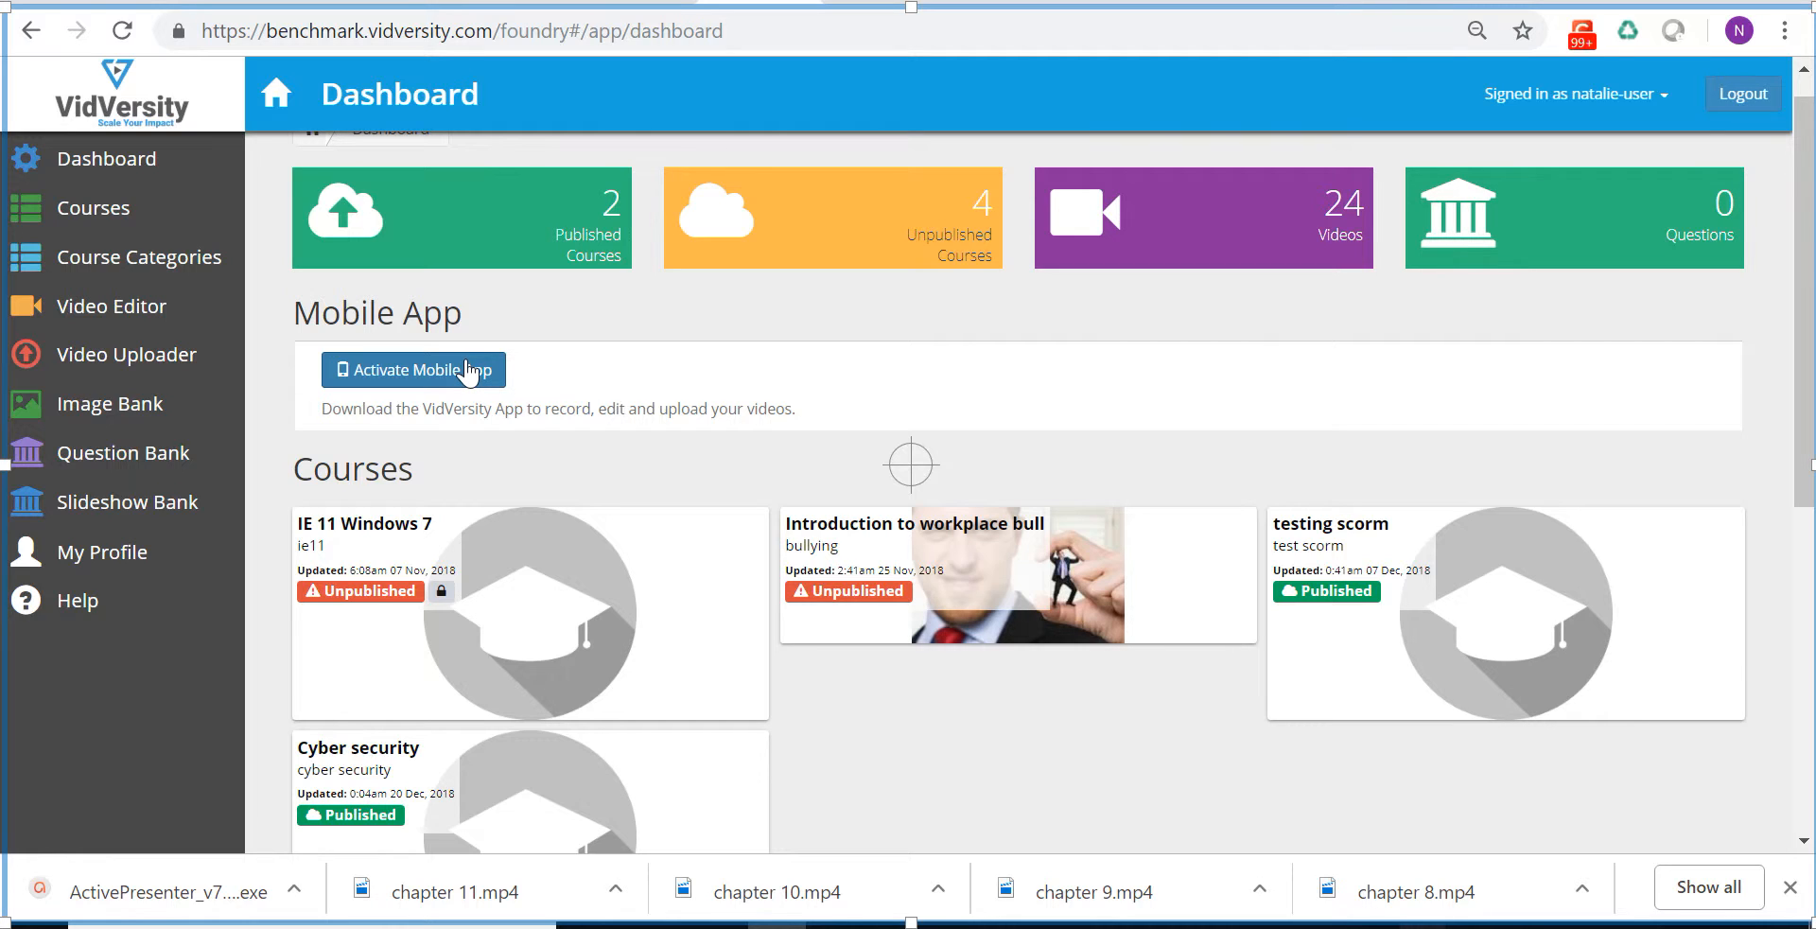
click(121, 365)
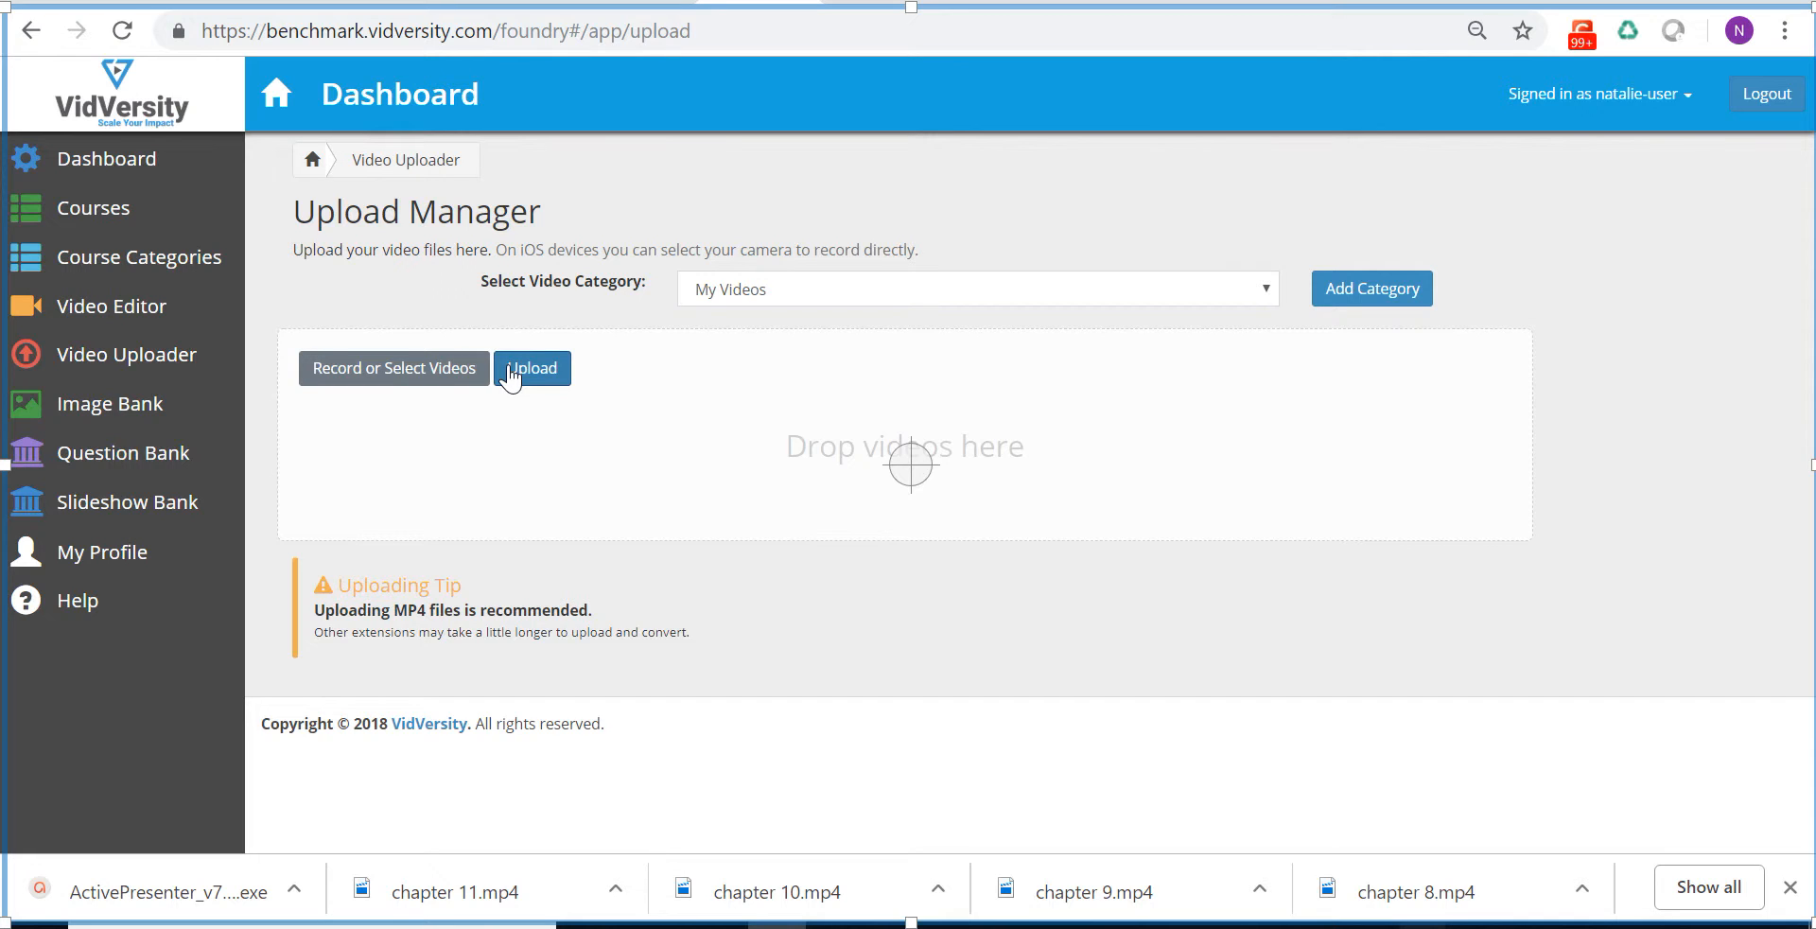
click(1370, 289)
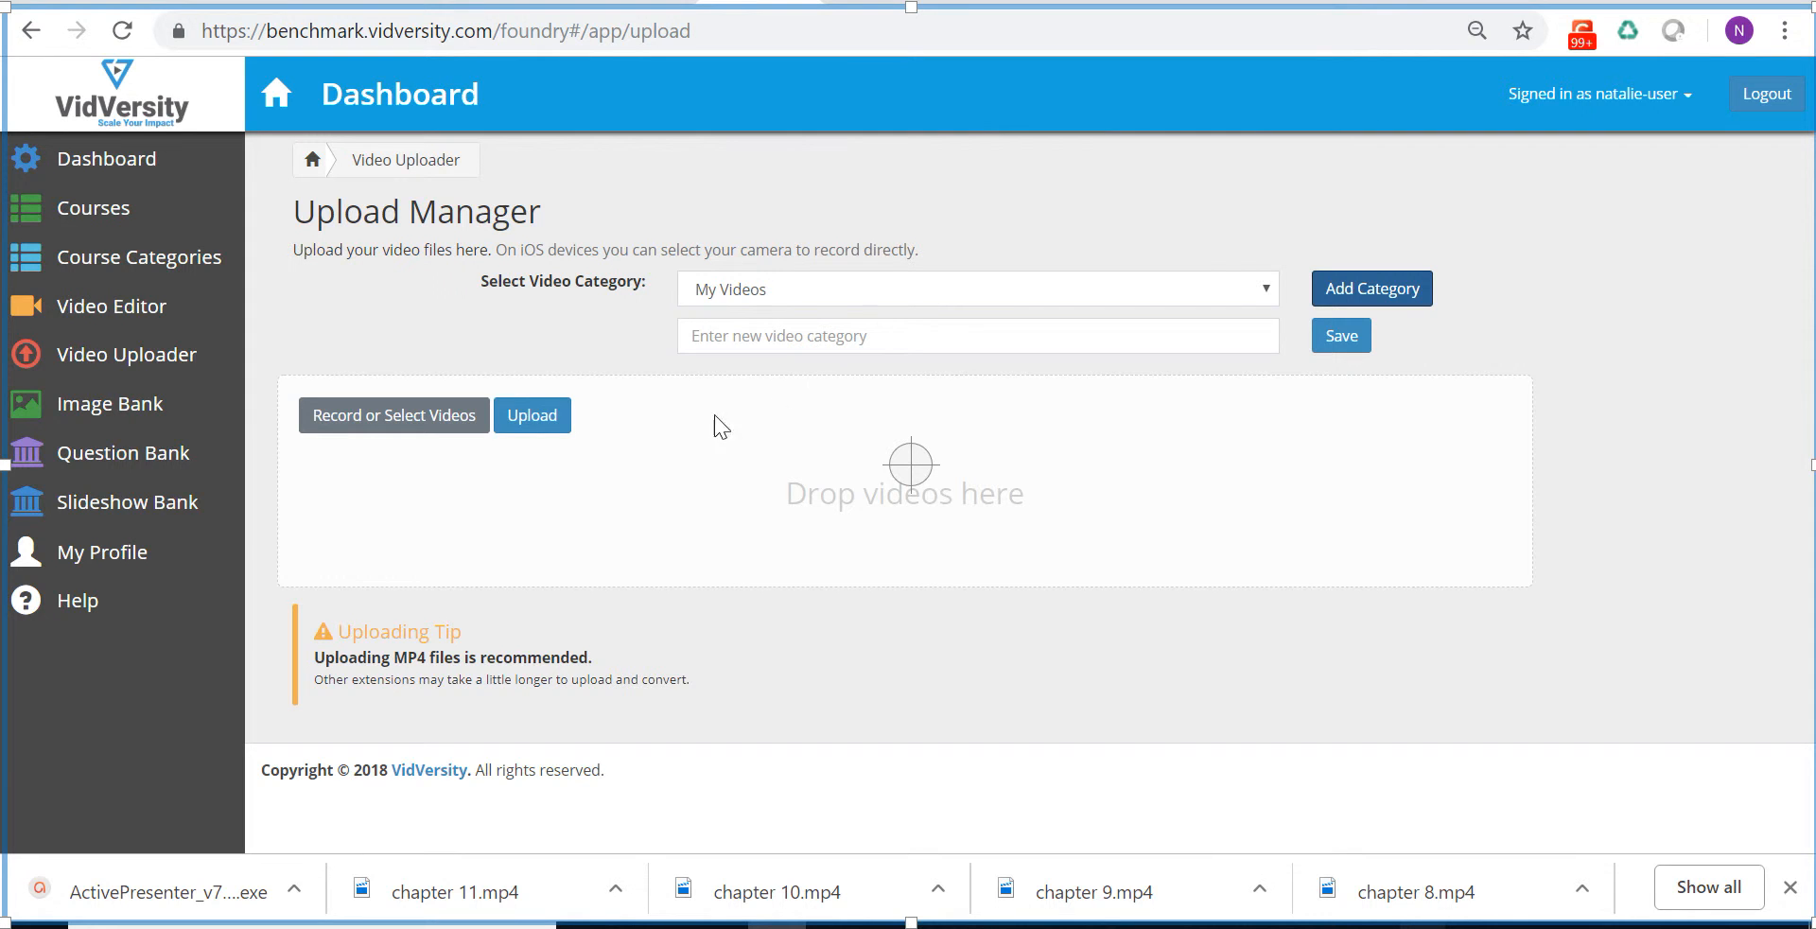
Step: Open the video "1 Why we needed a Royal Commission" from the video library for editing
click(115, 328)
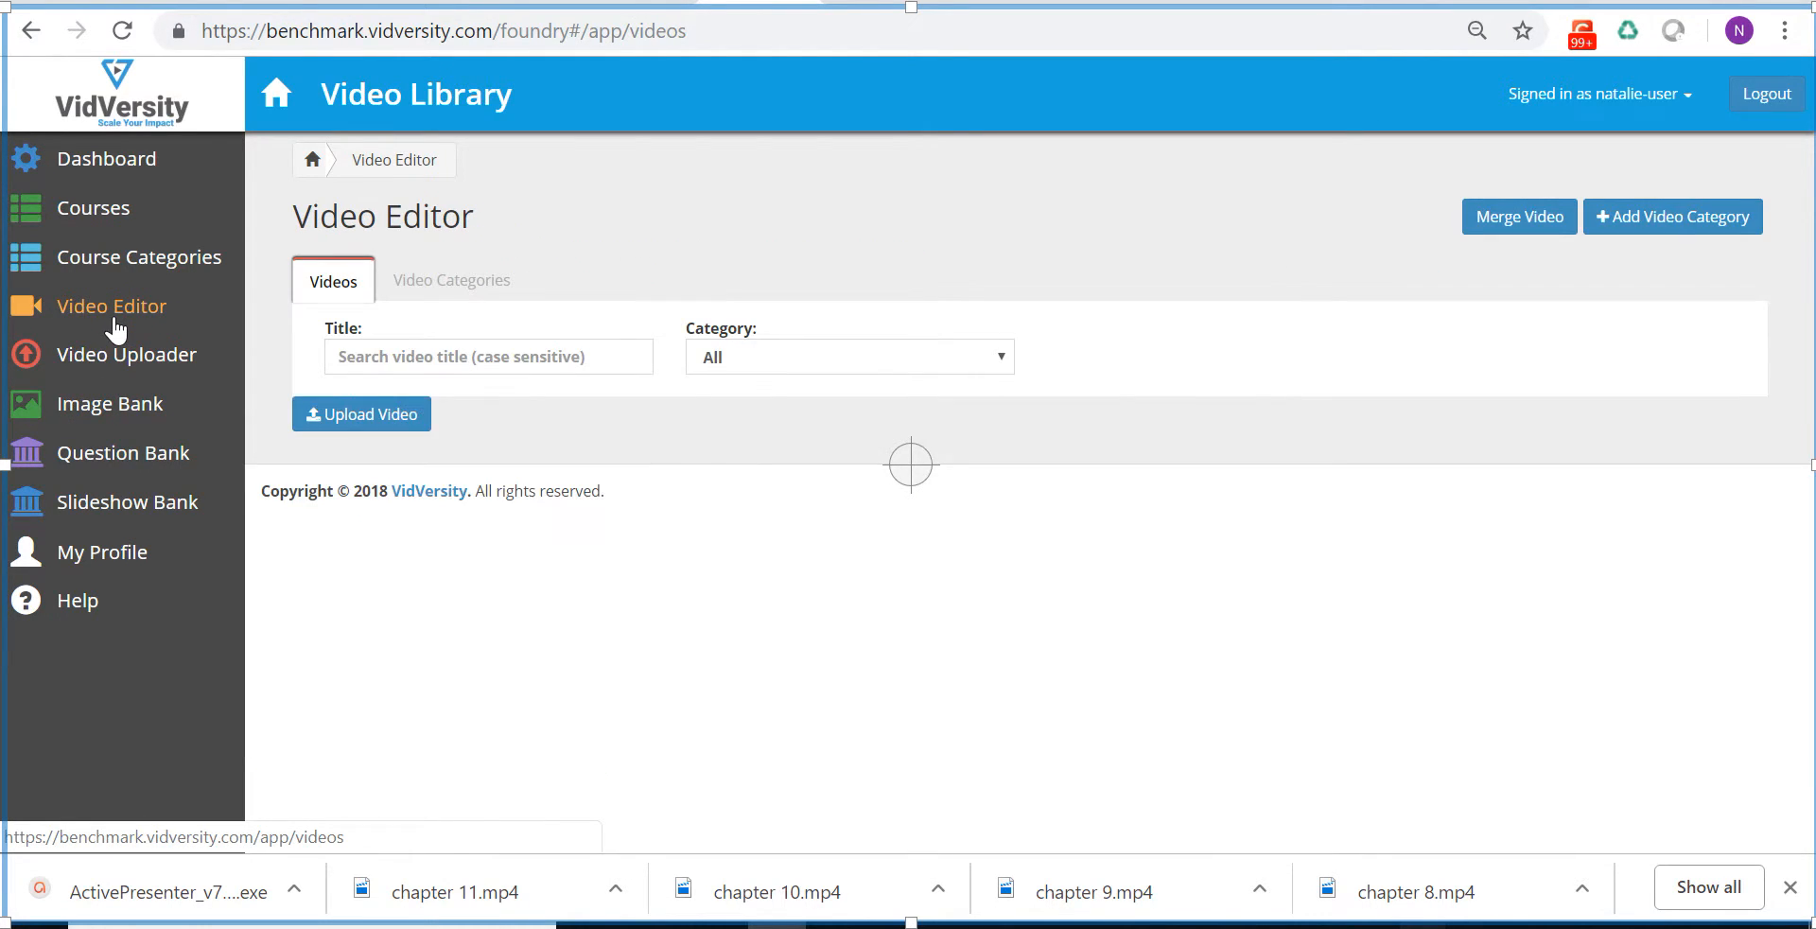
scroll(940, 536, down, 5)
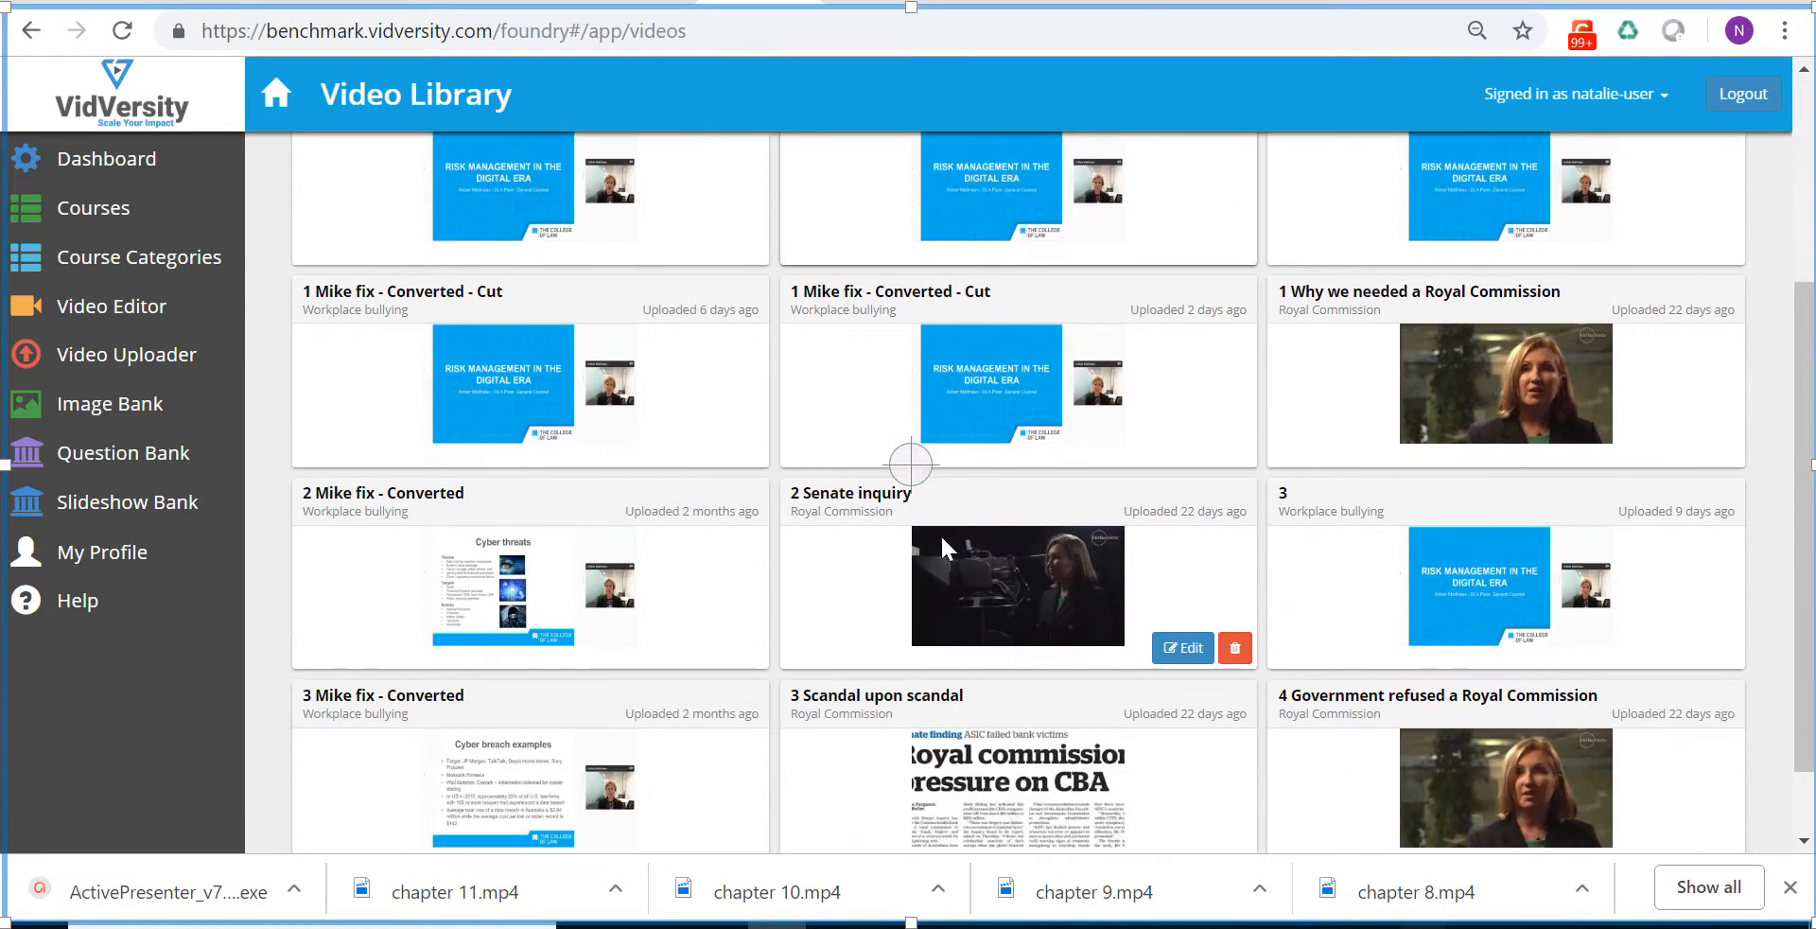
click(1657, 359)
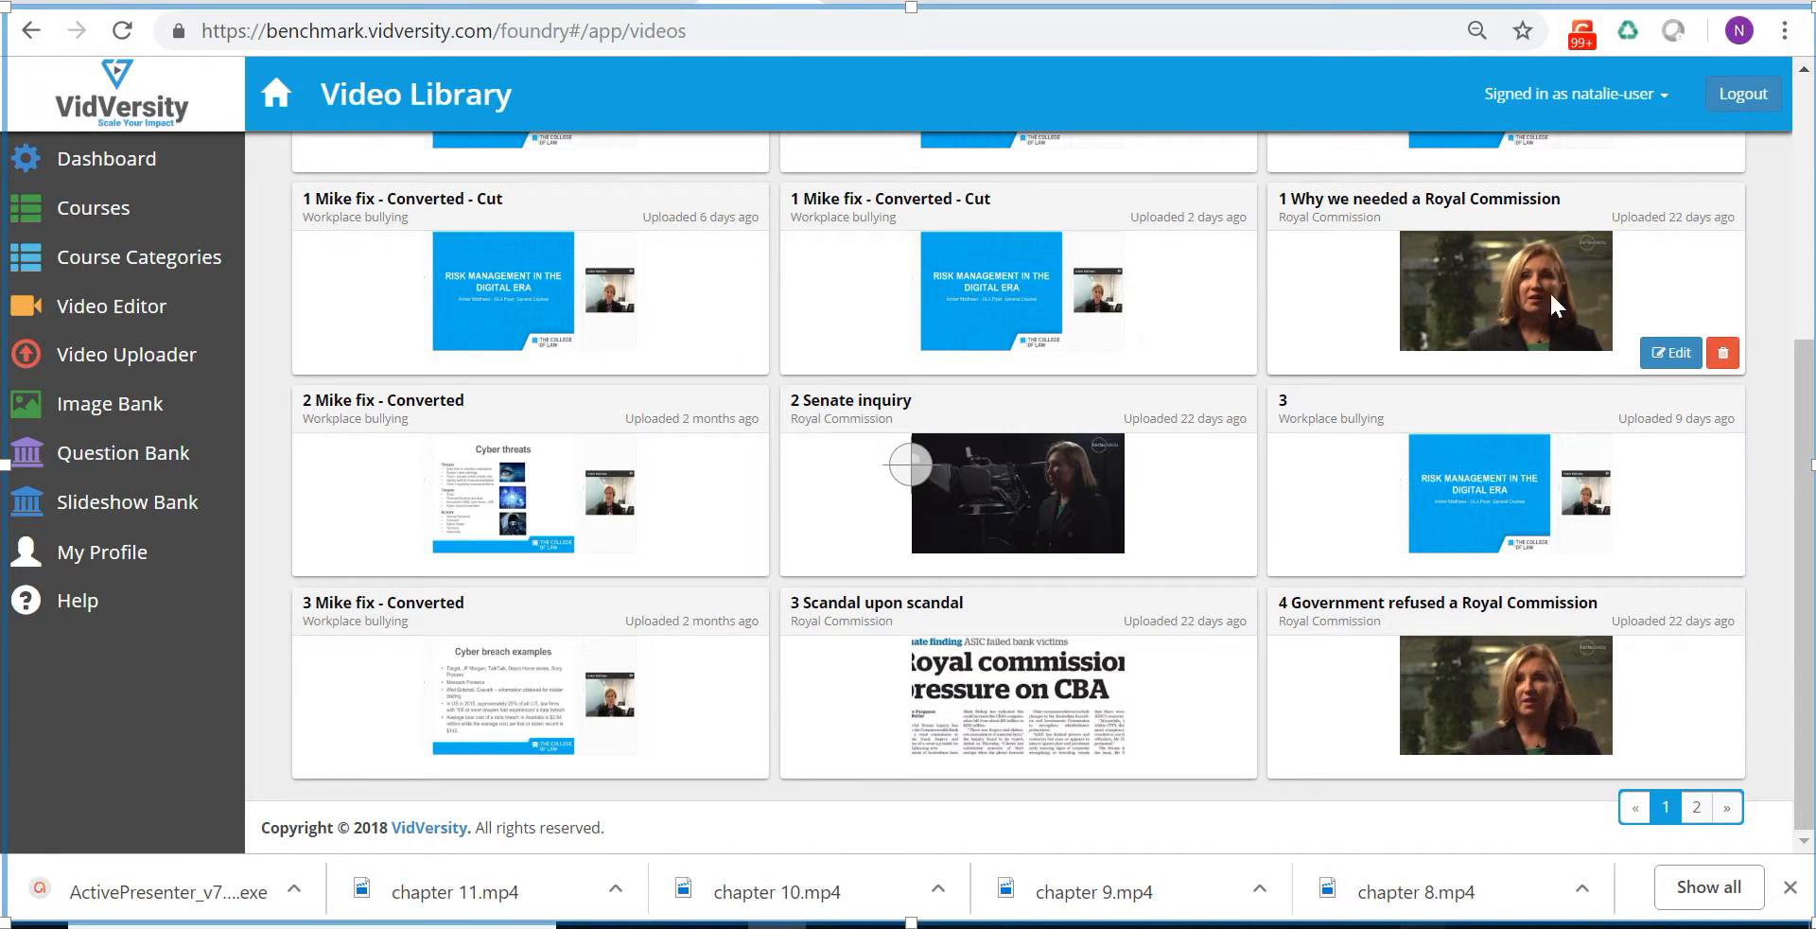
click(1671, 353)
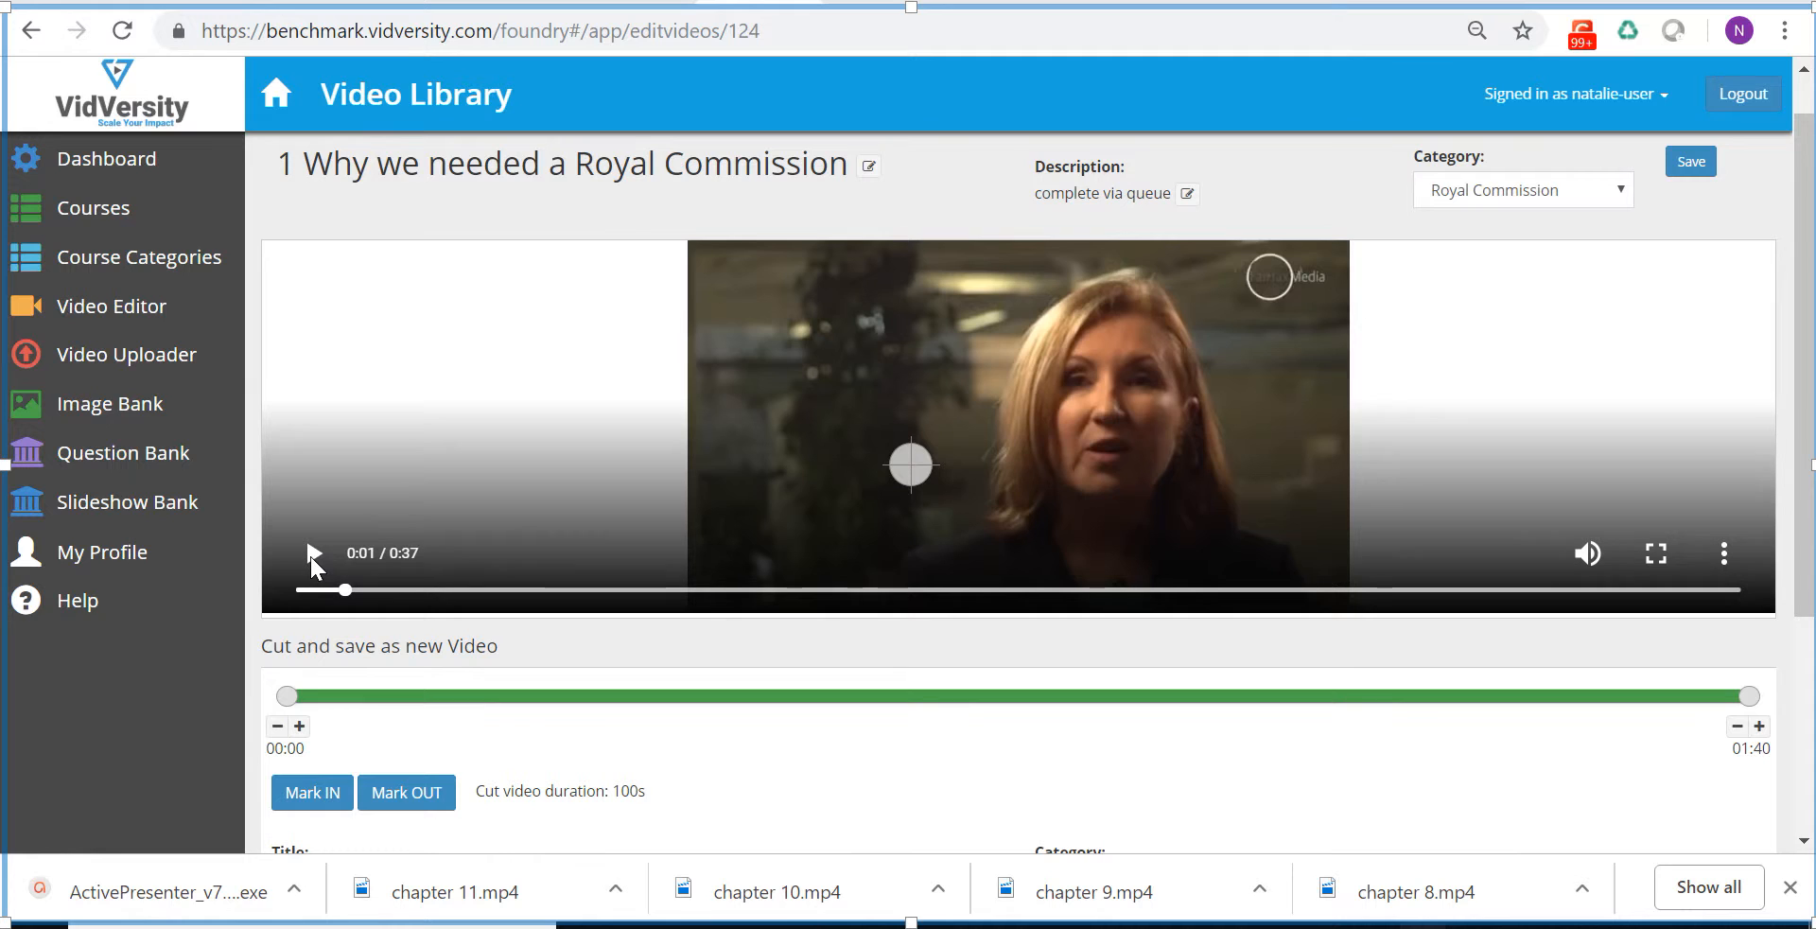
Step: Mark a cut of the video with its in point at 00:02 and its out point at 00:10
drag(345, 589, 390, 596)
click(302, 793)
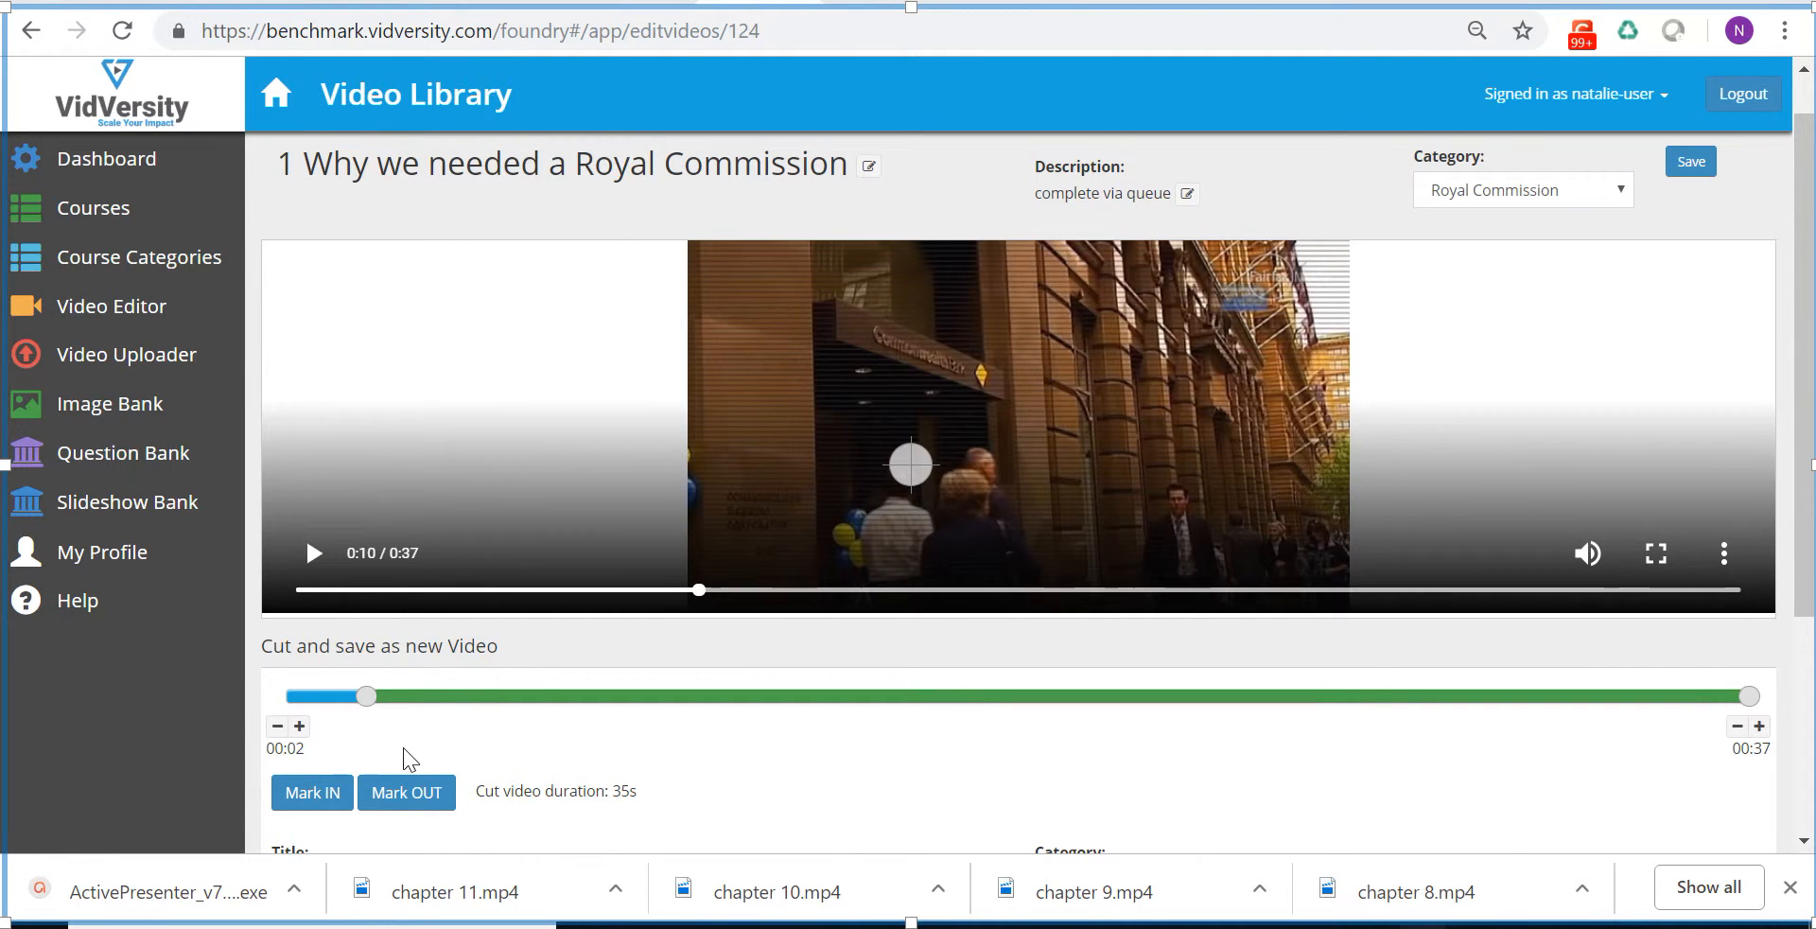
click(414, 786)
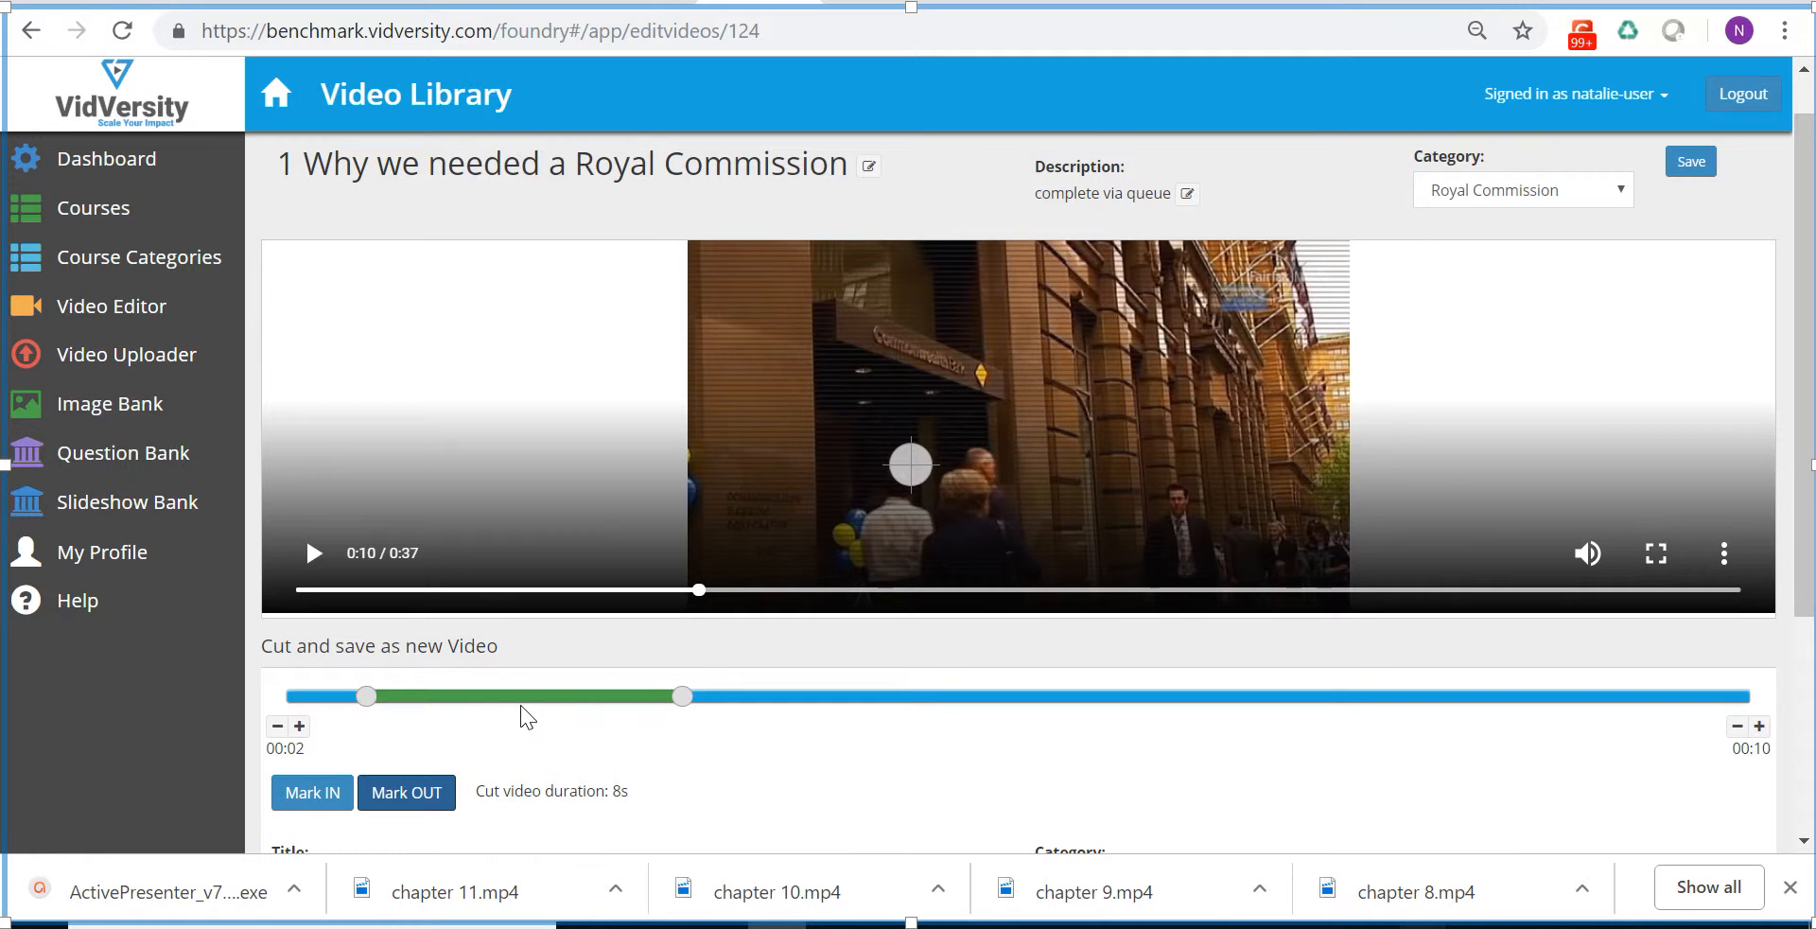
Step: Shorten the cut video's title to "1 Why we needed a Royal Commission -"
scroll(524, 702, down, 3)
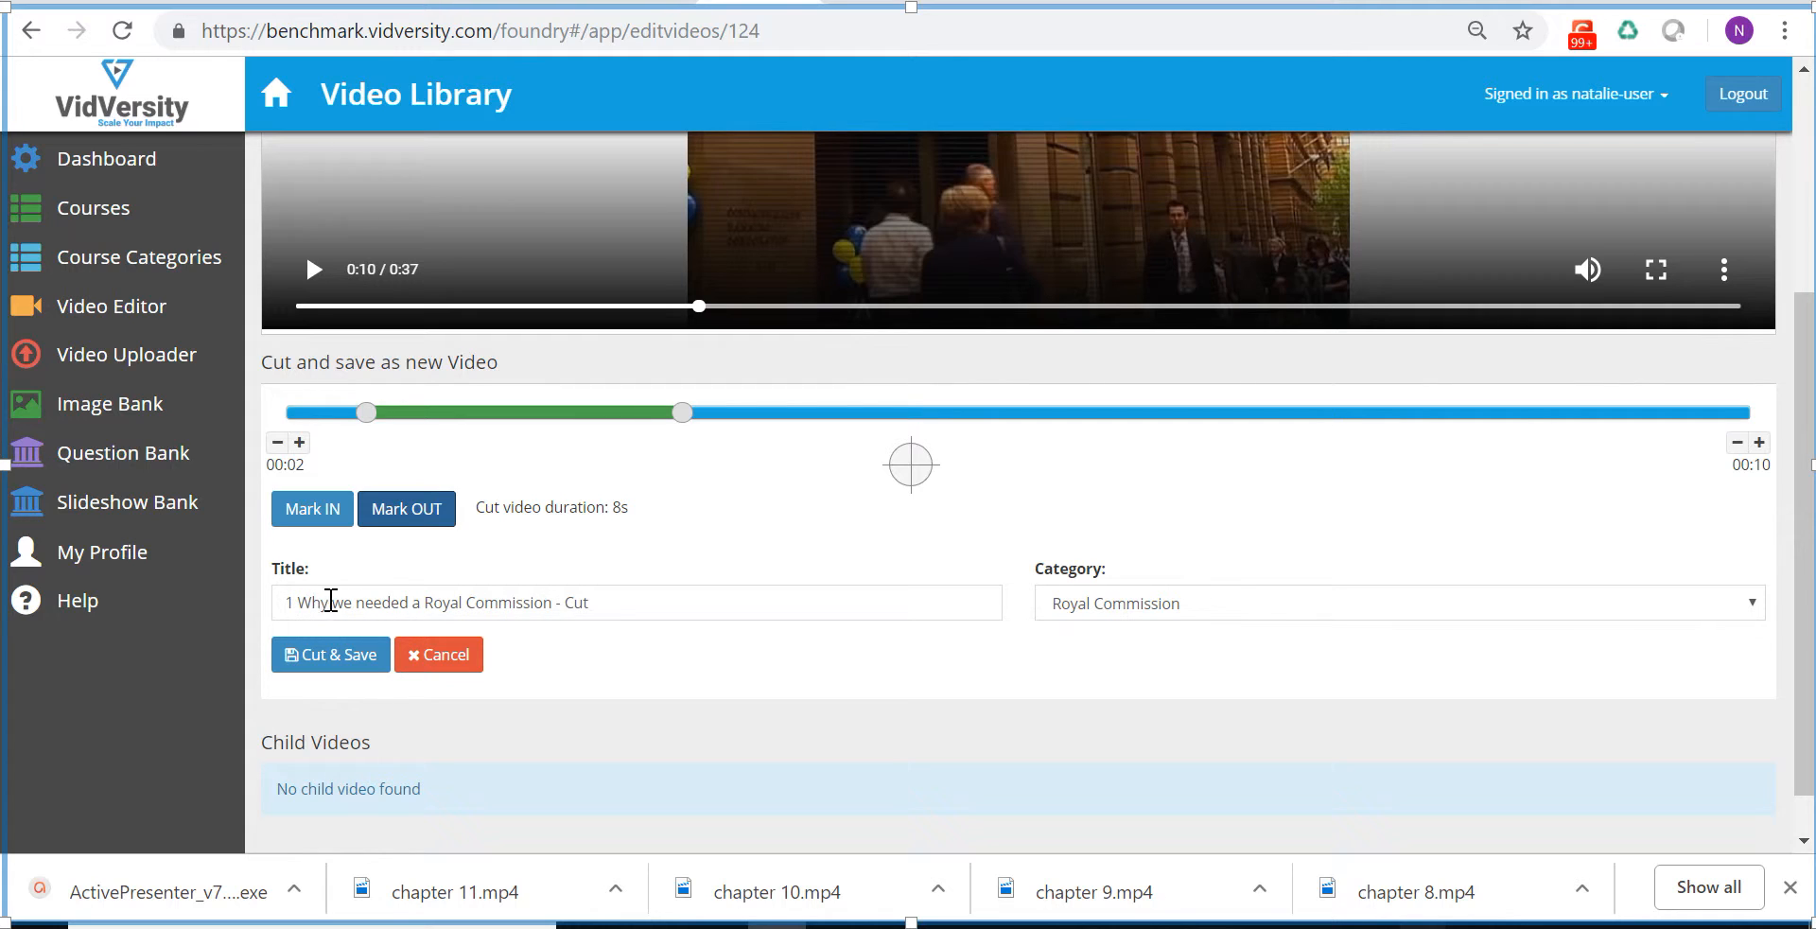
click(599, 606)
key(BackSpace)
key(BackSpace)
key(BackSpace)
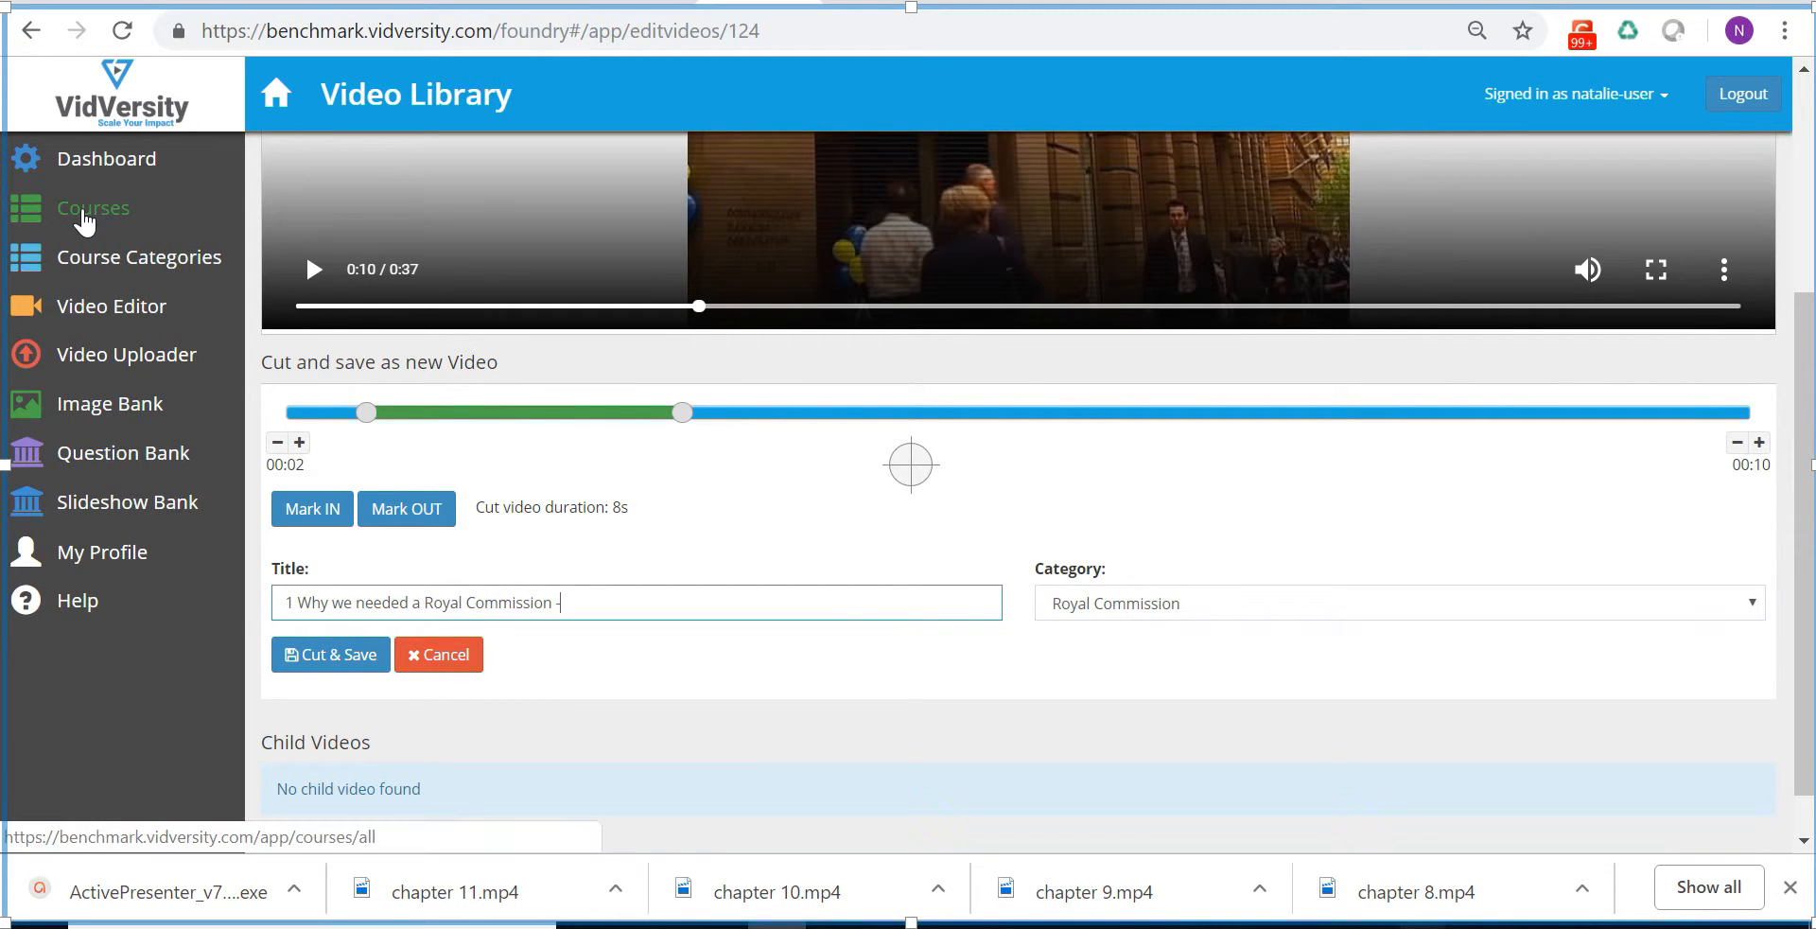
Step: Start a new course from the courses overview and title it "Royal Commission"
click(85, 213)
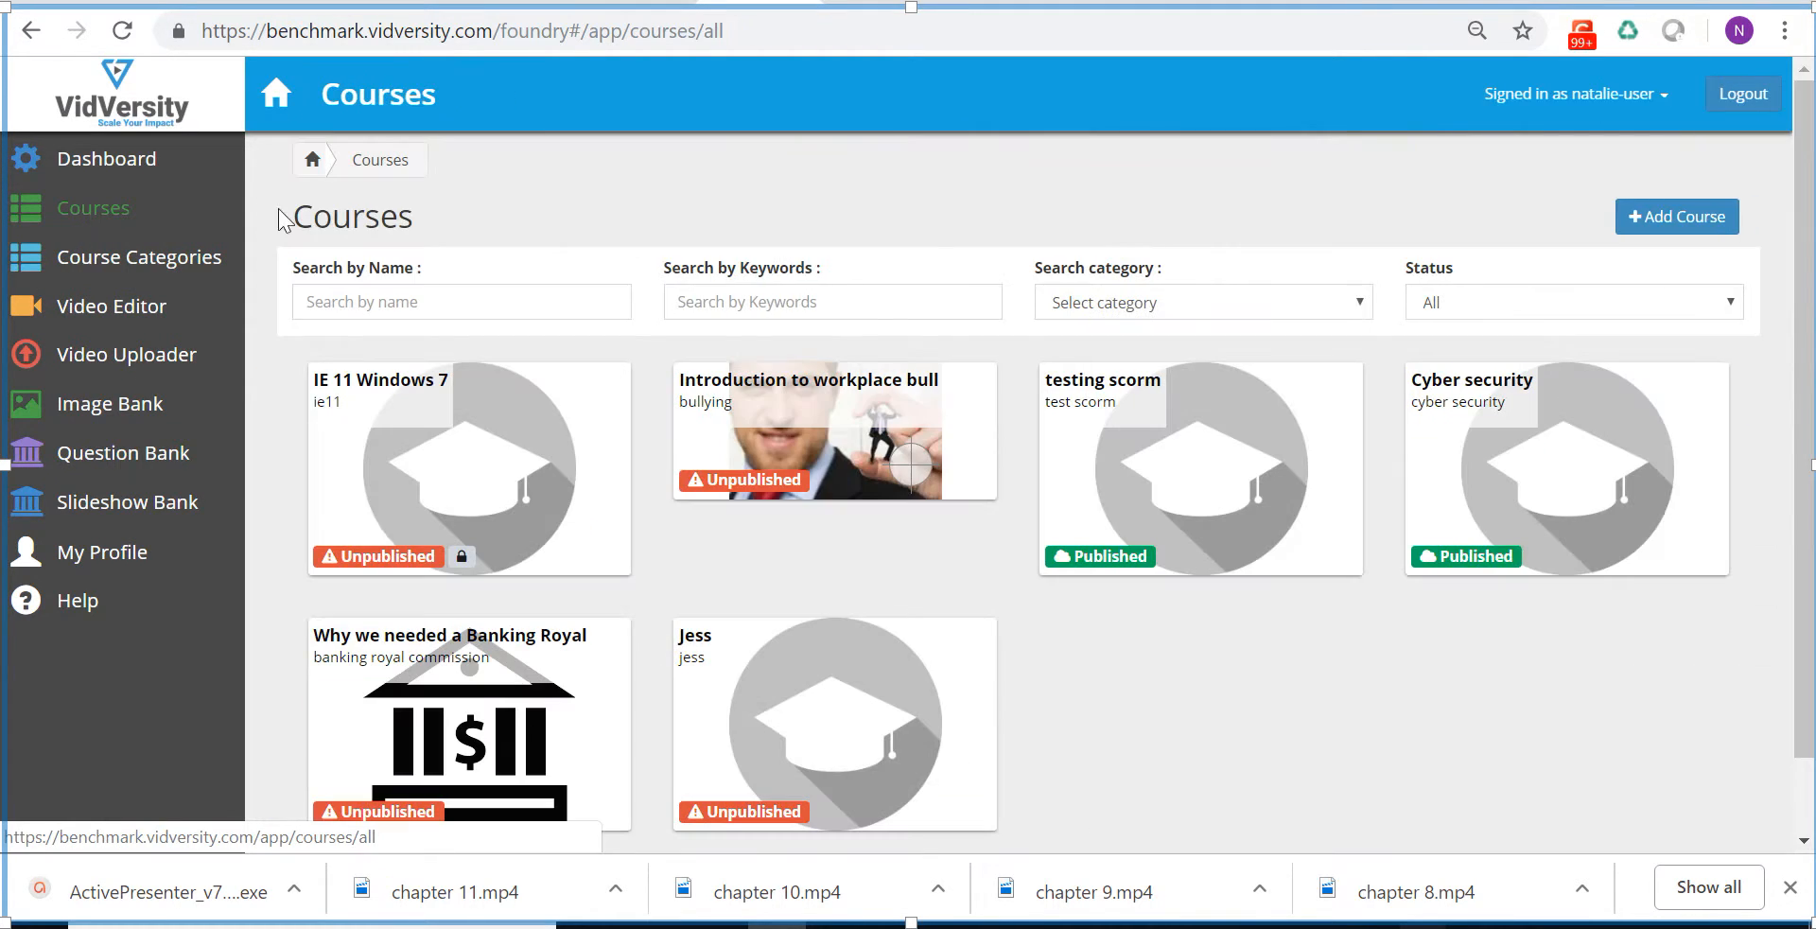
click(1654, 230)
click(762, 192)
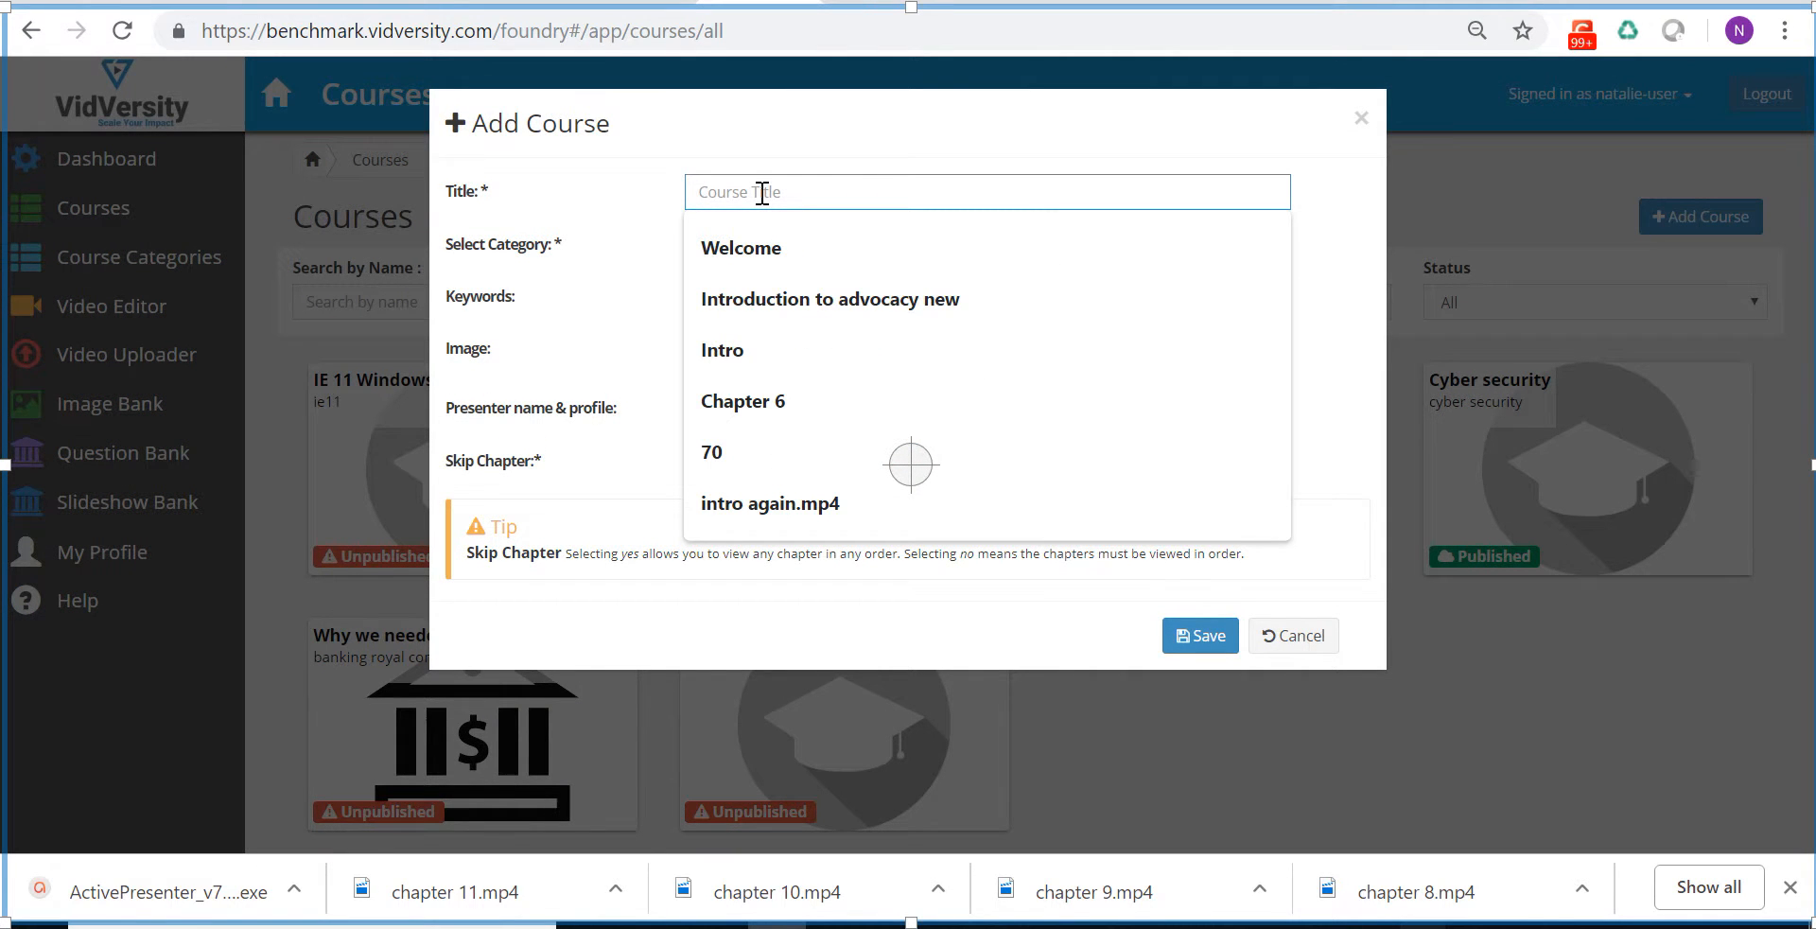
text(Ro)
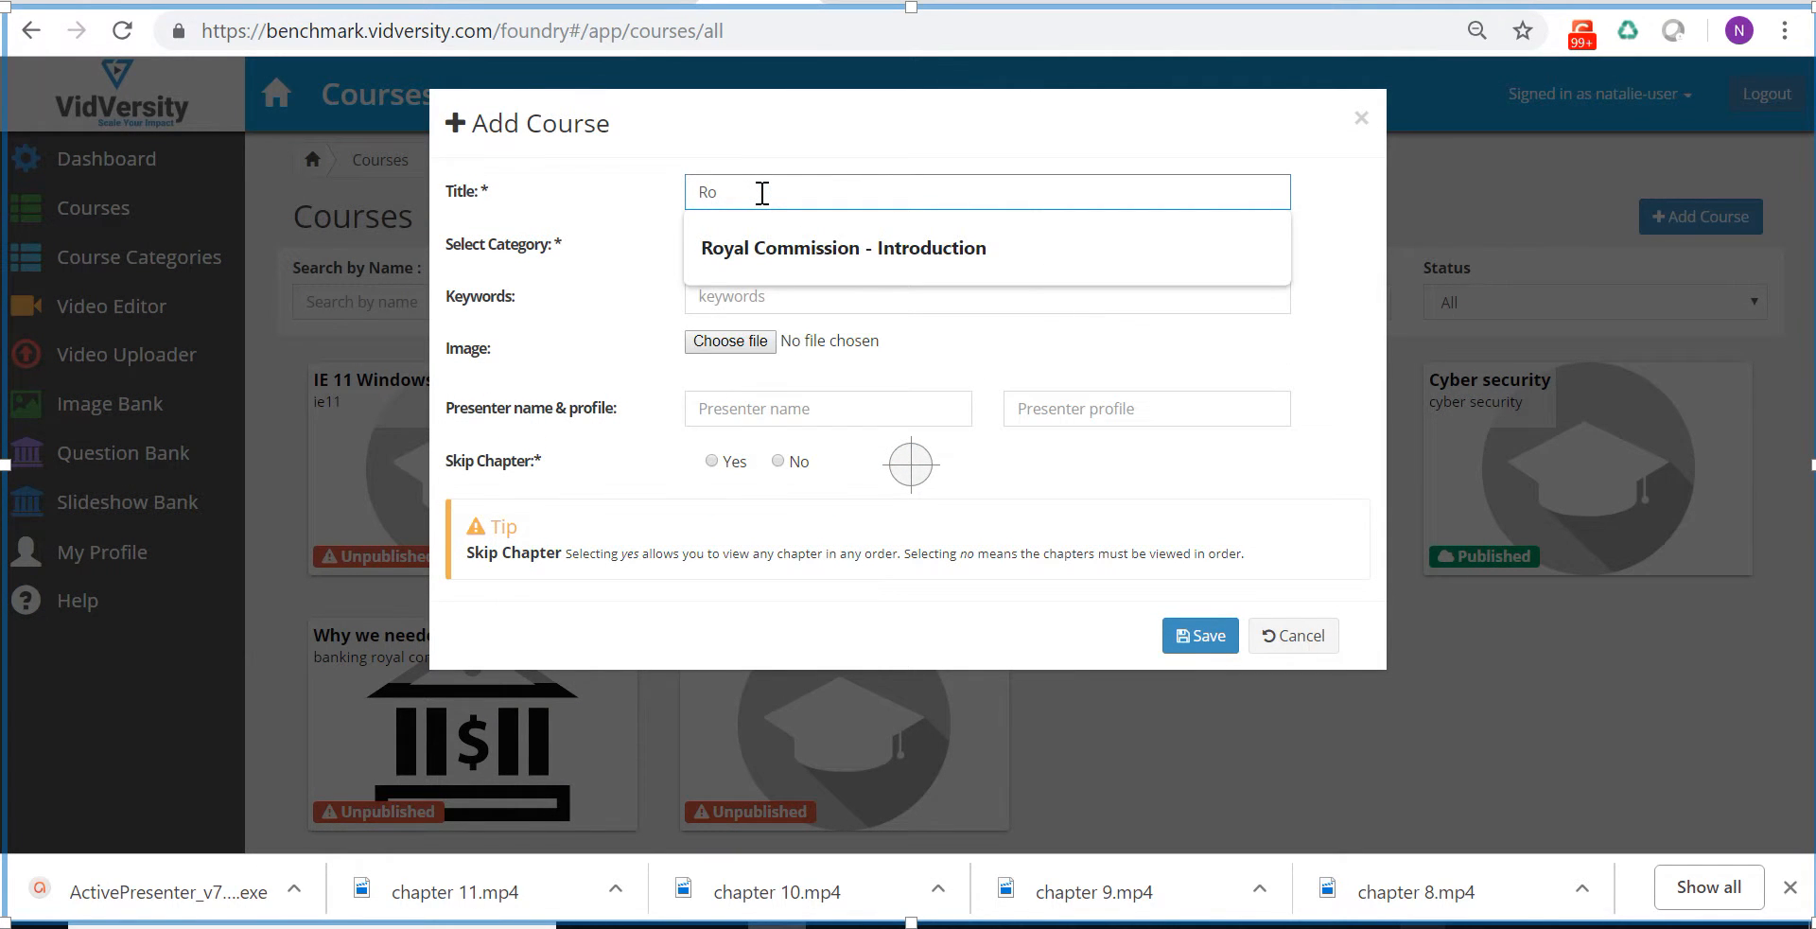
click(819, 242)
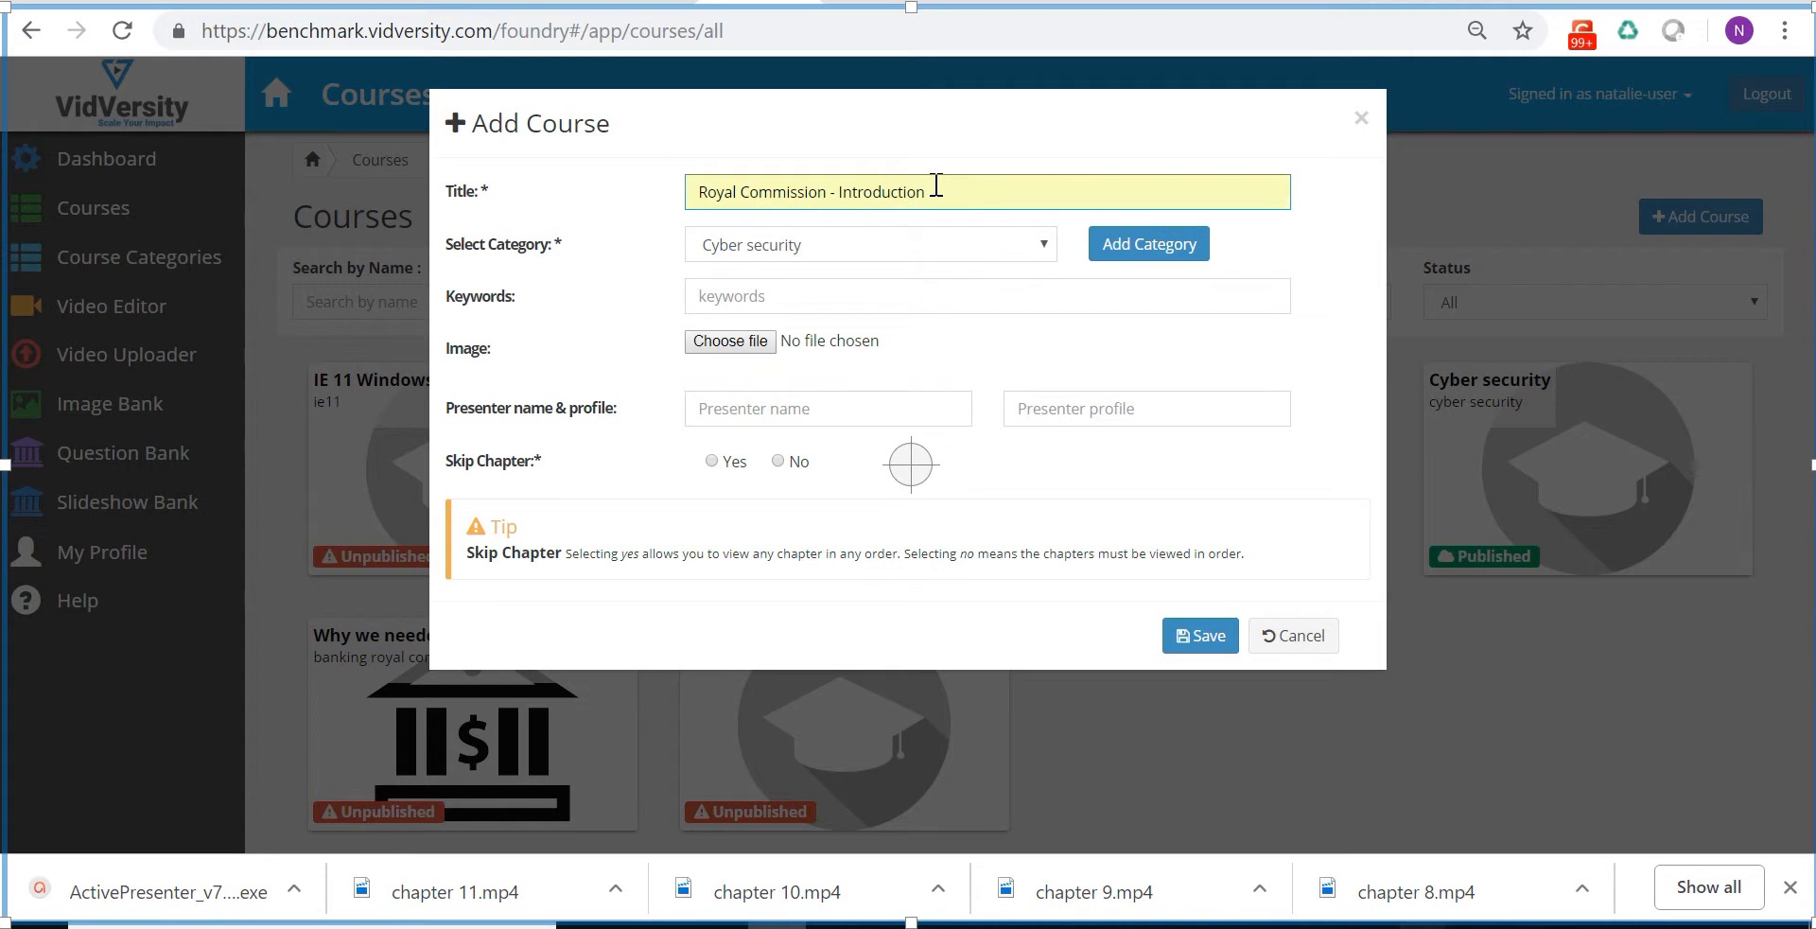
key(BackSpace)
key(BackSpace)
key(BackSpace)
key(BackSpace)
key(BackSpace)
key(BackSpace)
key(BackSpace)
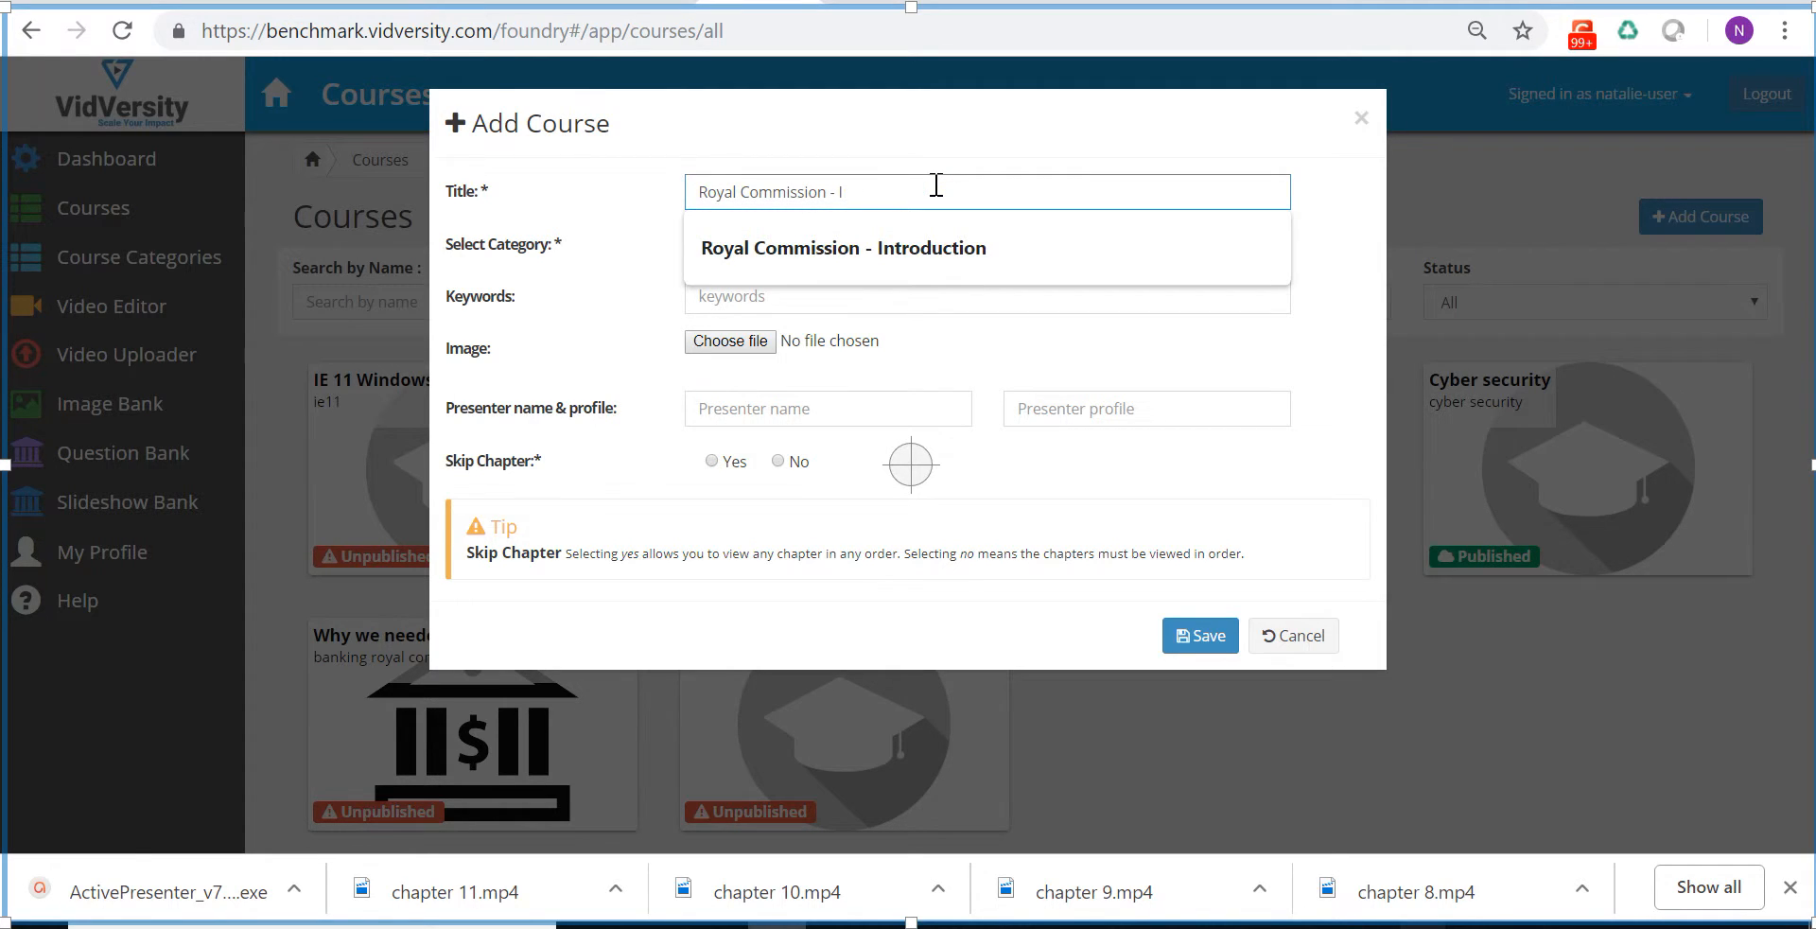
click(906, 144)
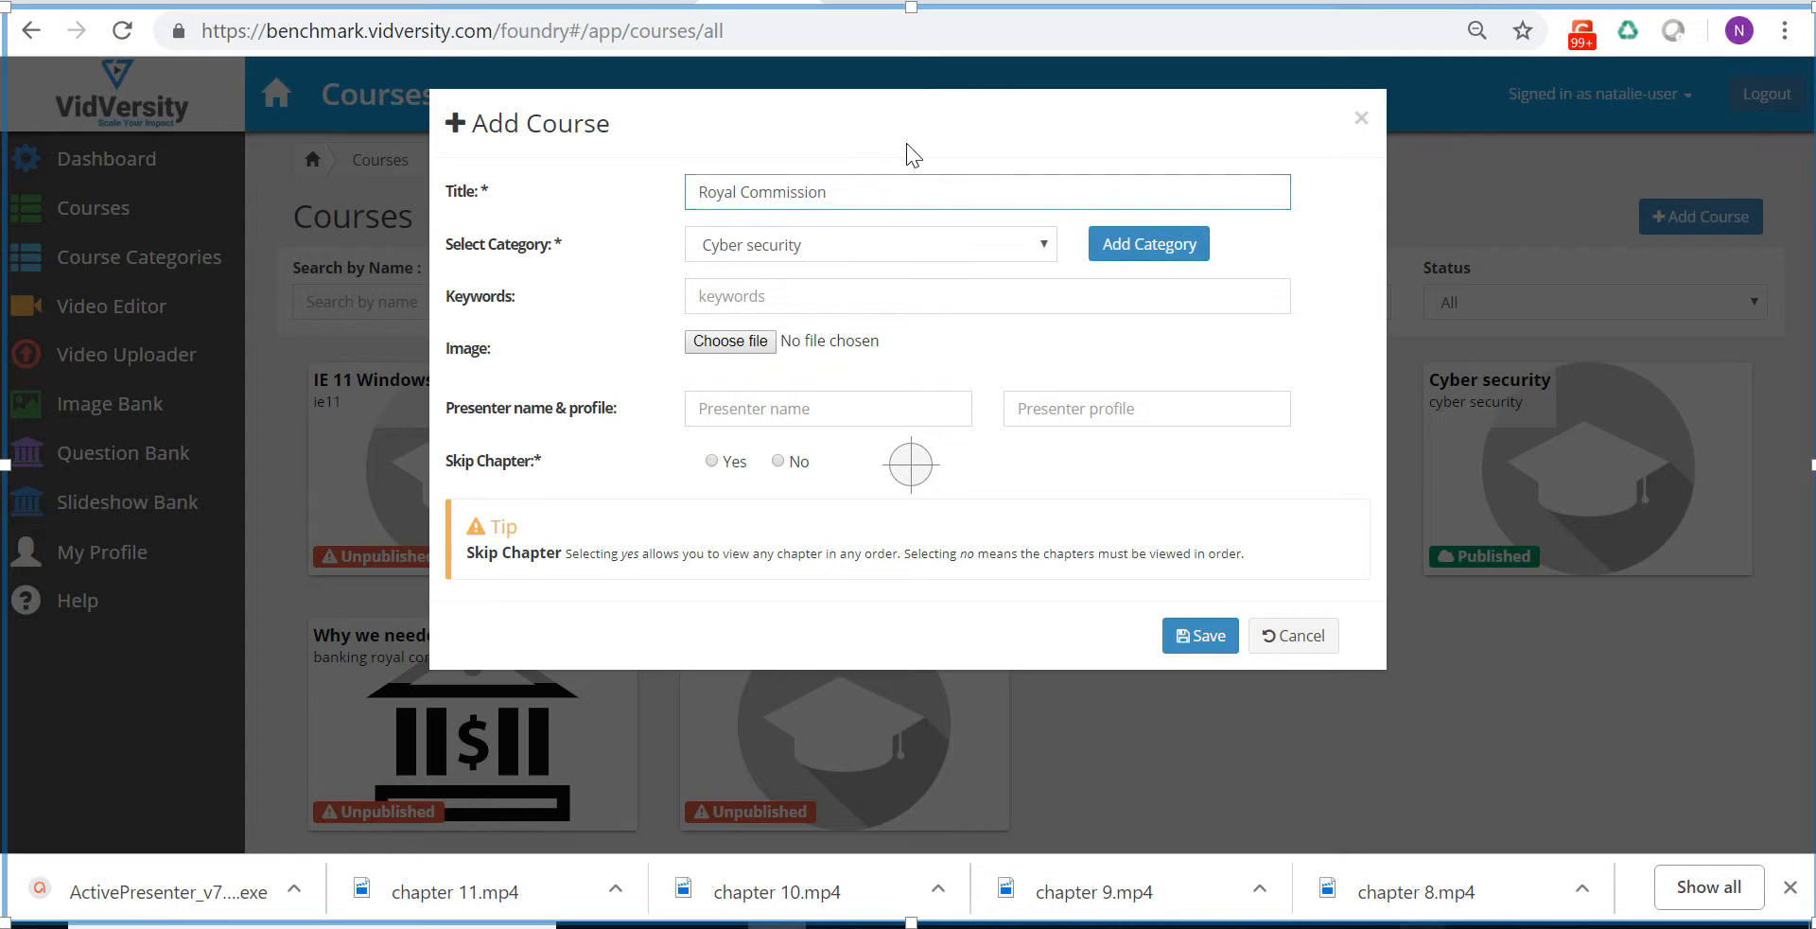
Step: Set the new course's category to banking royal commission and its keywords to "royal commission"
click(1040, 241)
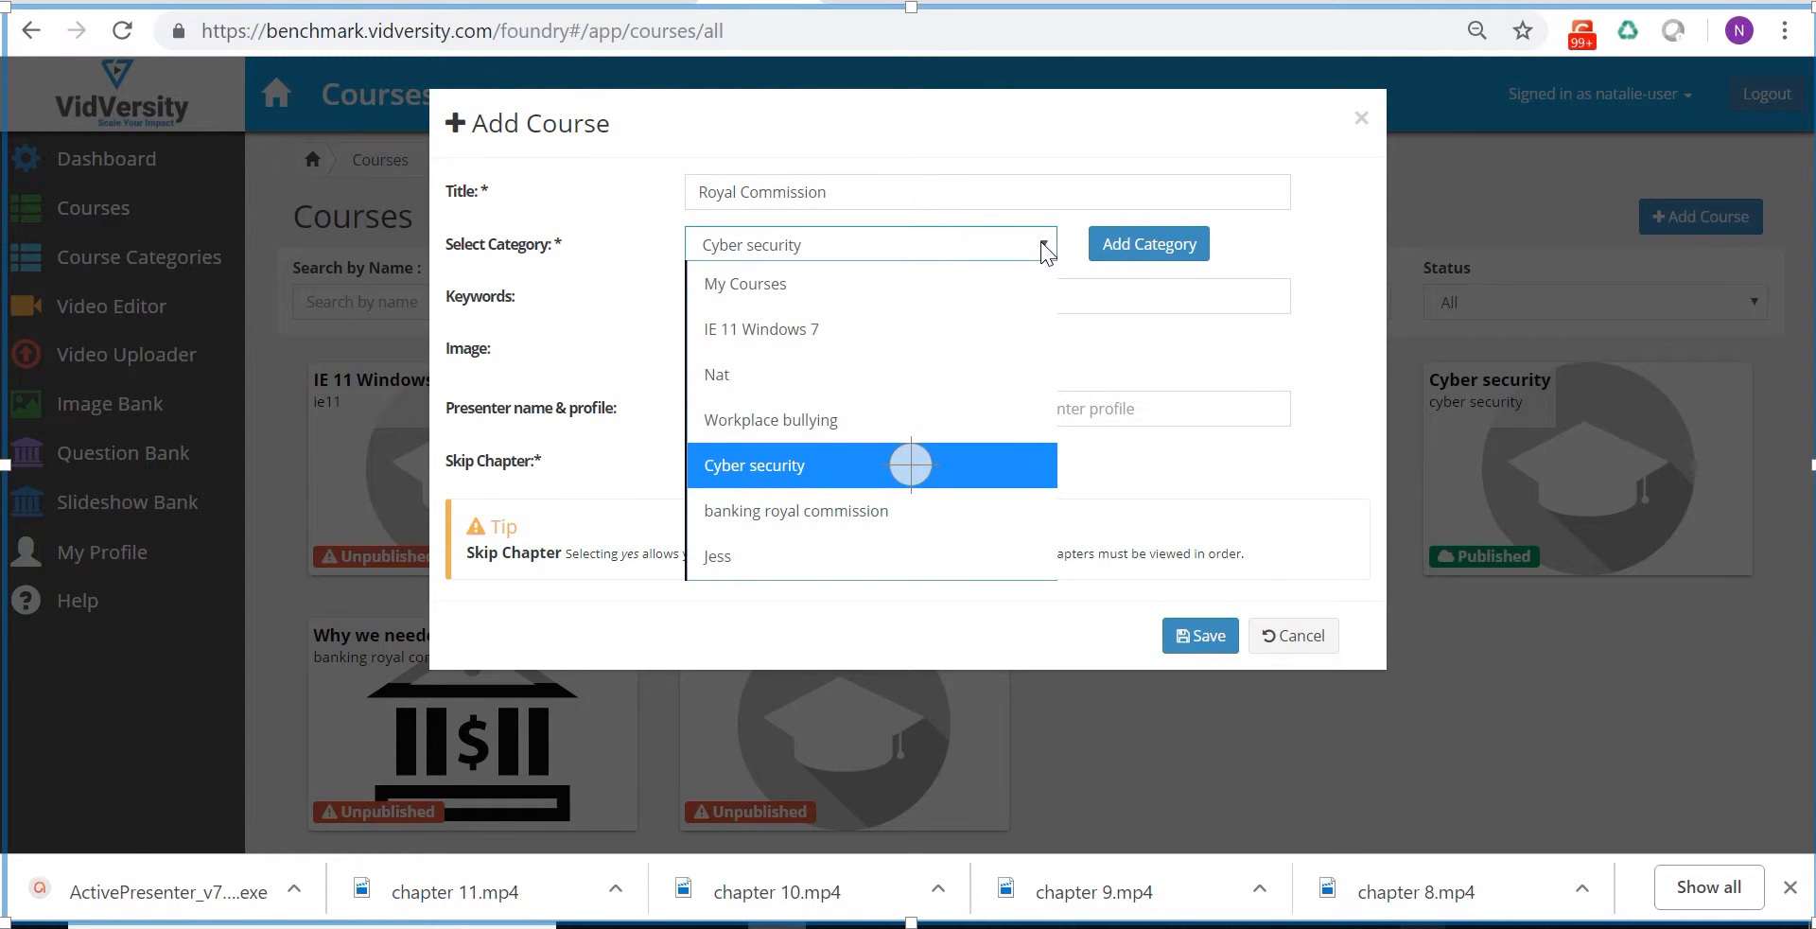
click(919, 513)
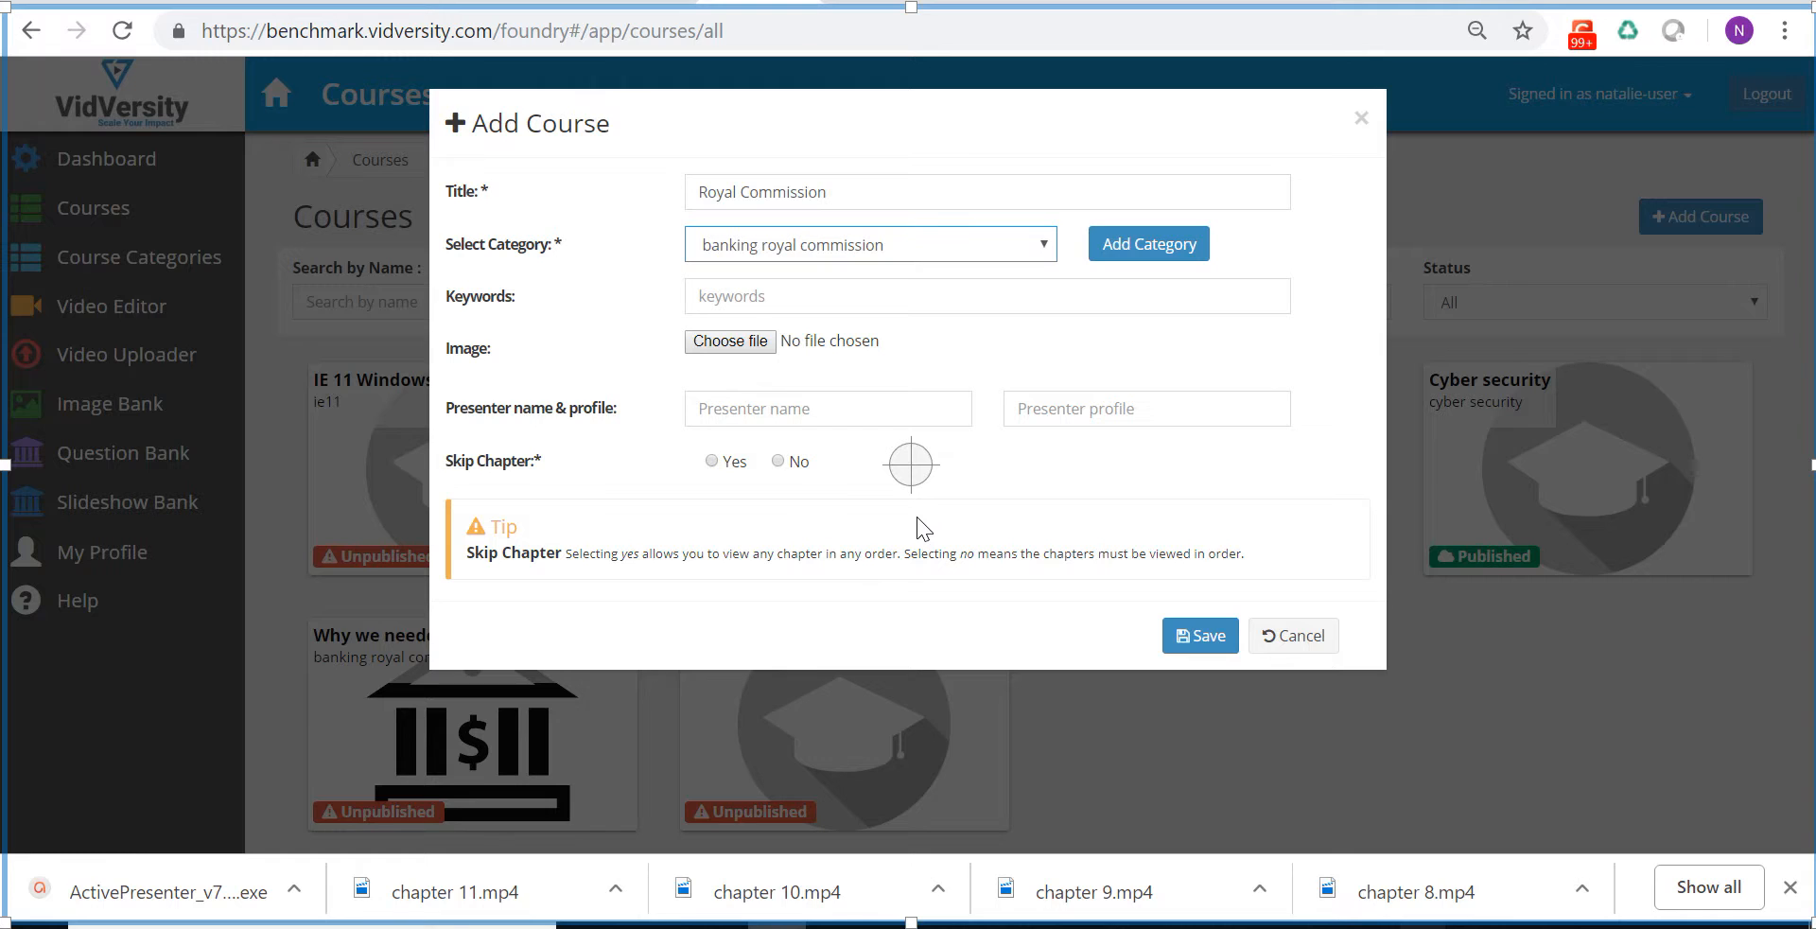
click(724, 296)
text(royal commission)
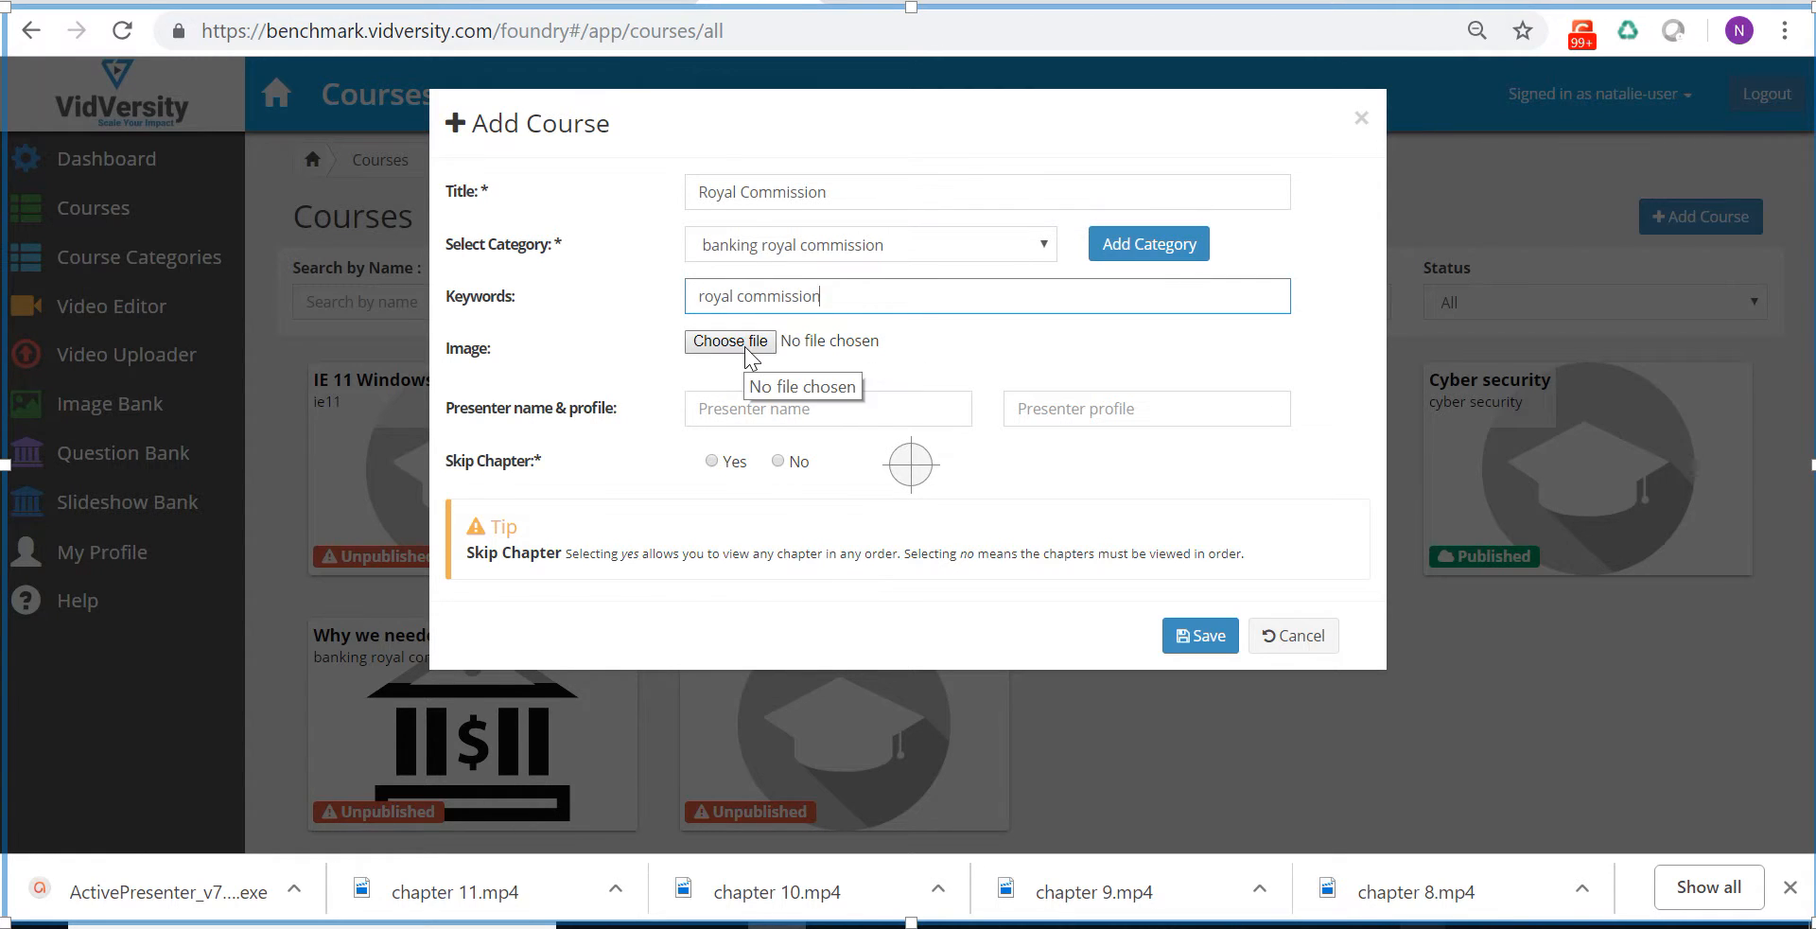
Step: Enter the presenter's name and the presenter profile "VidVersity", set Skip Chapter to Yes, and save the course
click(713, 409)
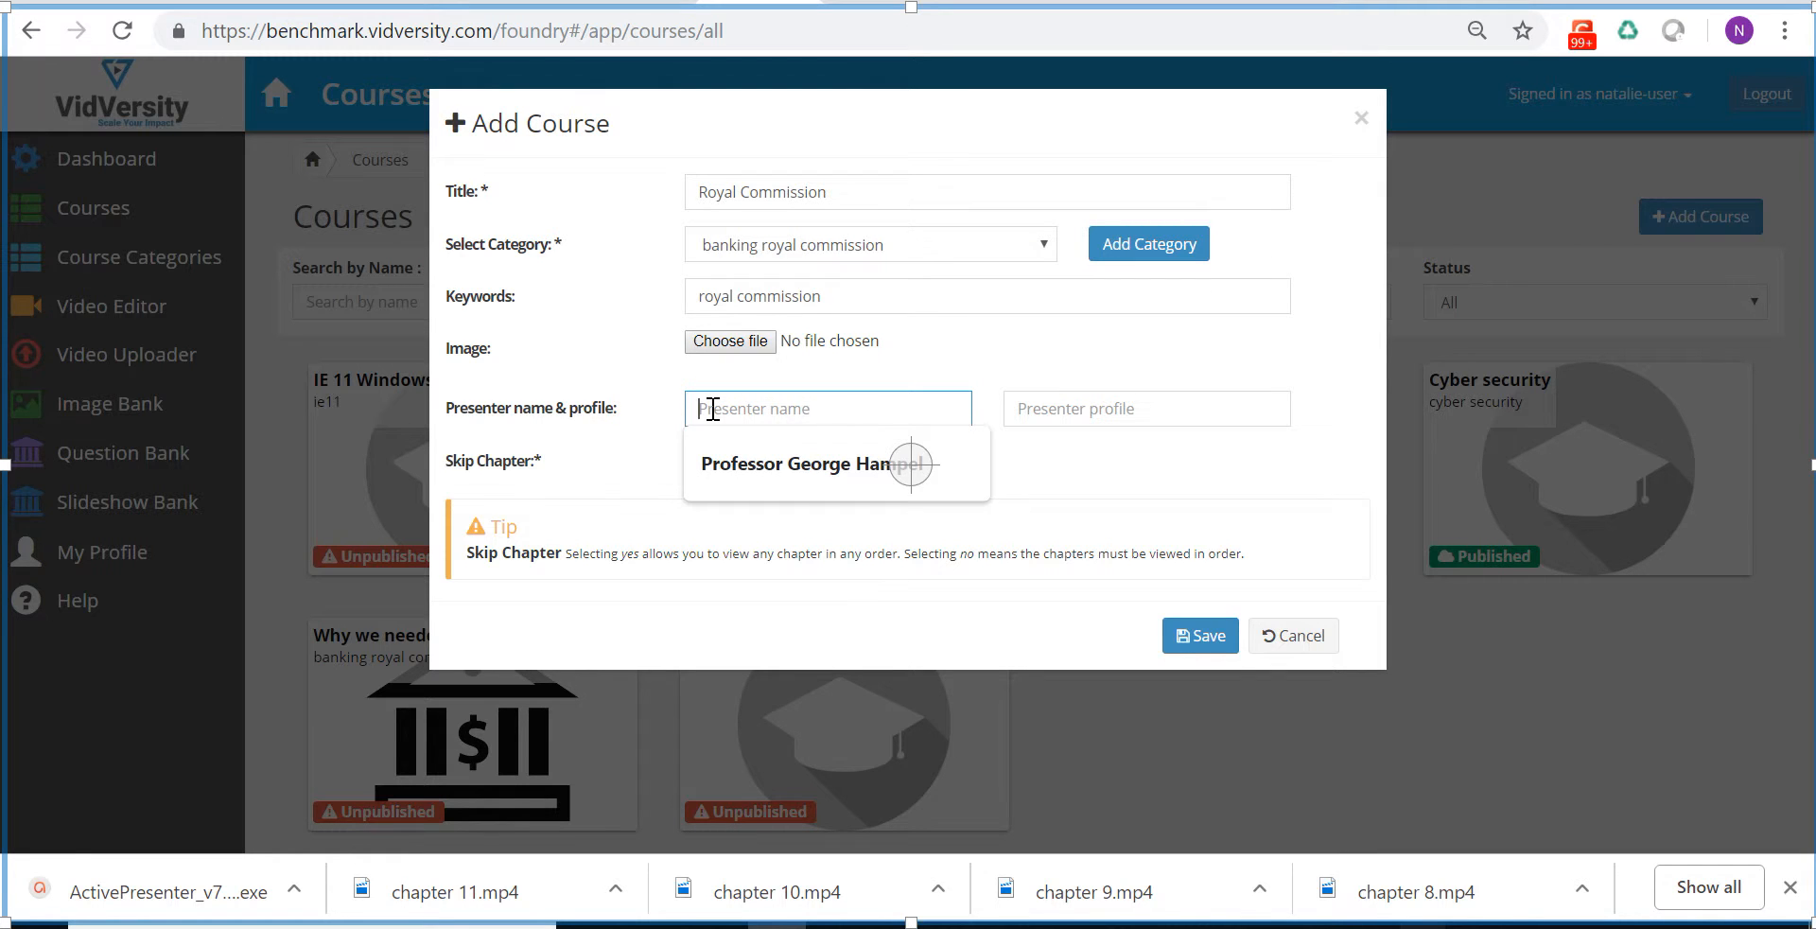
text(Natalie)
key(Tab)
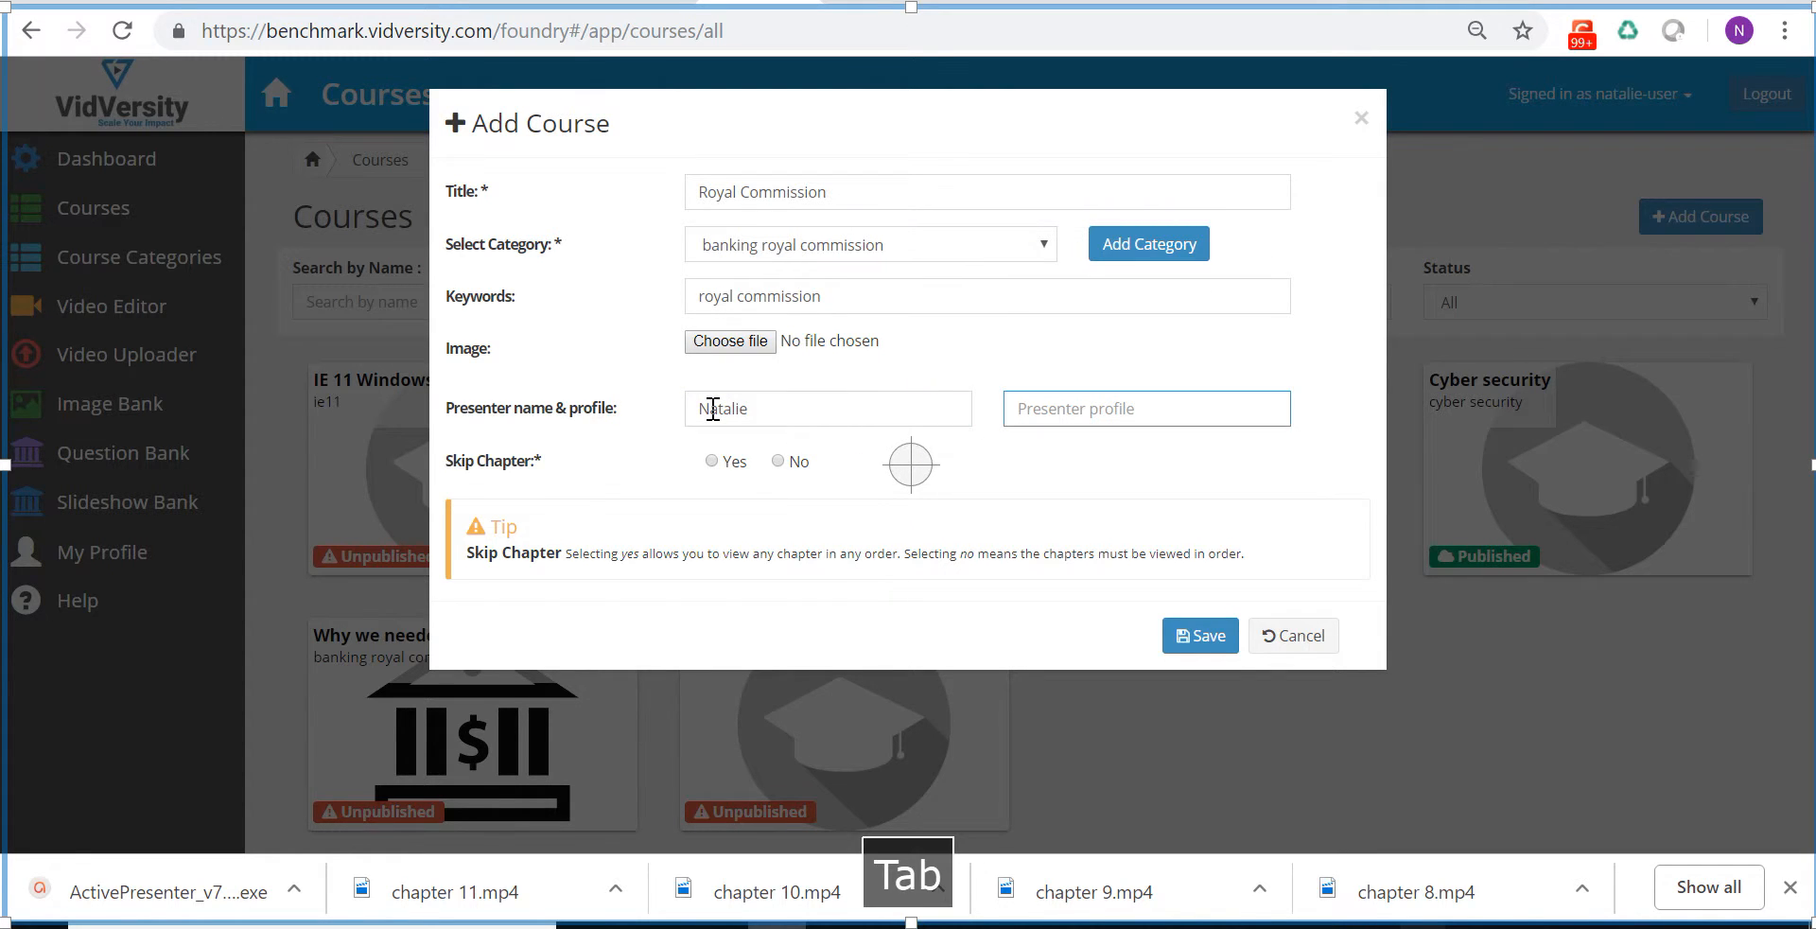
text(VidVersity)
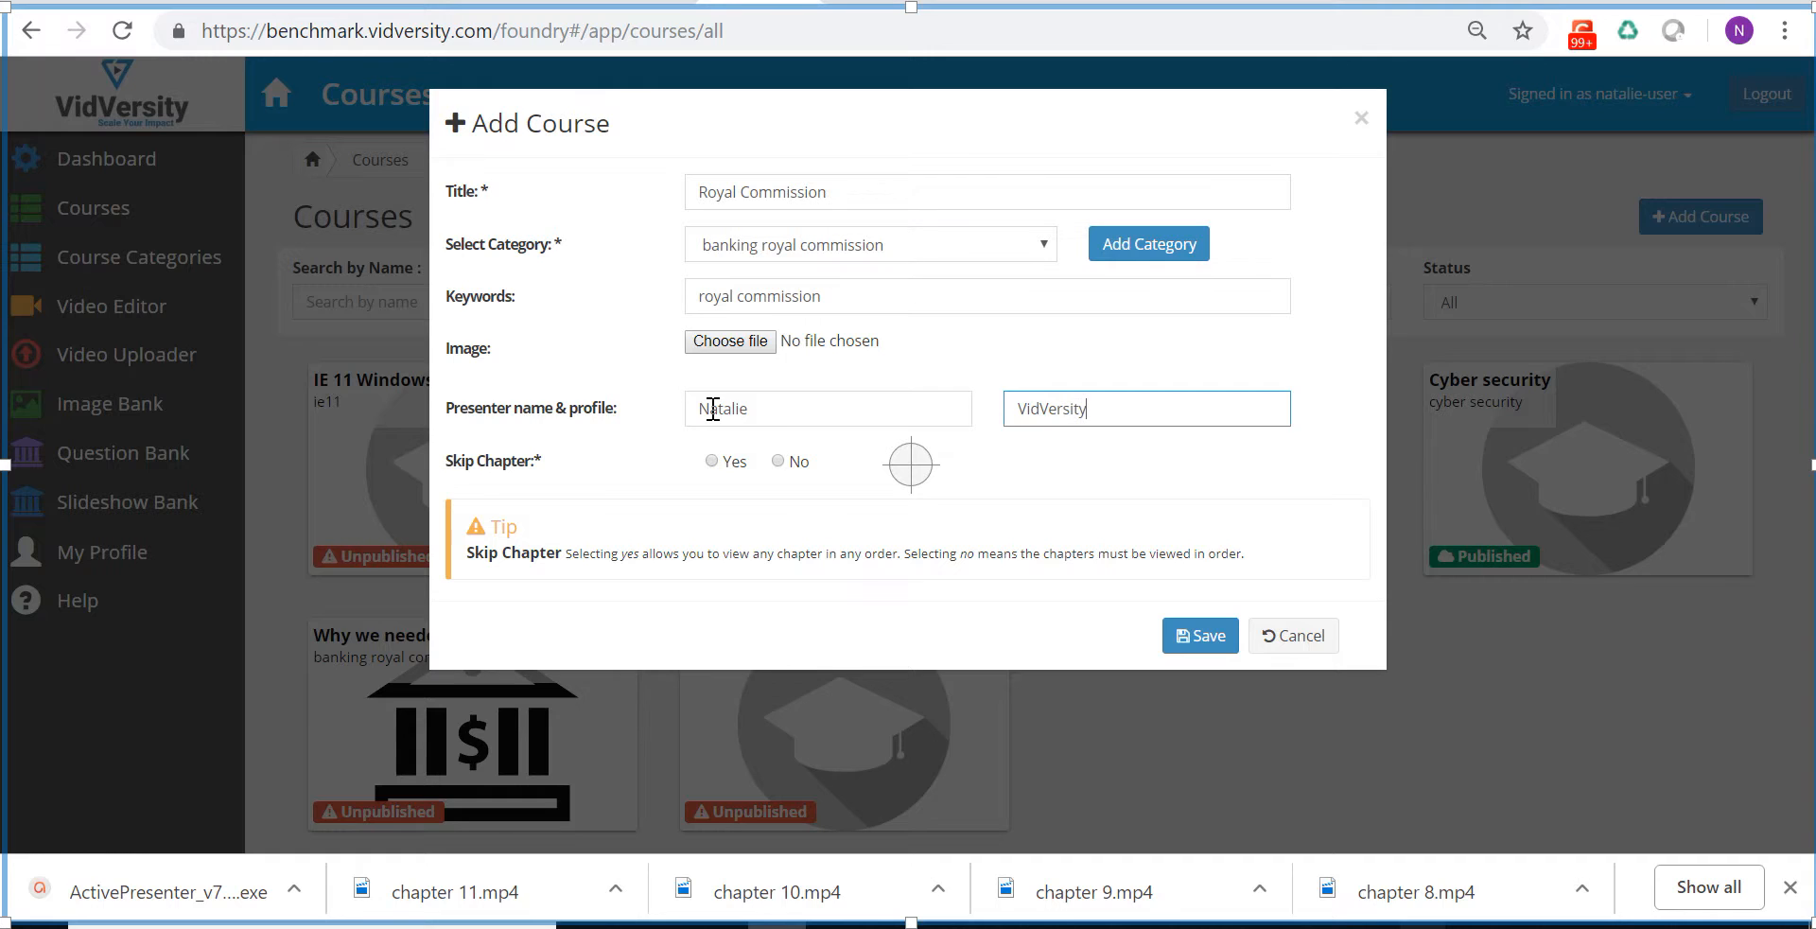
click(712, 462)
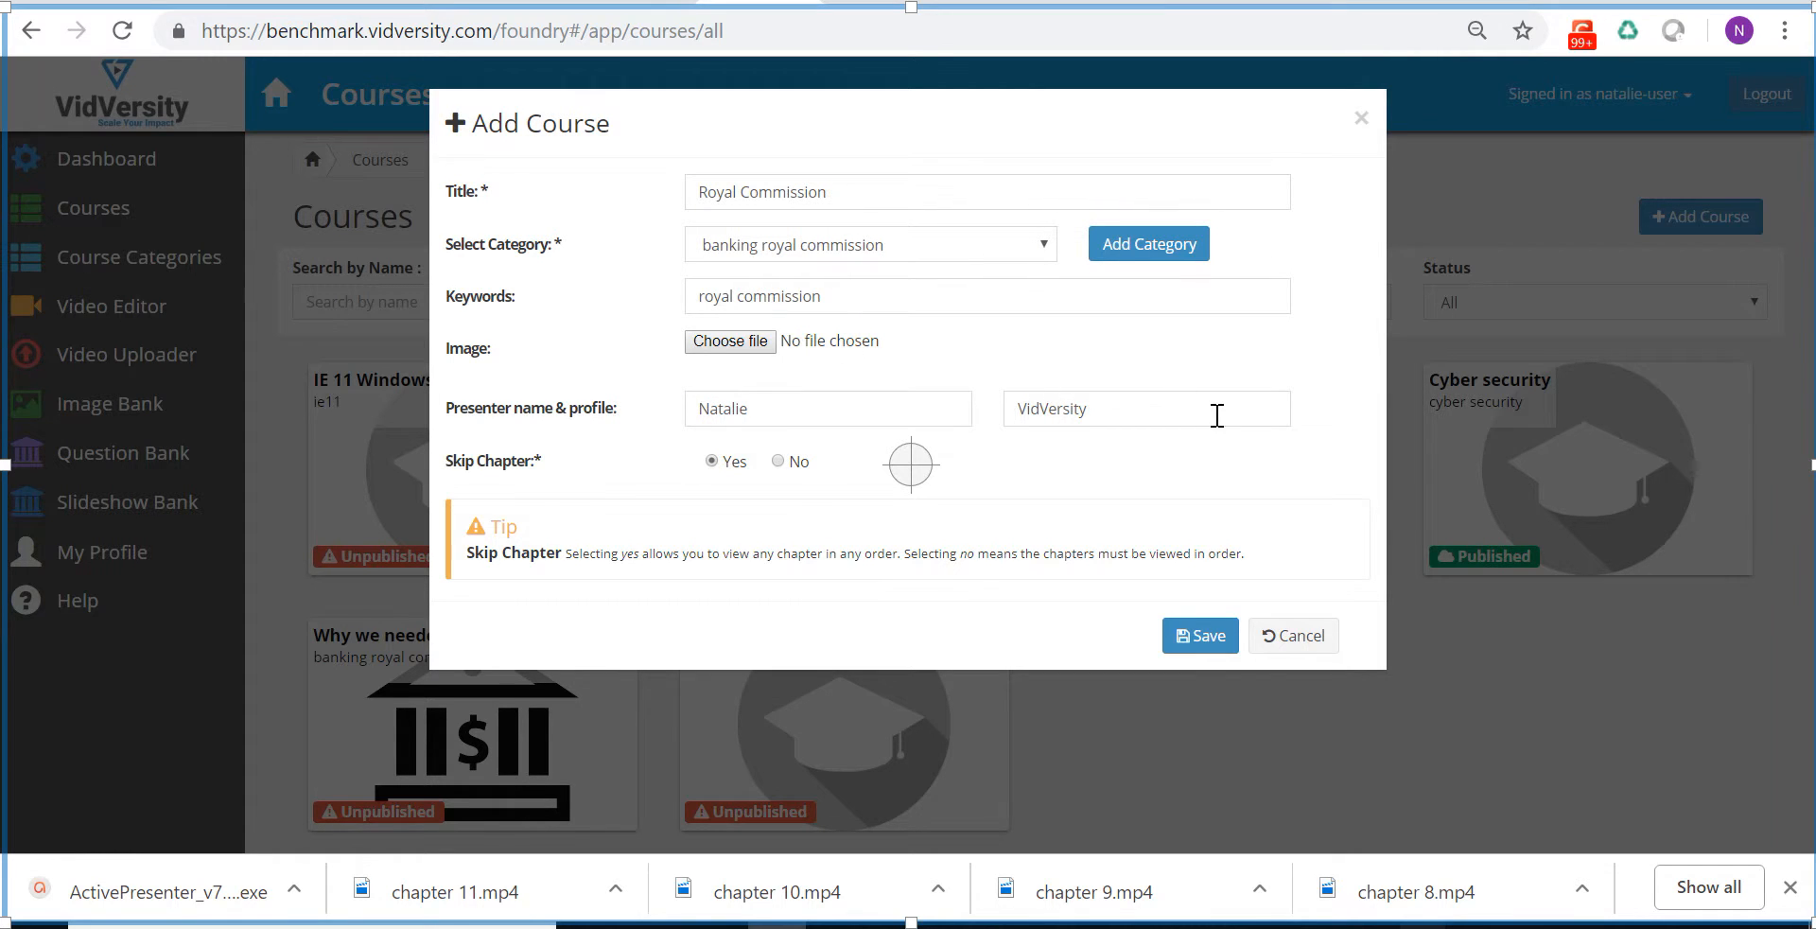
click(1201, 639)
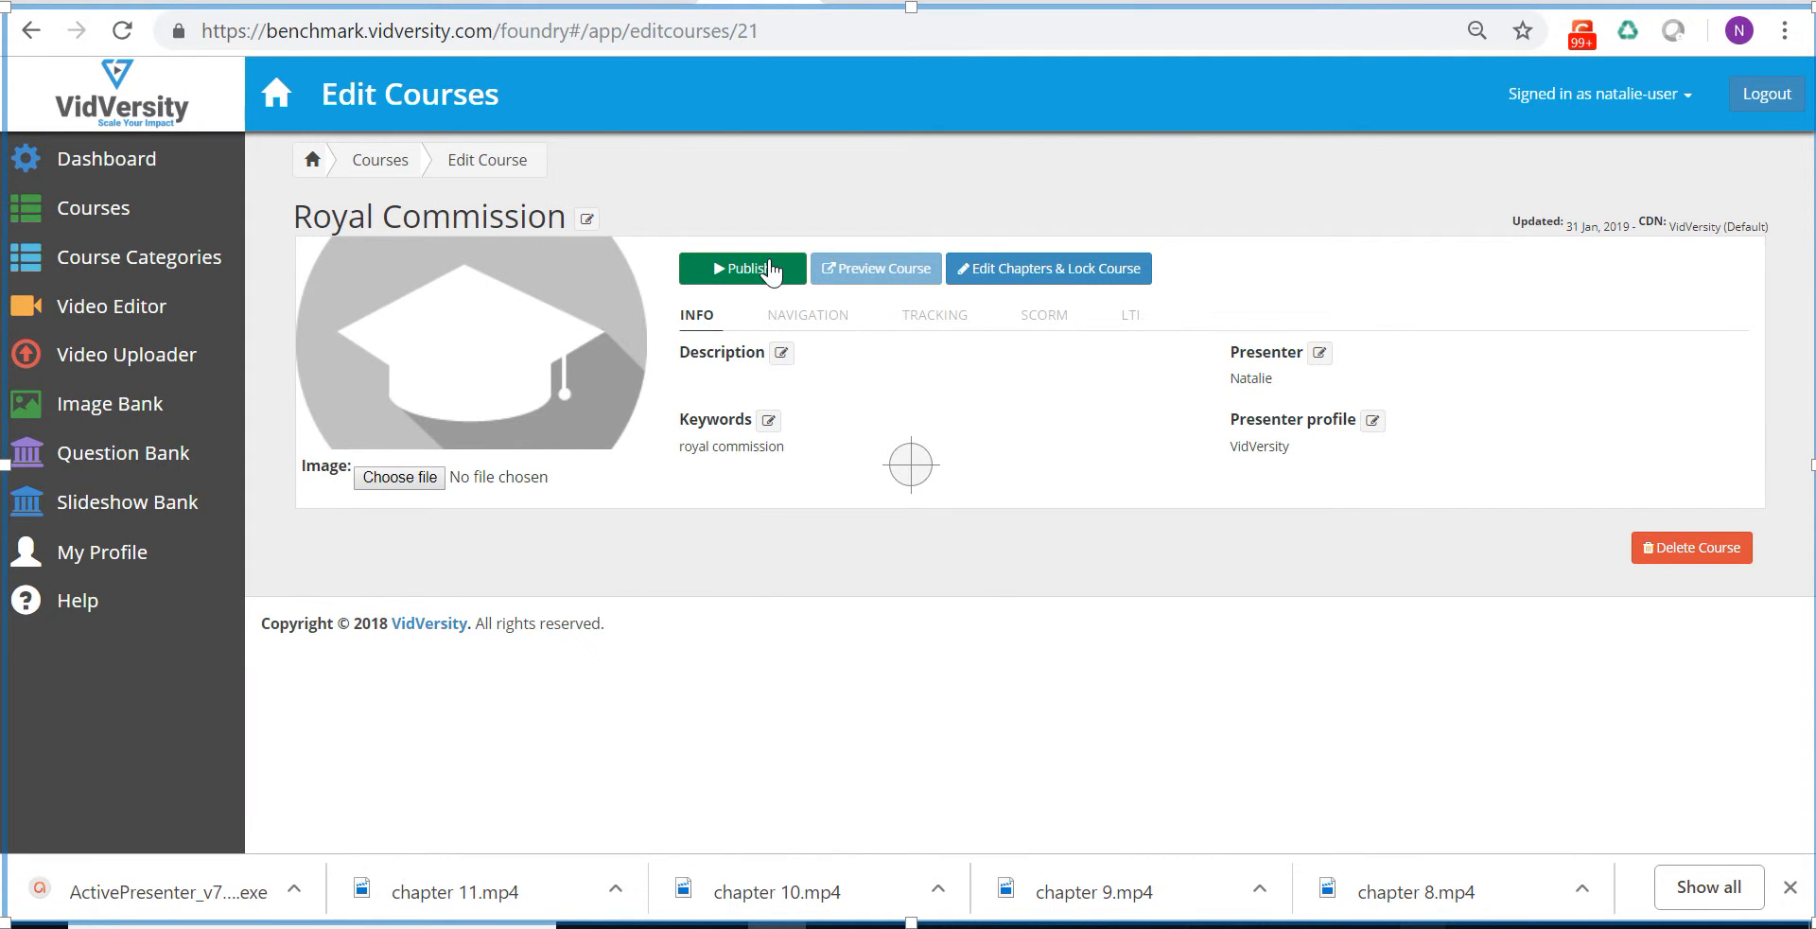
Step: Create a chapter in the Royal Commission course using the Royal Commission category video "1 Why we needed a Royal Commission", and save it
click(1009, 287)
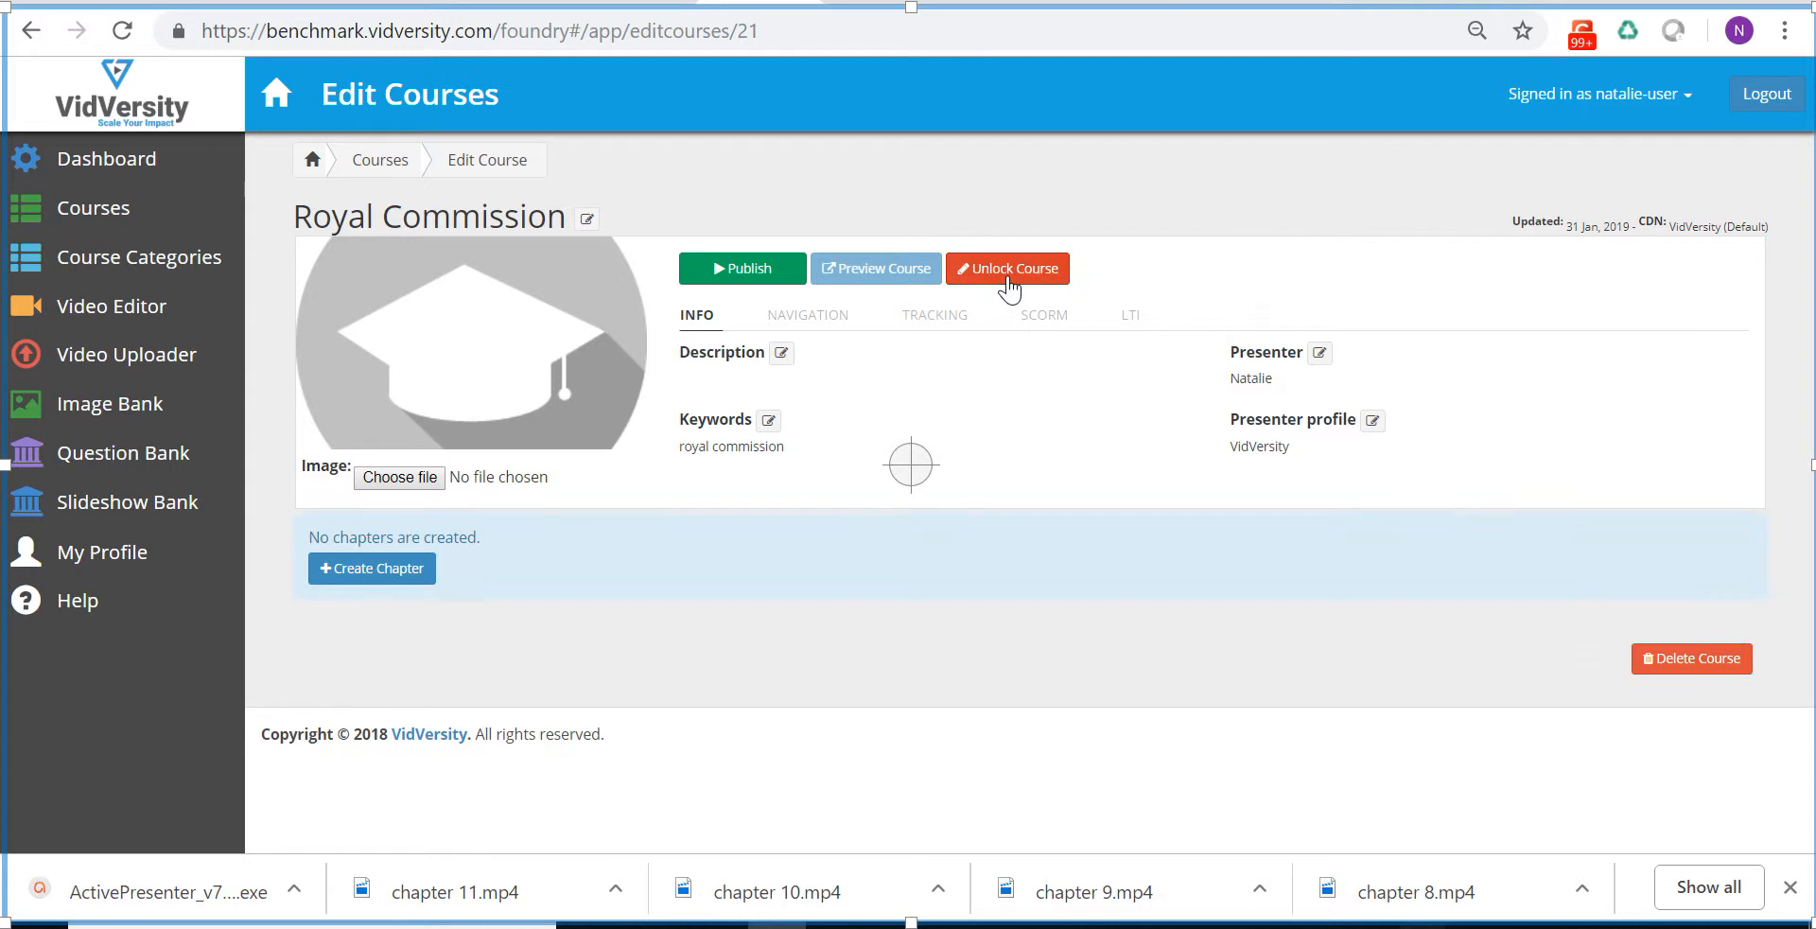
click(416, 567)
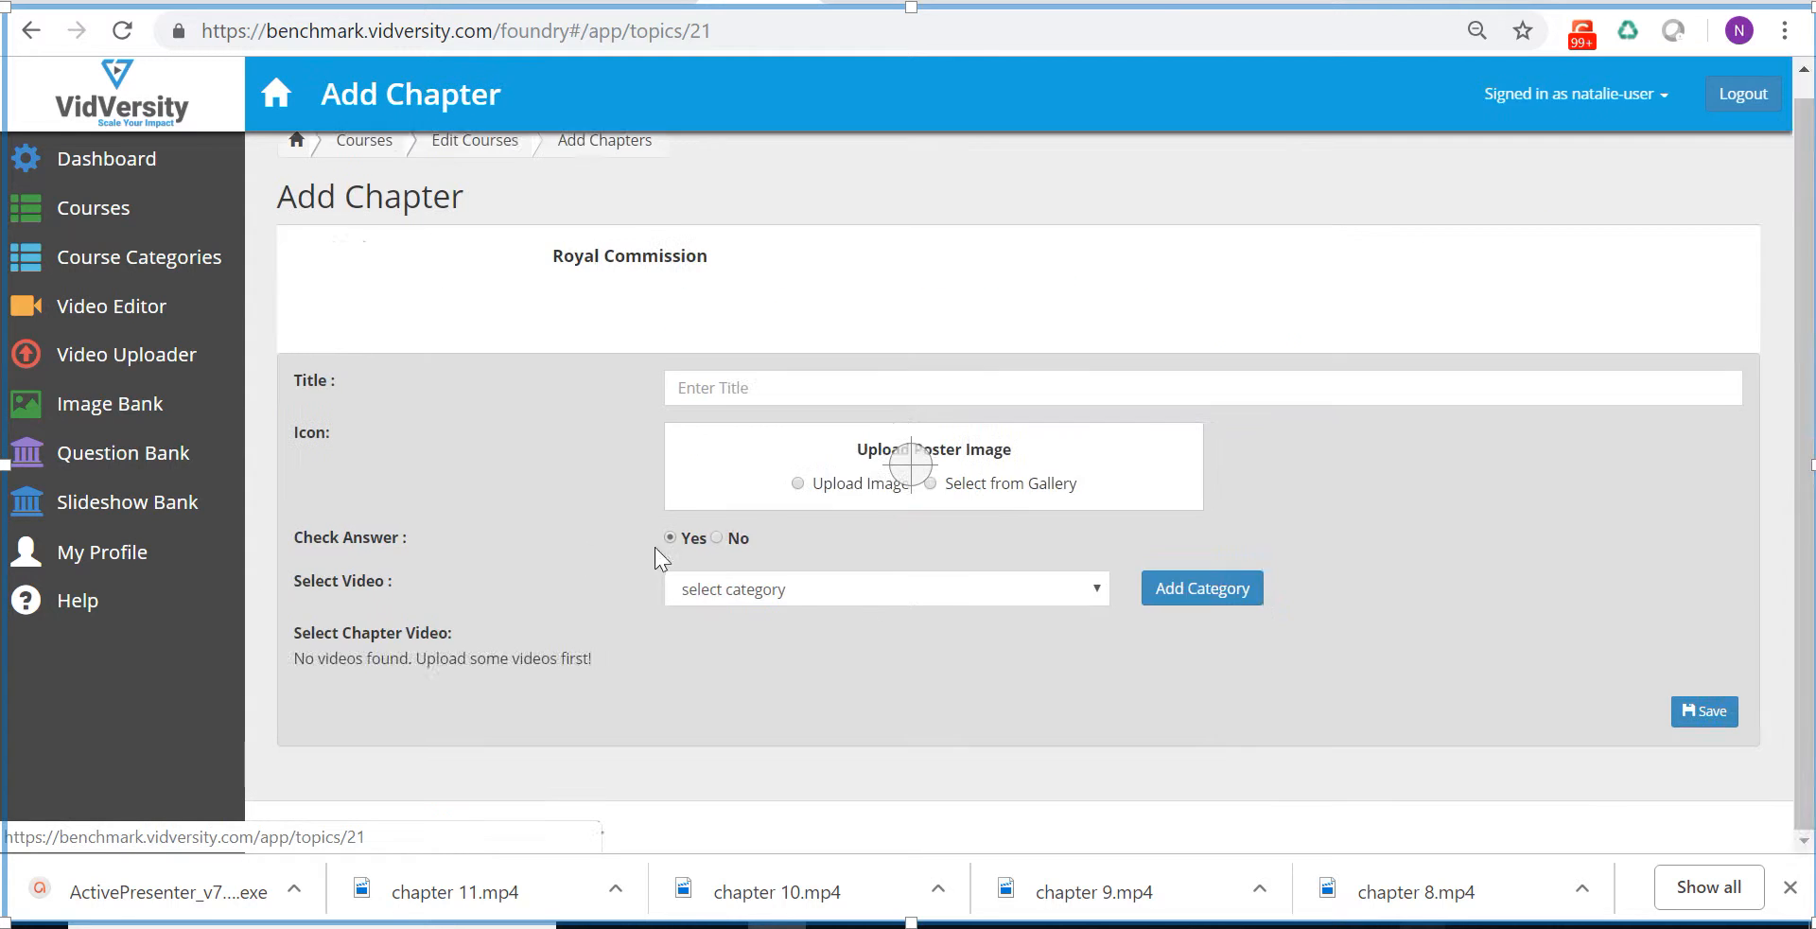
click(916, 602)
click(903, 565)
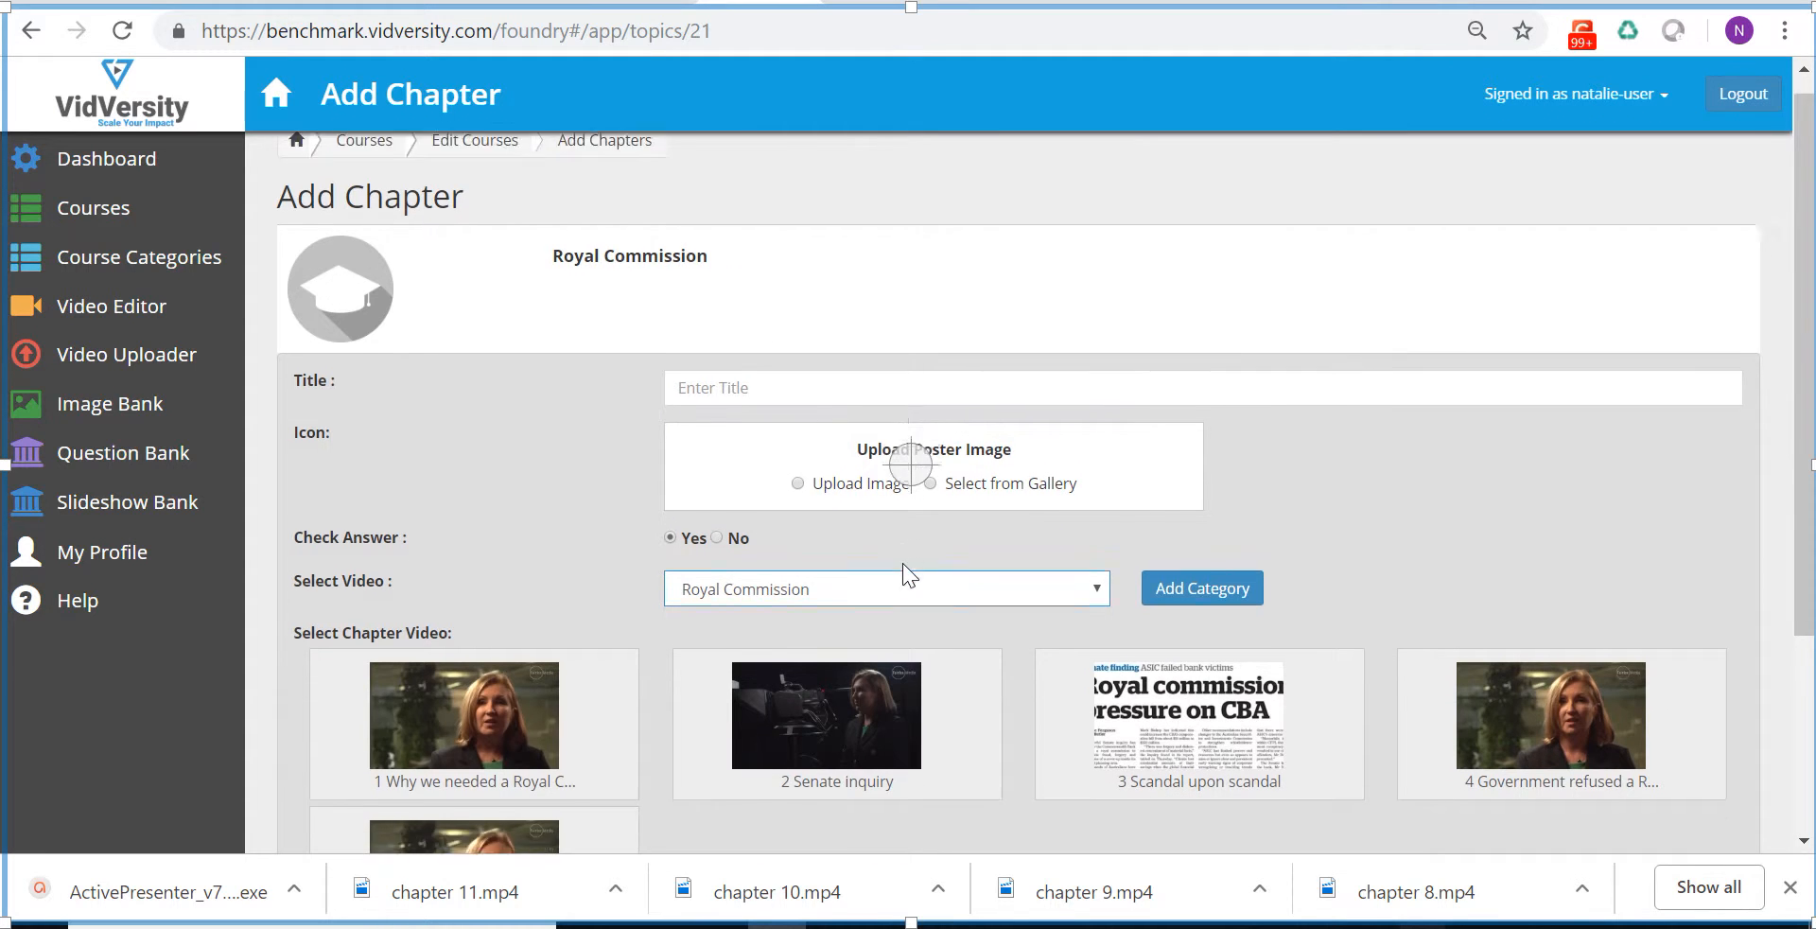
scroll(903, 564, down, 3)
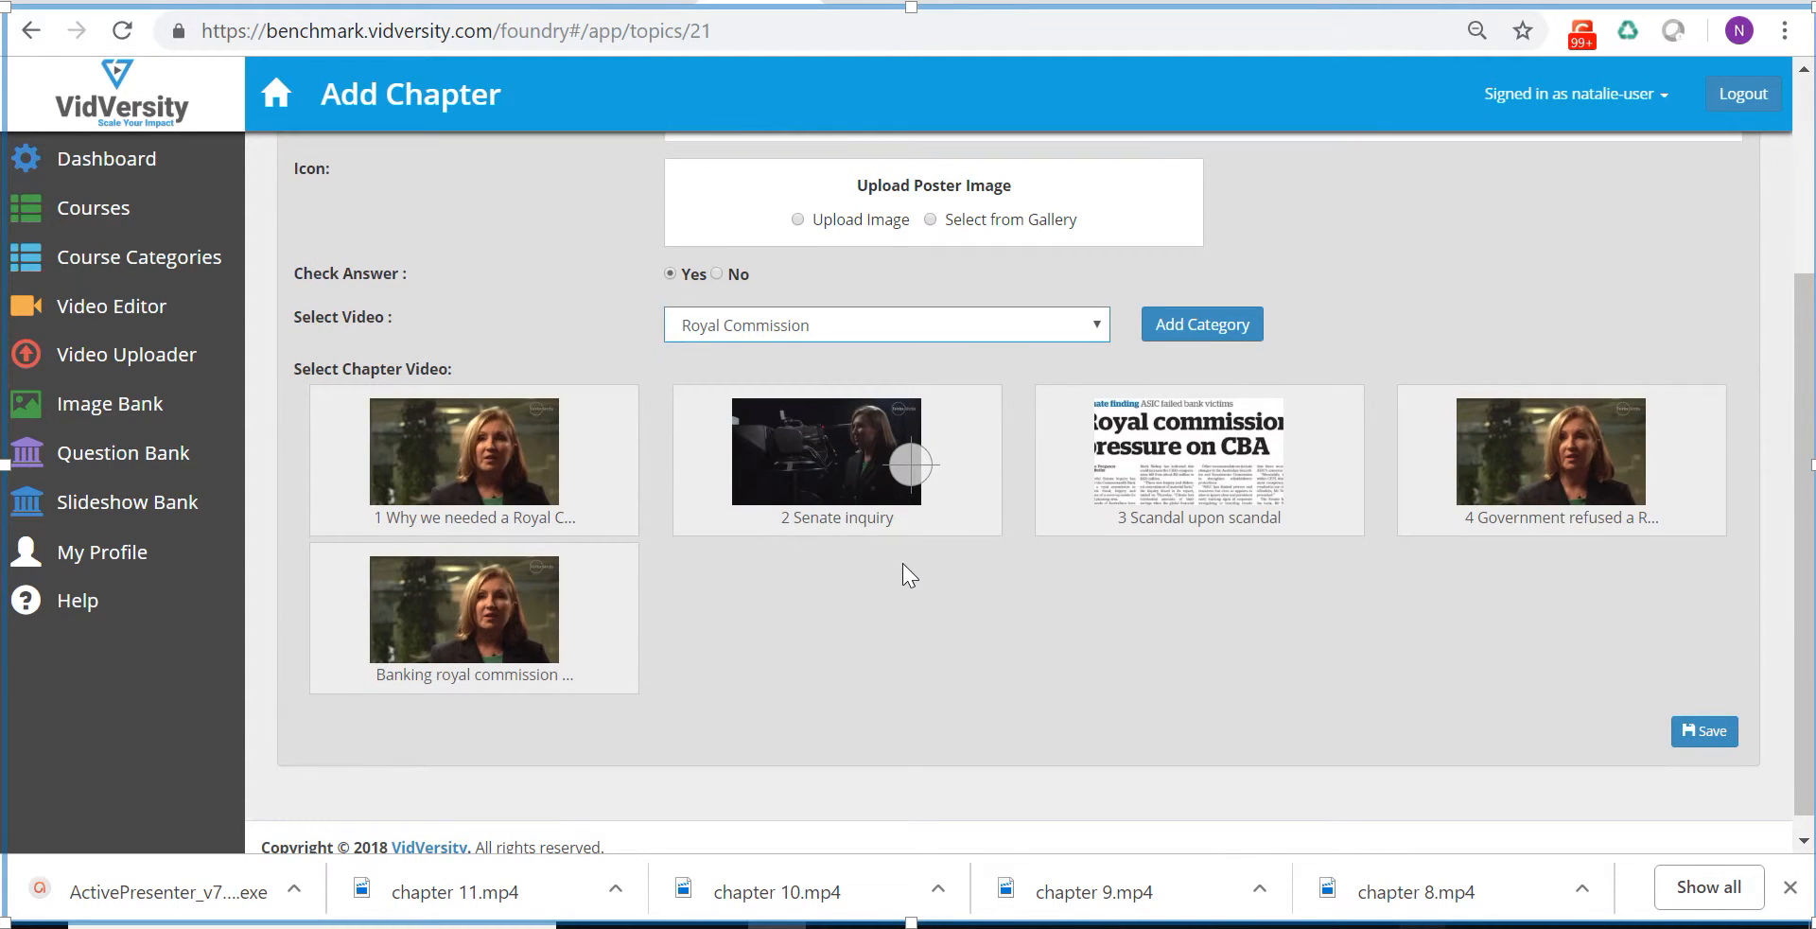
click(410, 463)
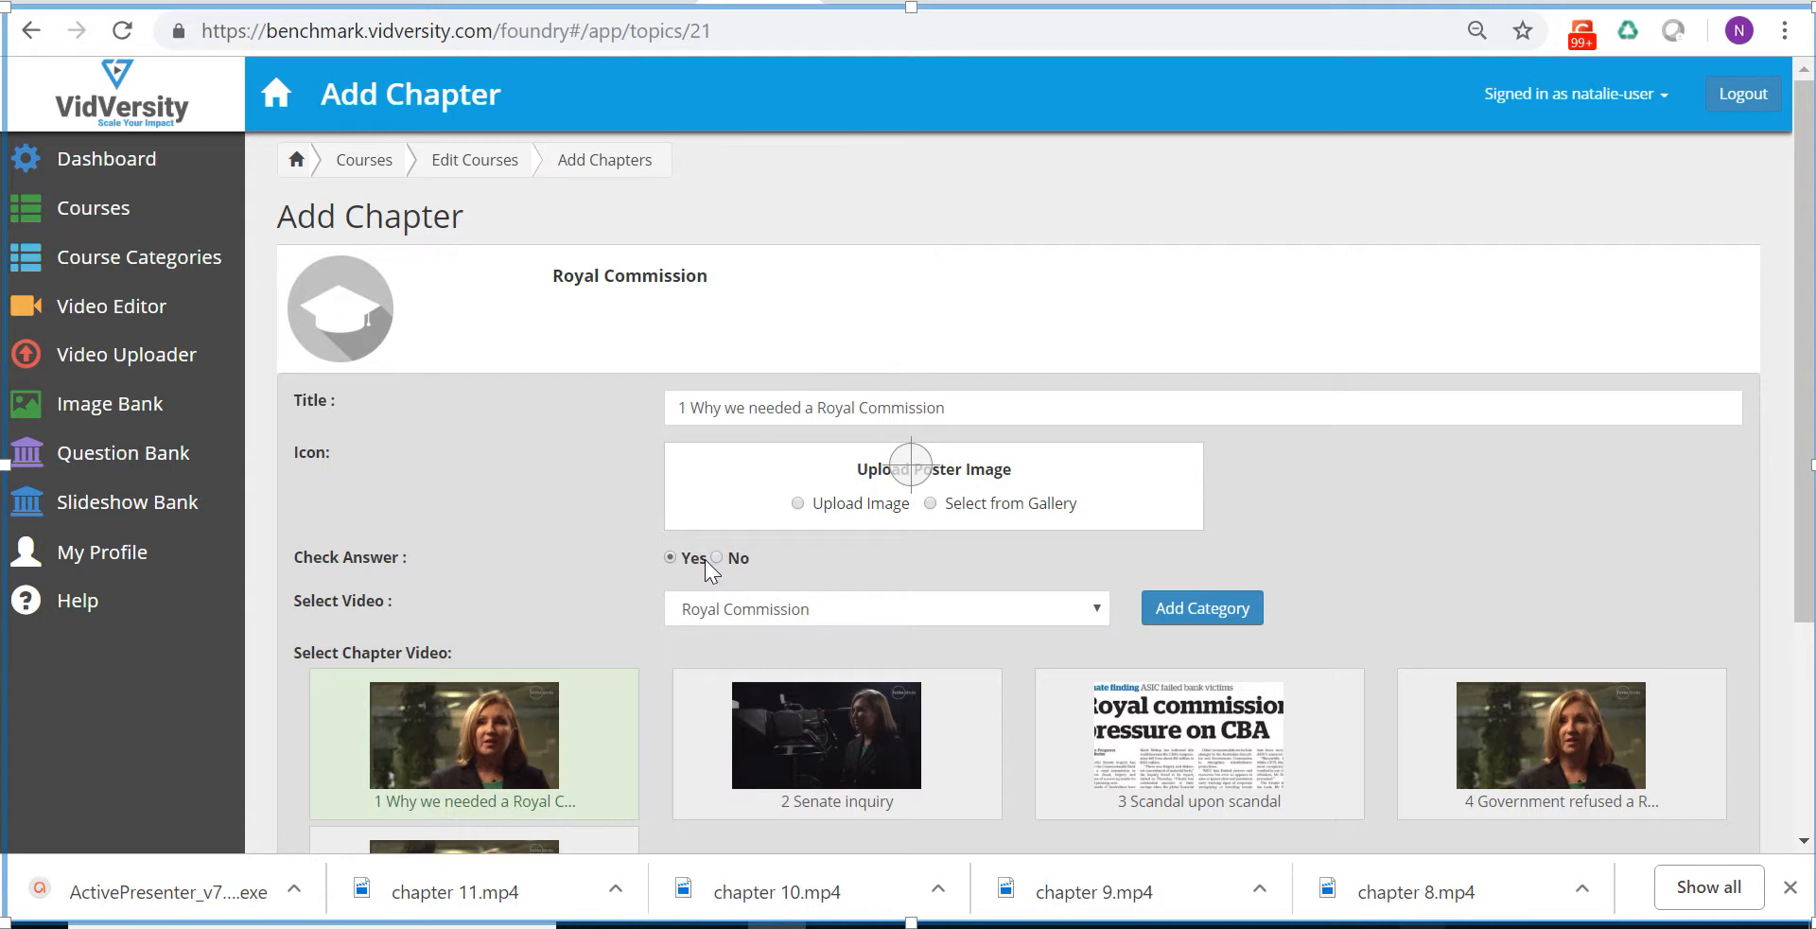
scroll(705, 559, down, 3)
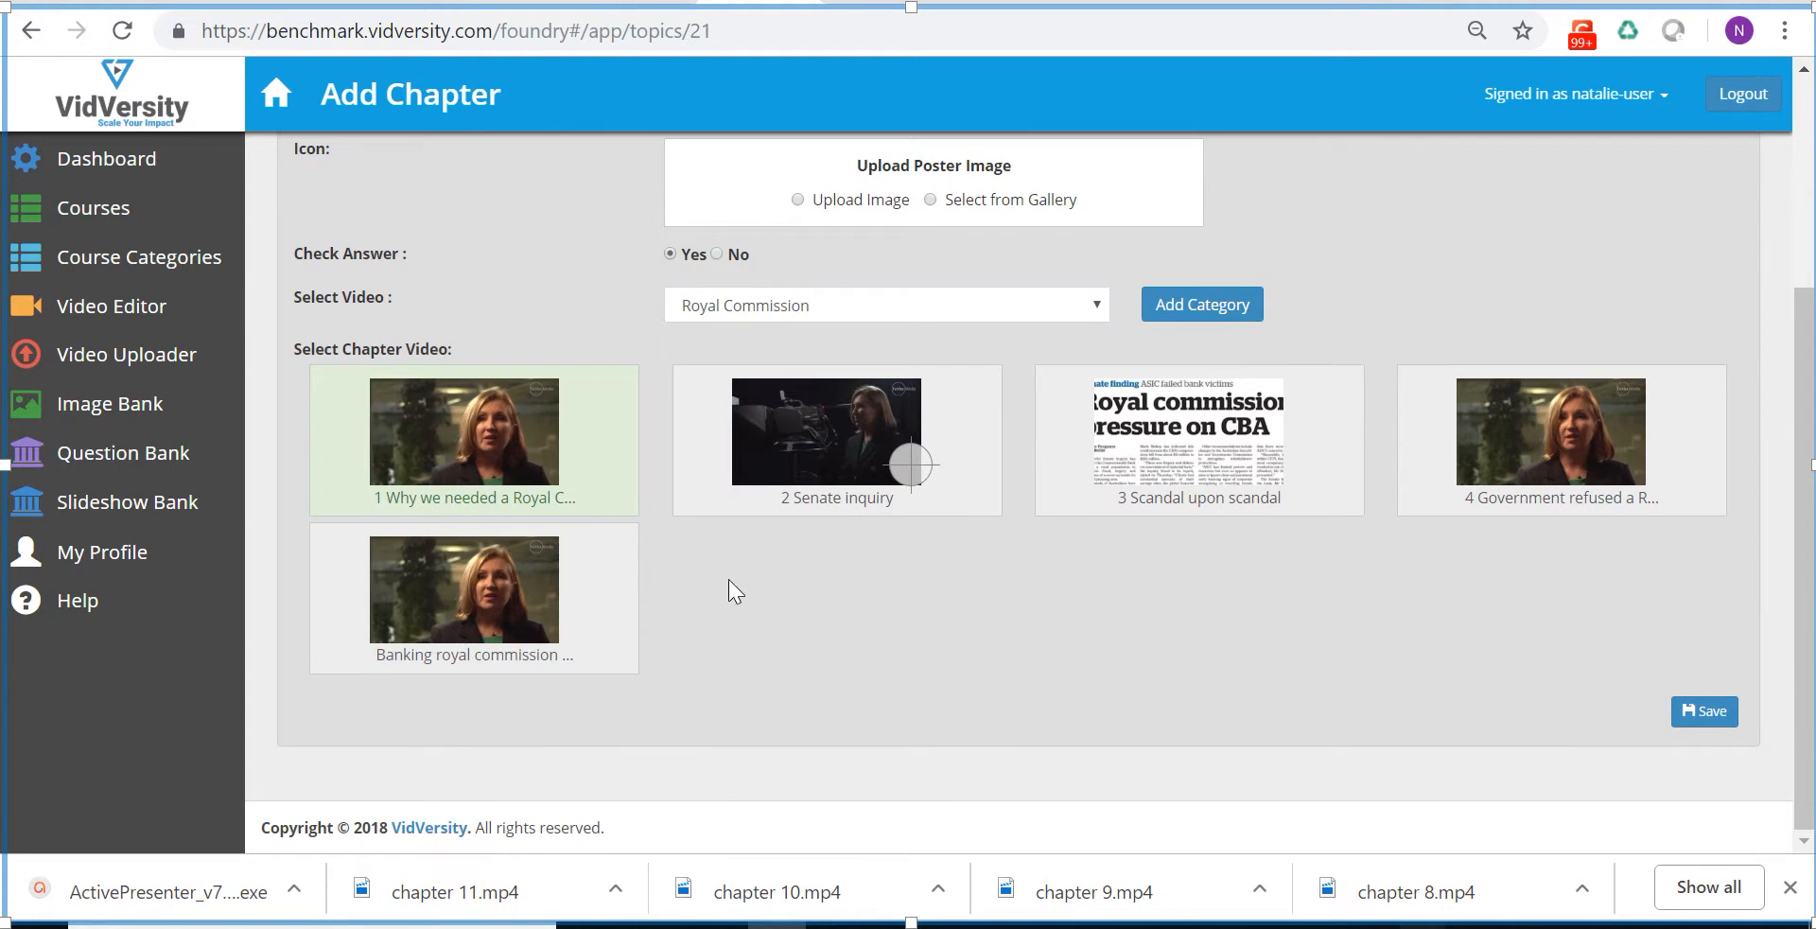
click(1704, 712)
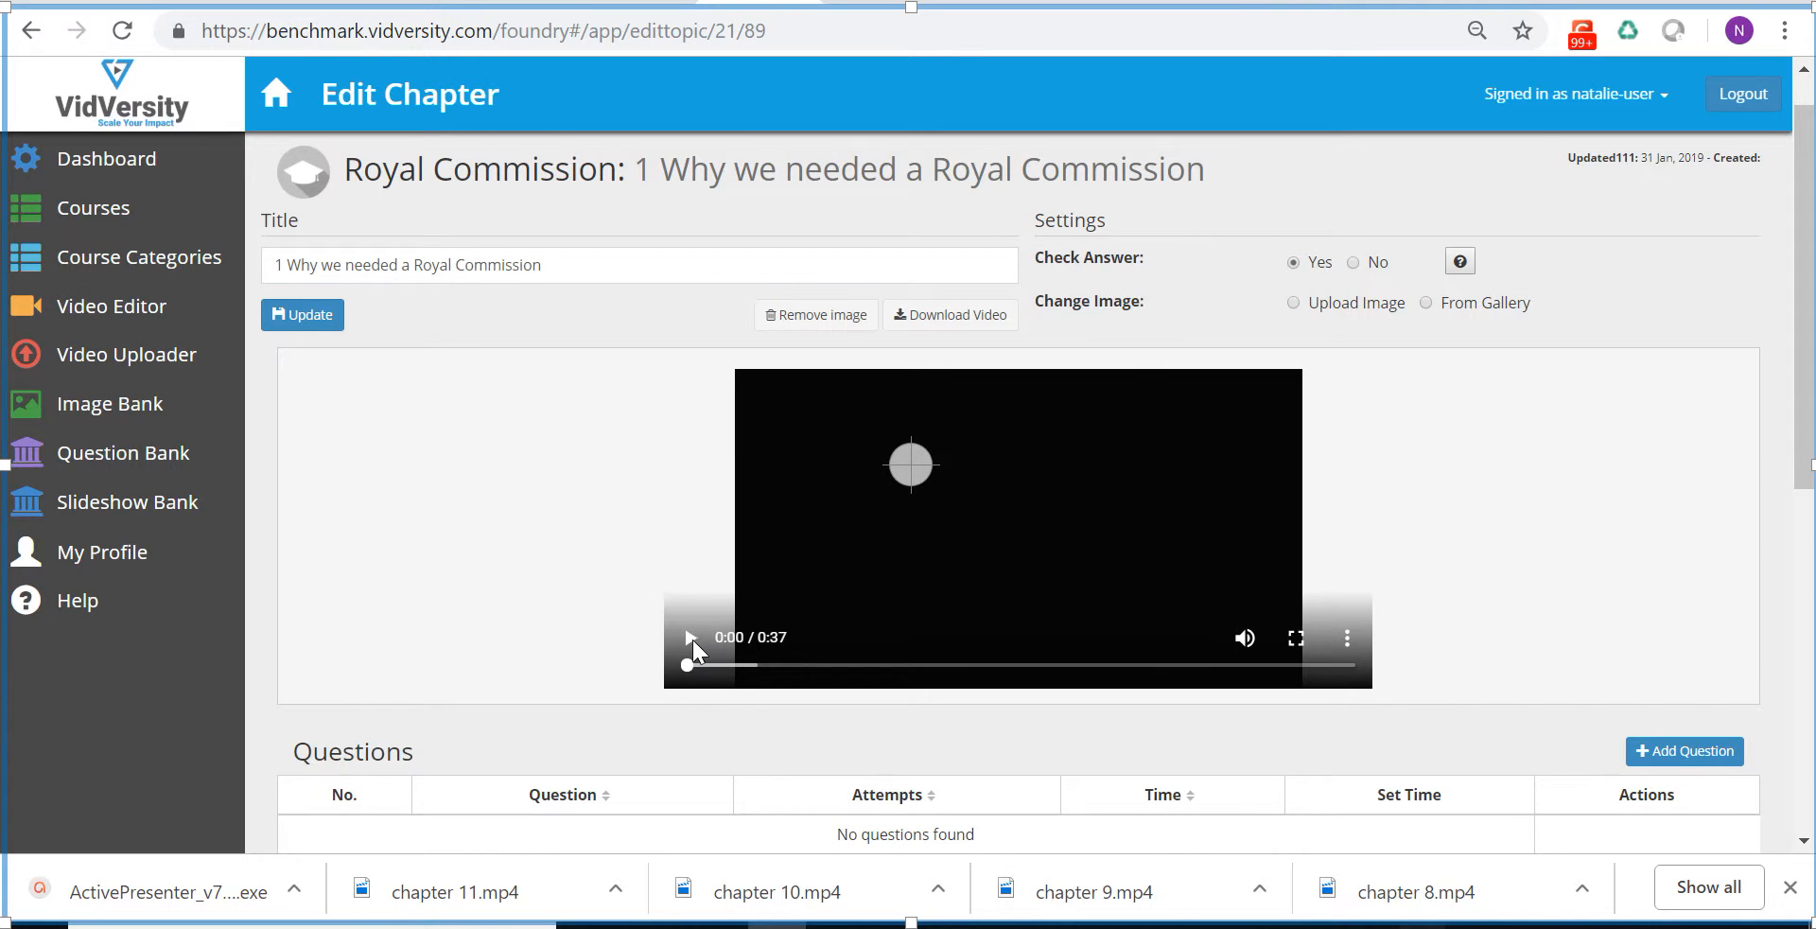
Step: Play the chapter video and pause it at 0:04
click(691, 639)
click(997, 543)
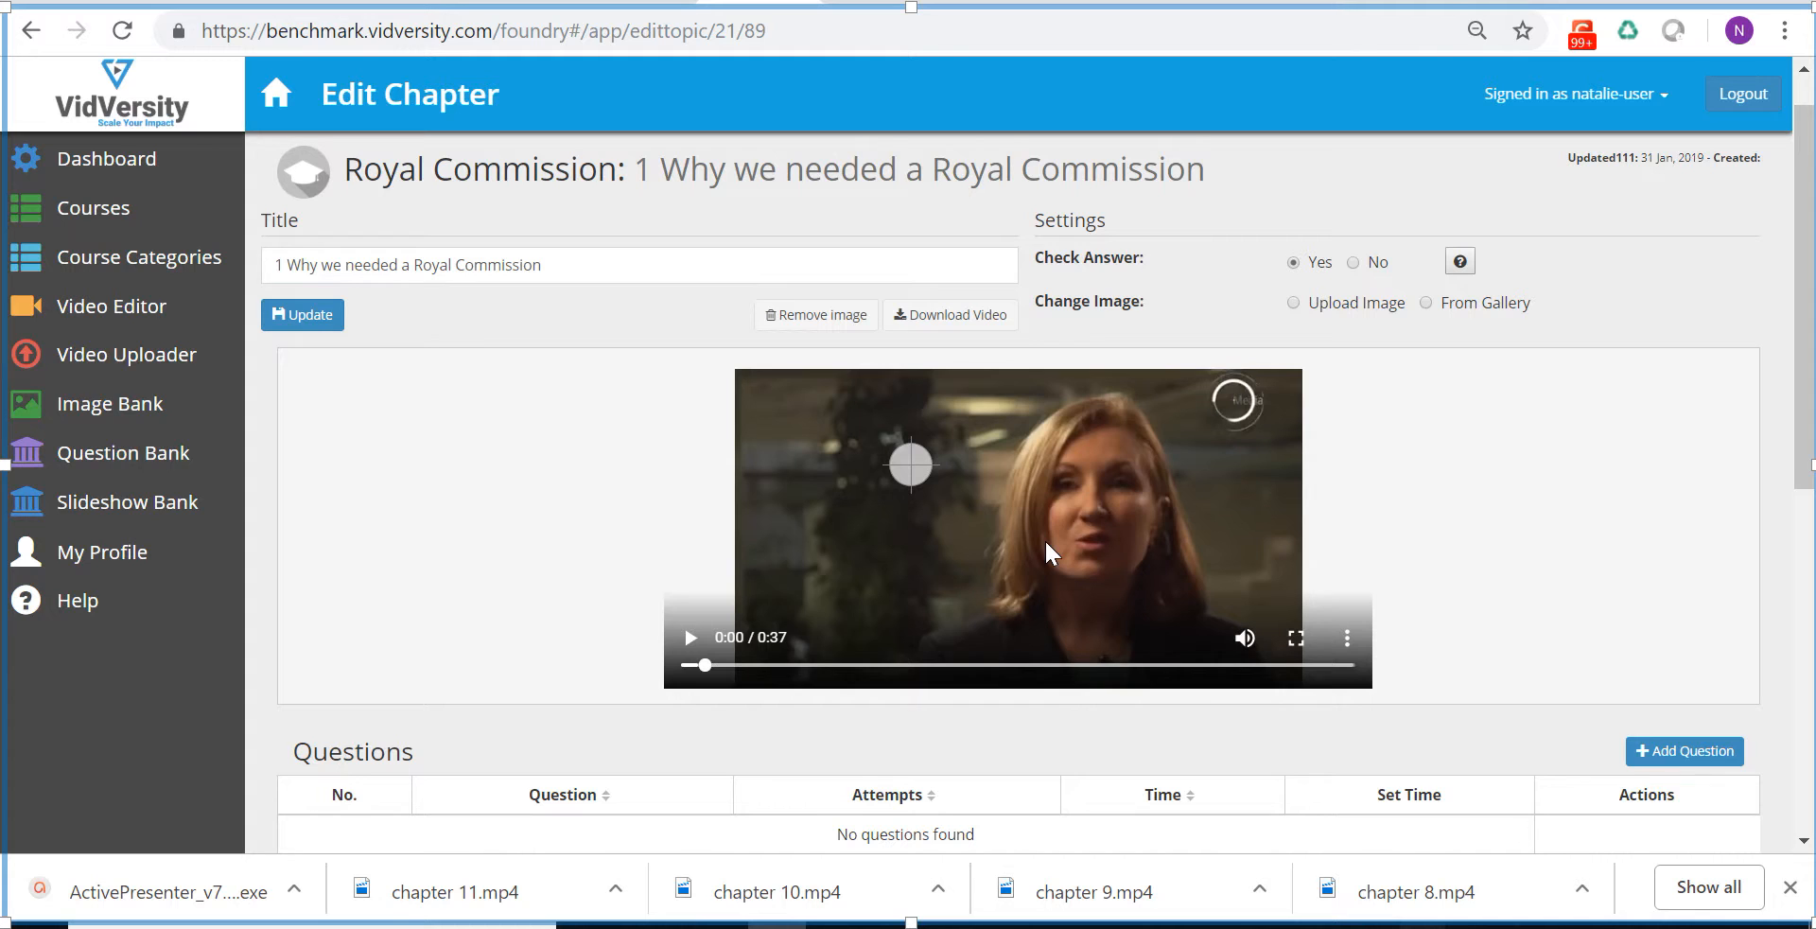
scroll(1044, 537, down, 1)
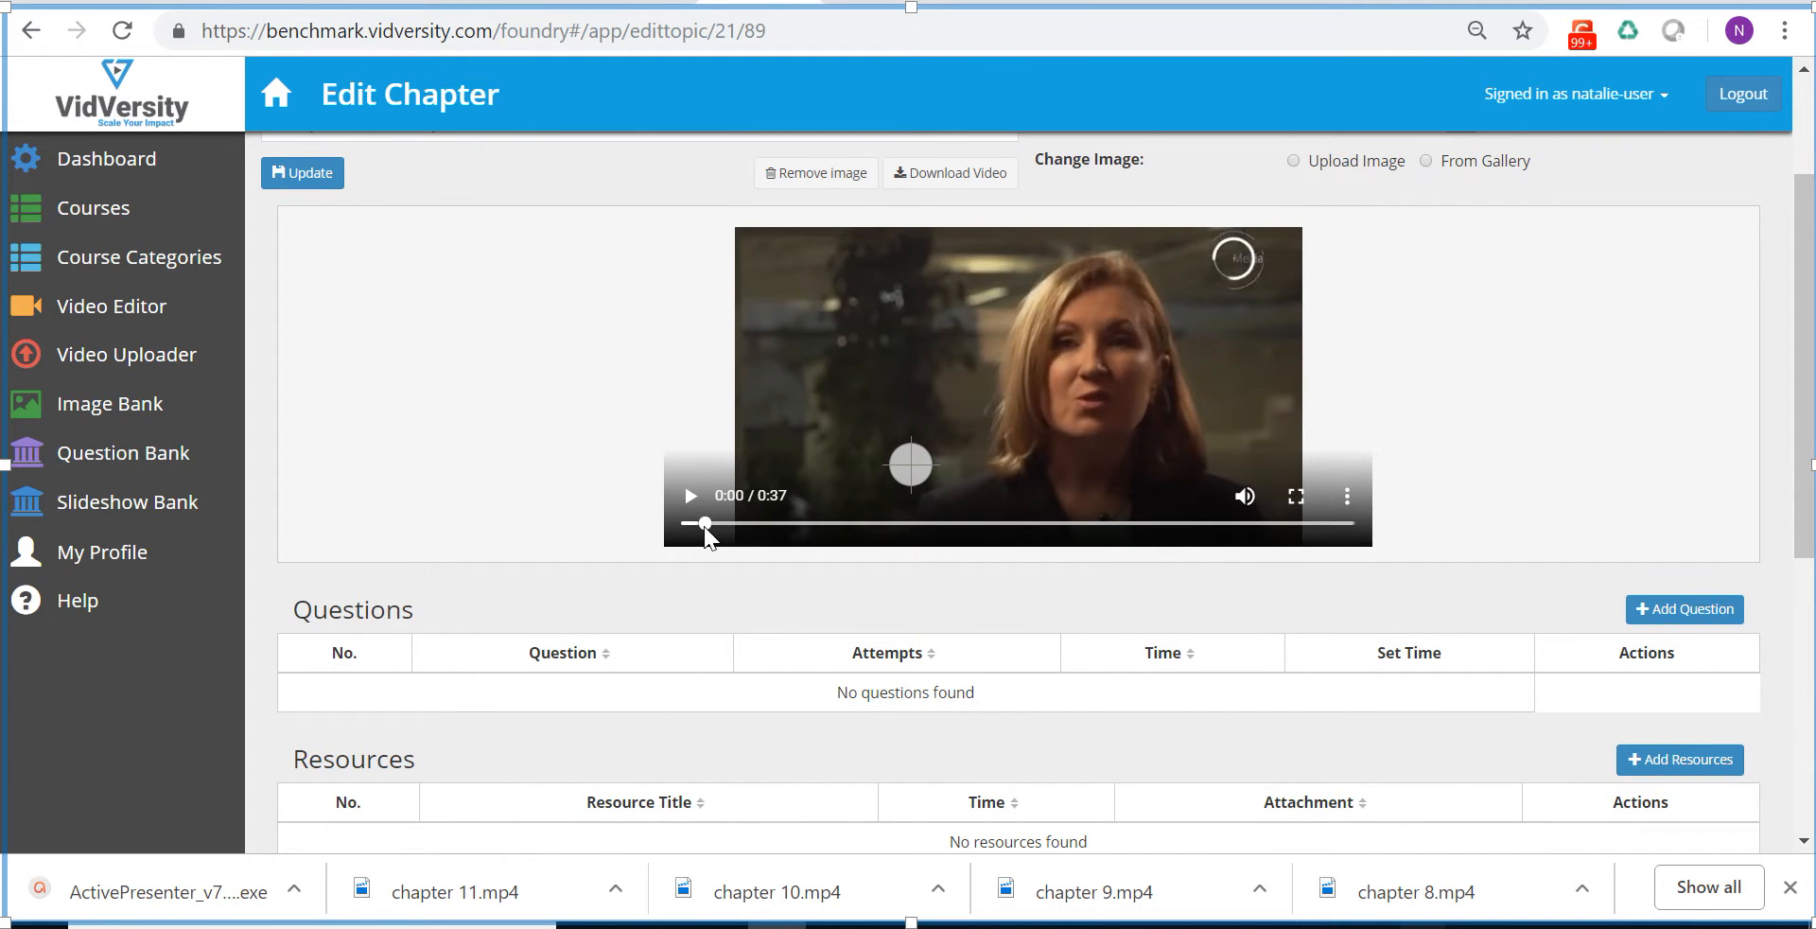
click(690, 496)
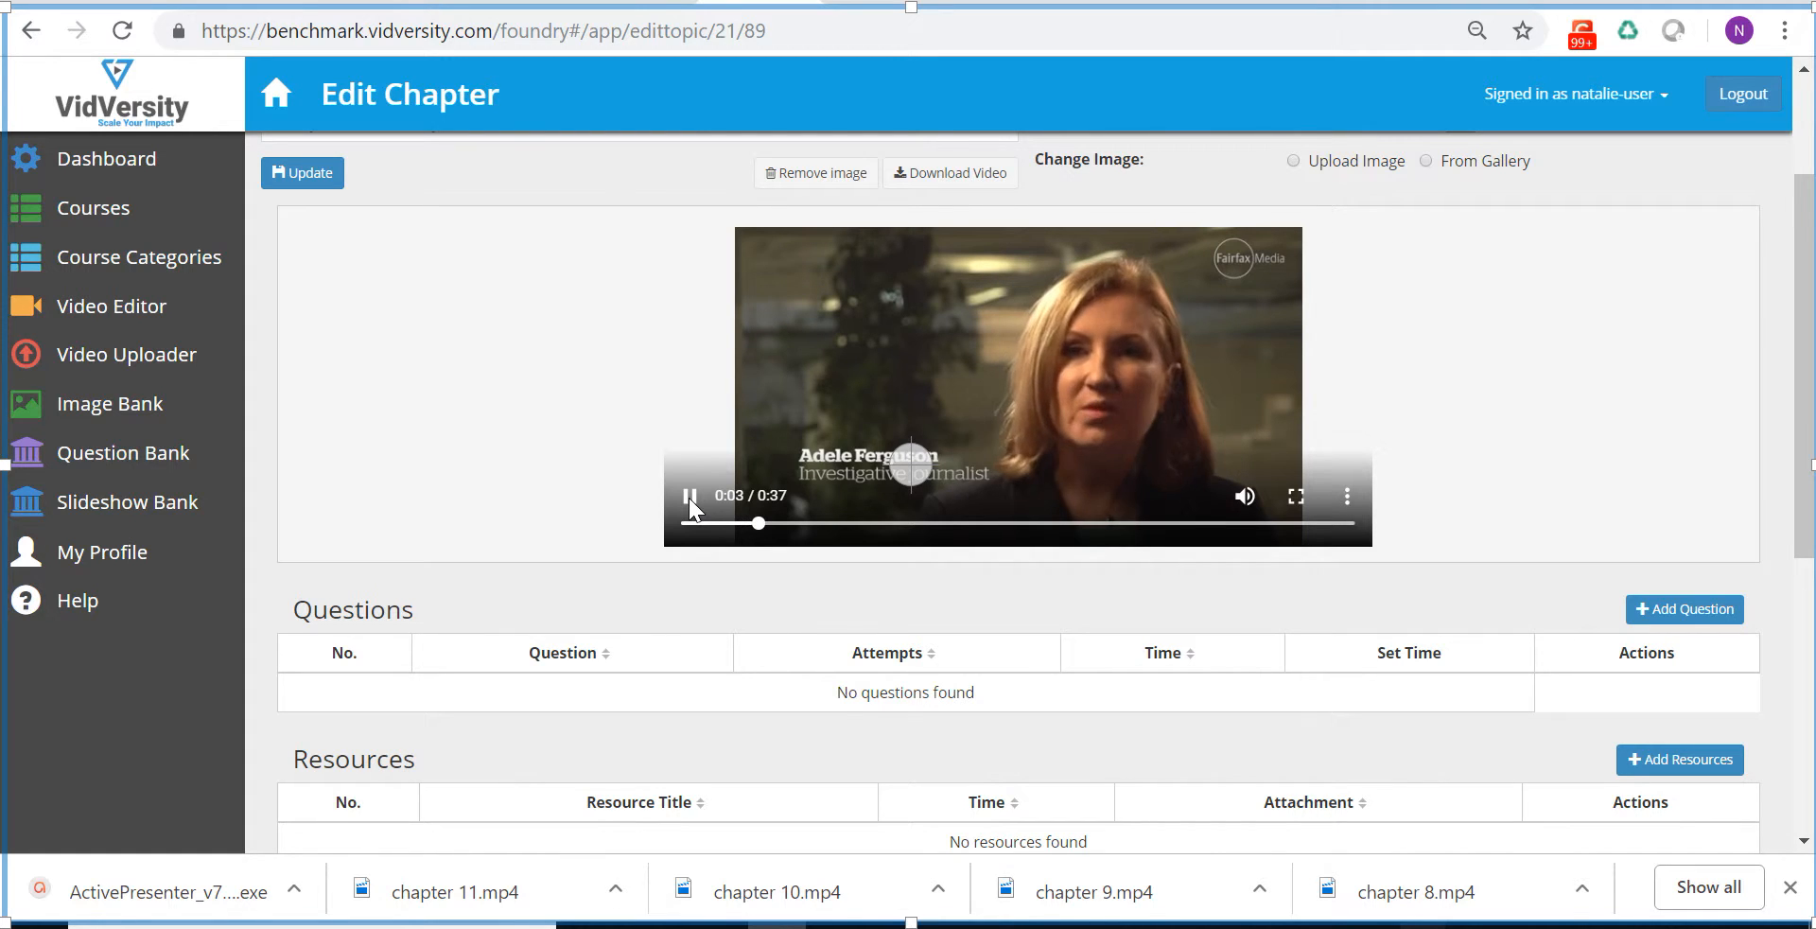
click(690, 496)
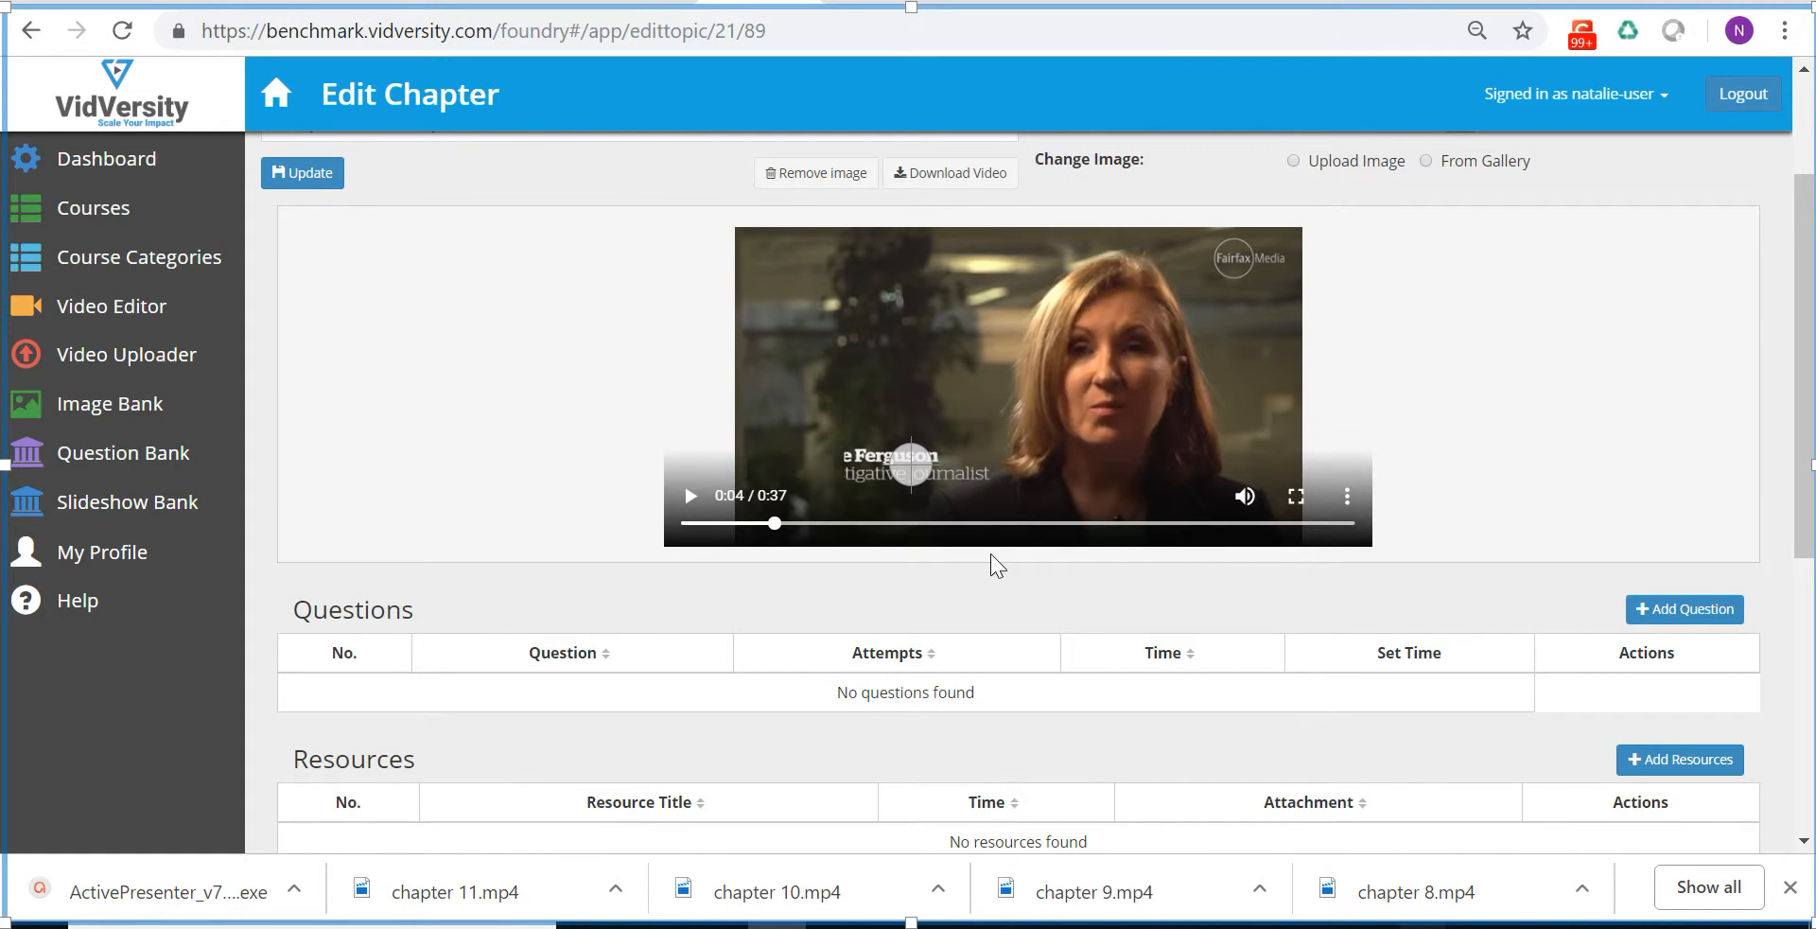
scroll(991, 554, down, 2)
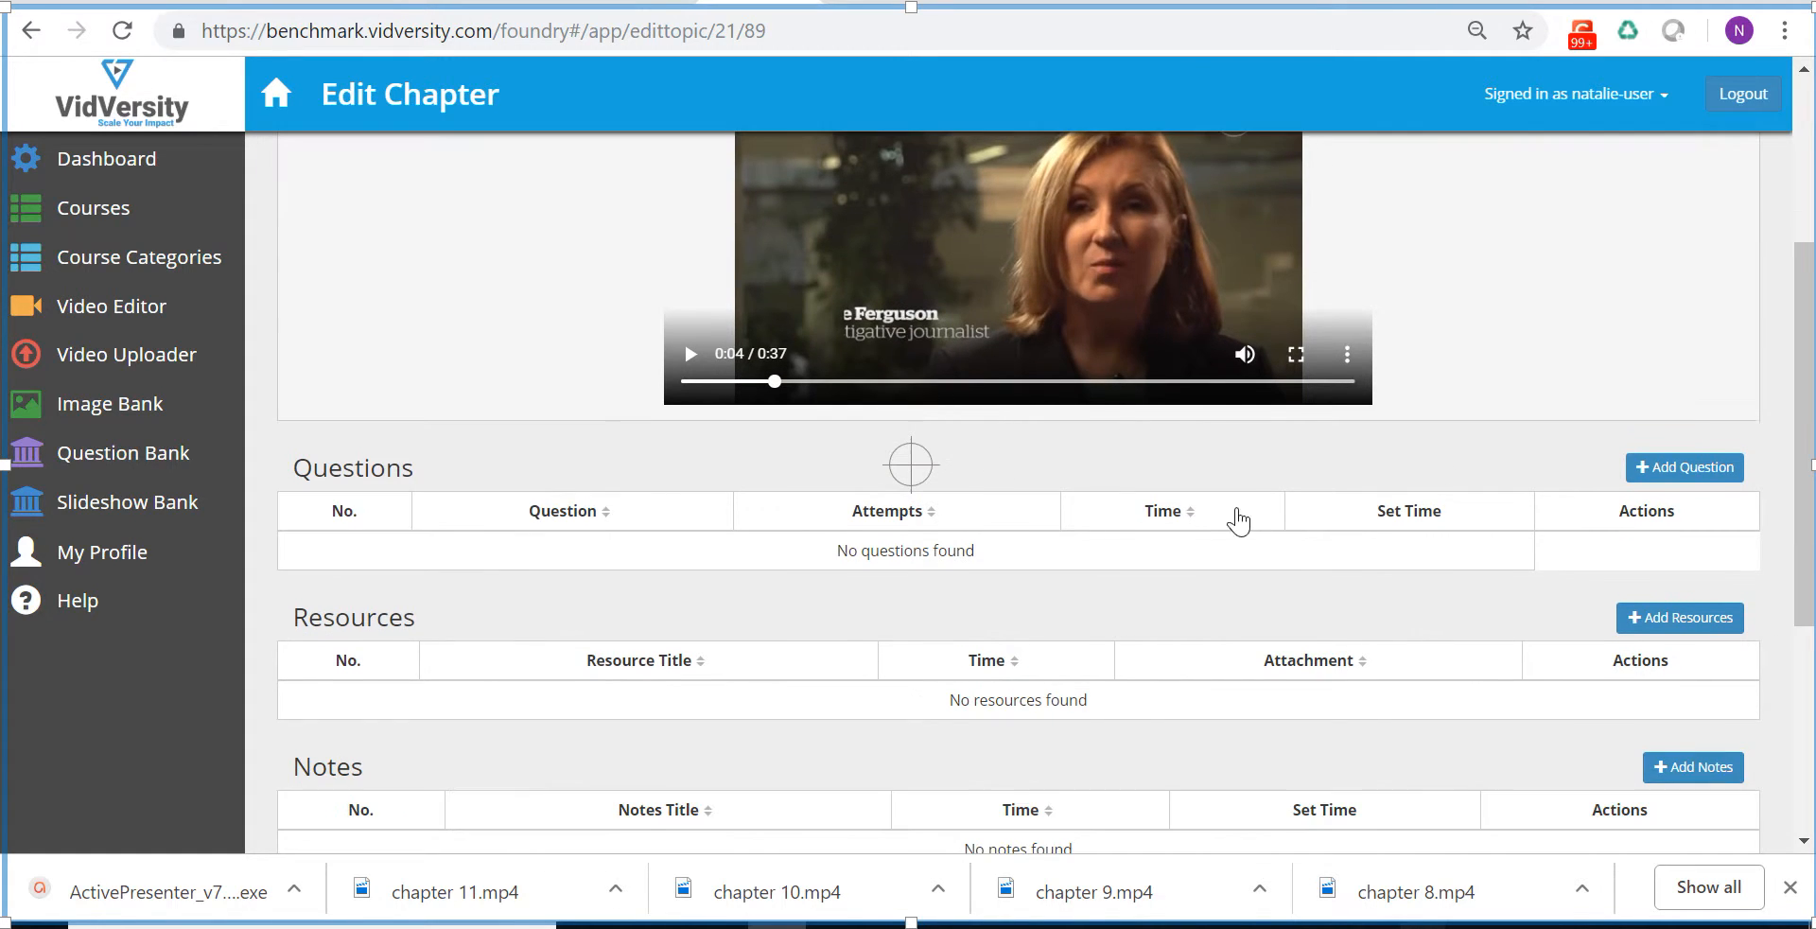
click(1696, 467)
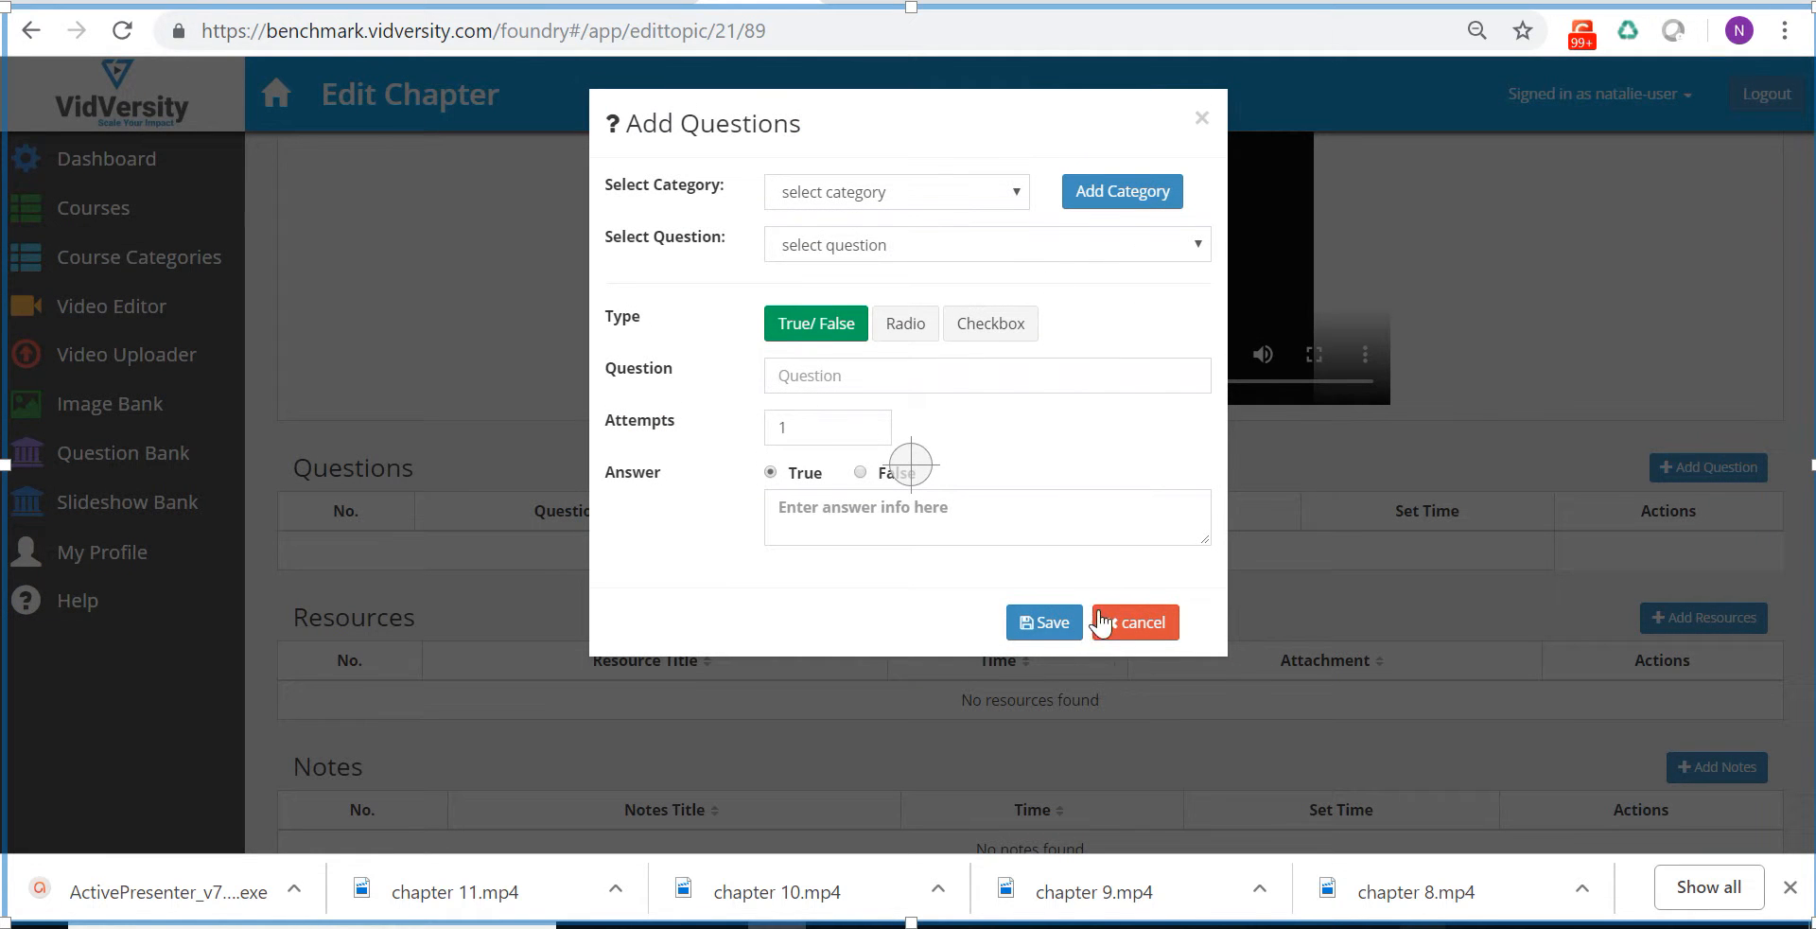
click(1116, 622)
Step: Start a new resource for the chapter and title it "Click to open handout"
scroll(1502, 552, down, 4)
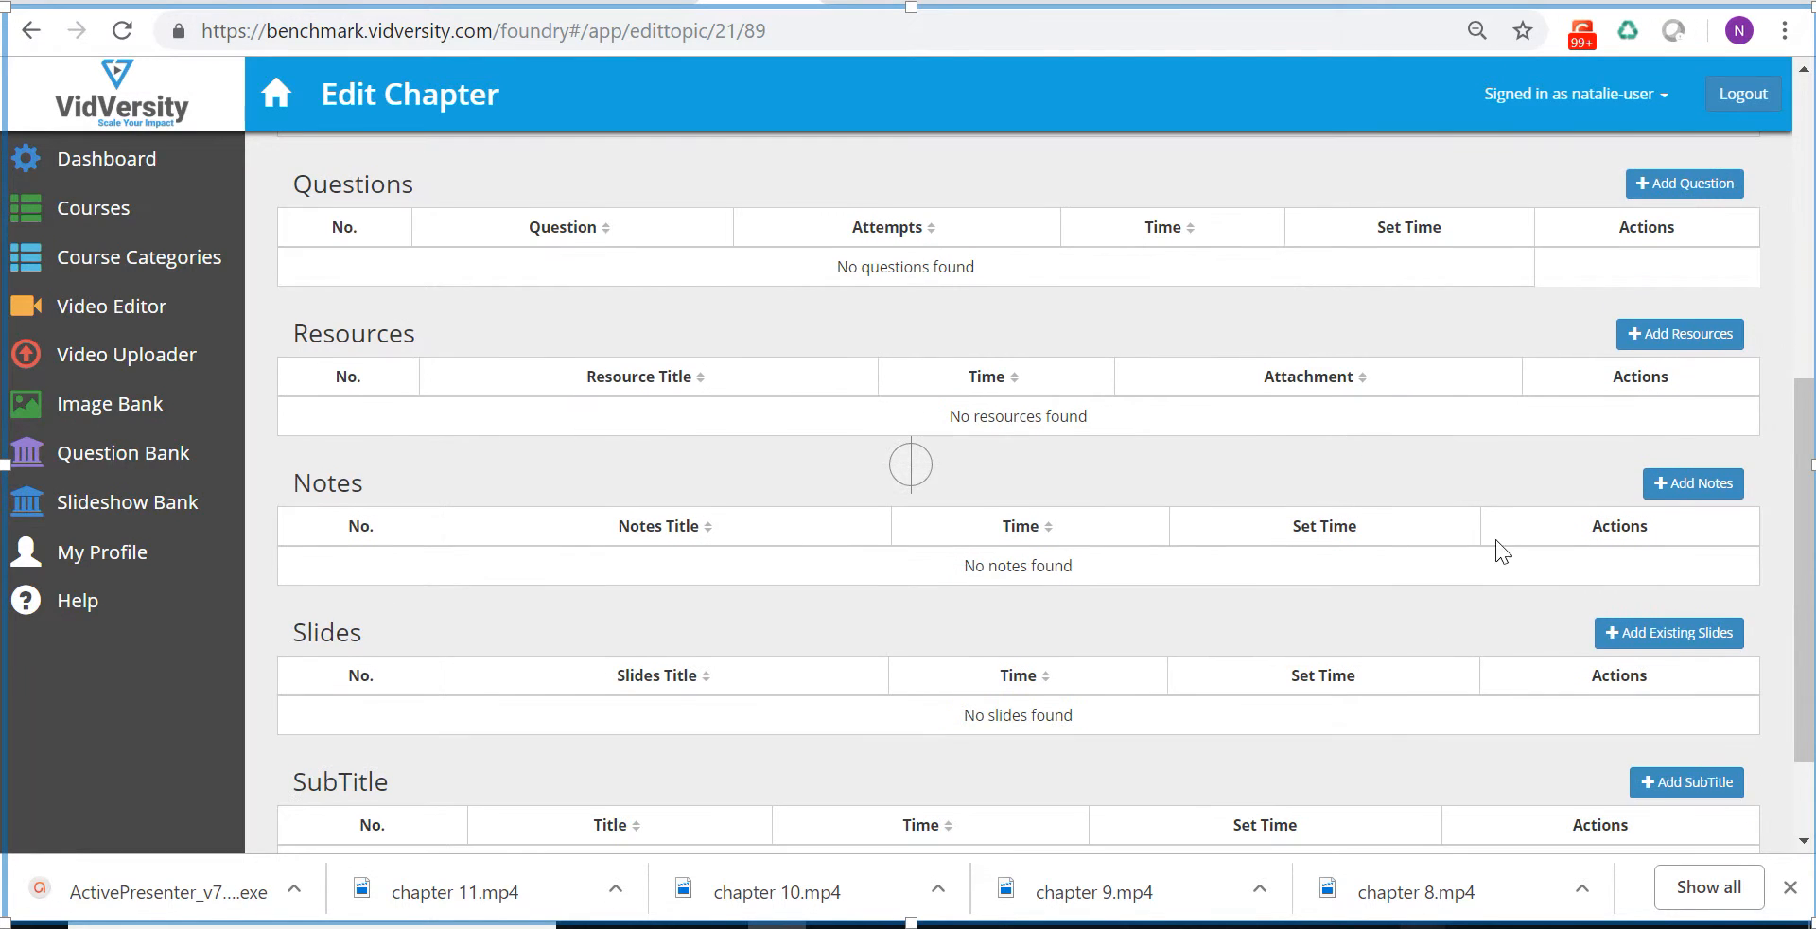
click(1637, 339)
click(873, 200)
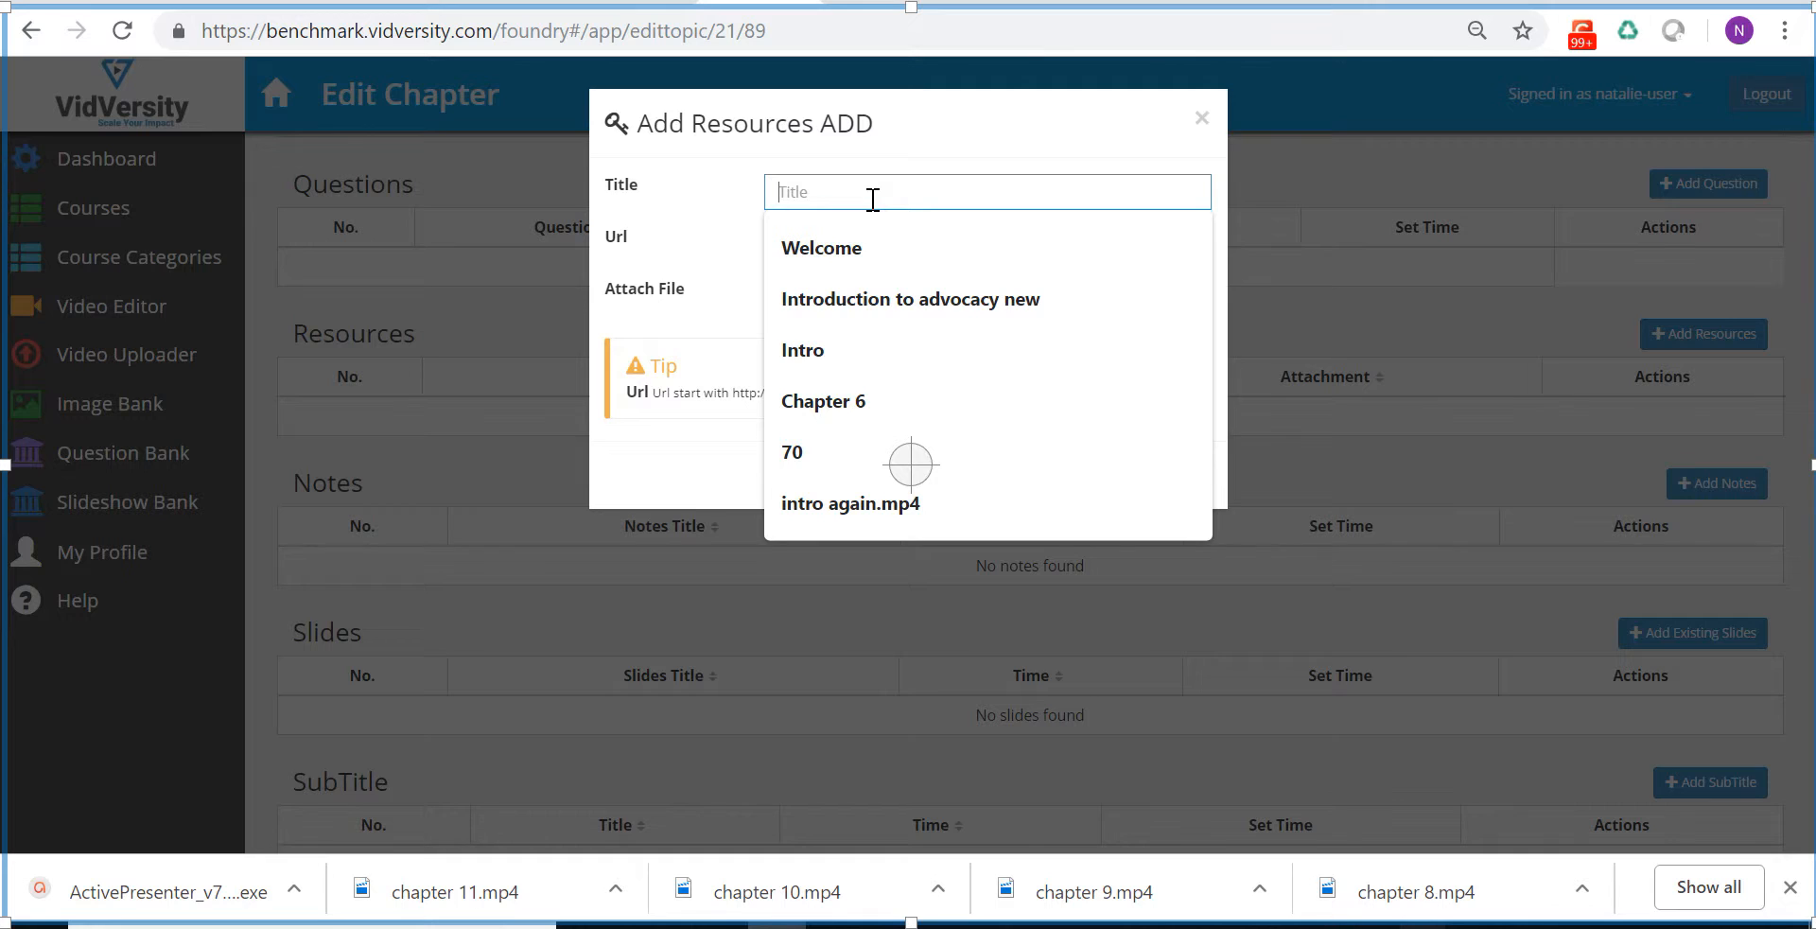
text(Click to )
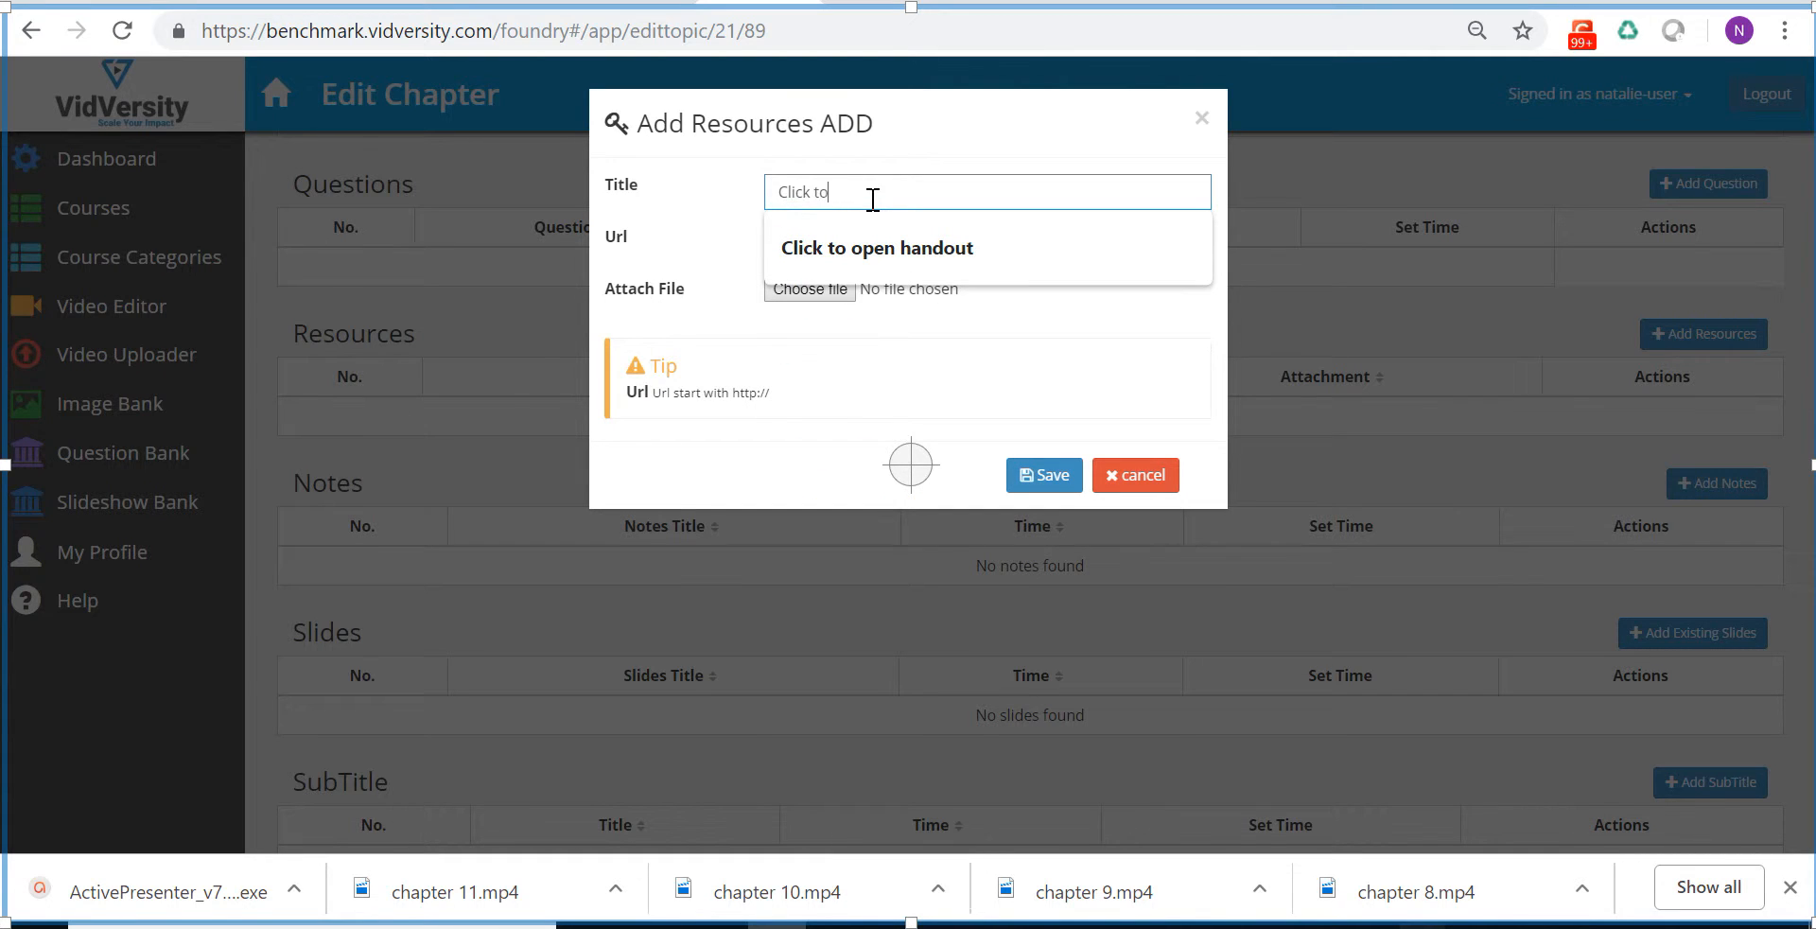
text(open handout)
click(910, 248)
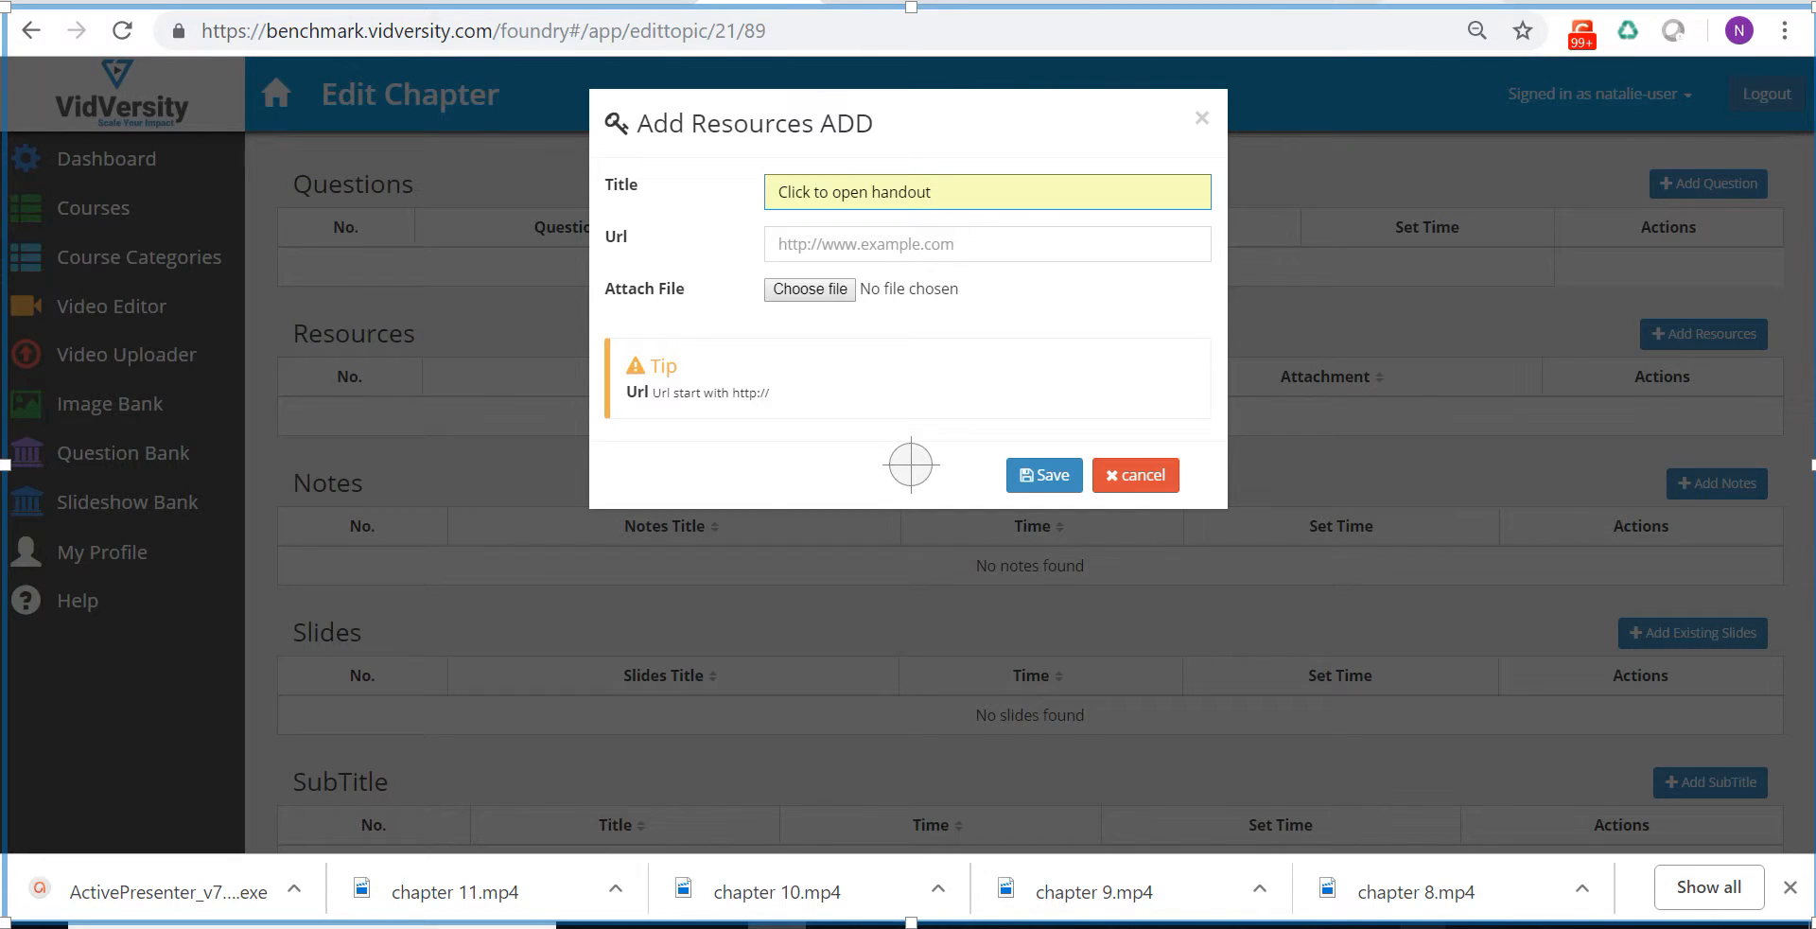
Step: Switch to the other browser page, open theage.com.au and copy its web address
click(1599, 0)
click(687, 31)
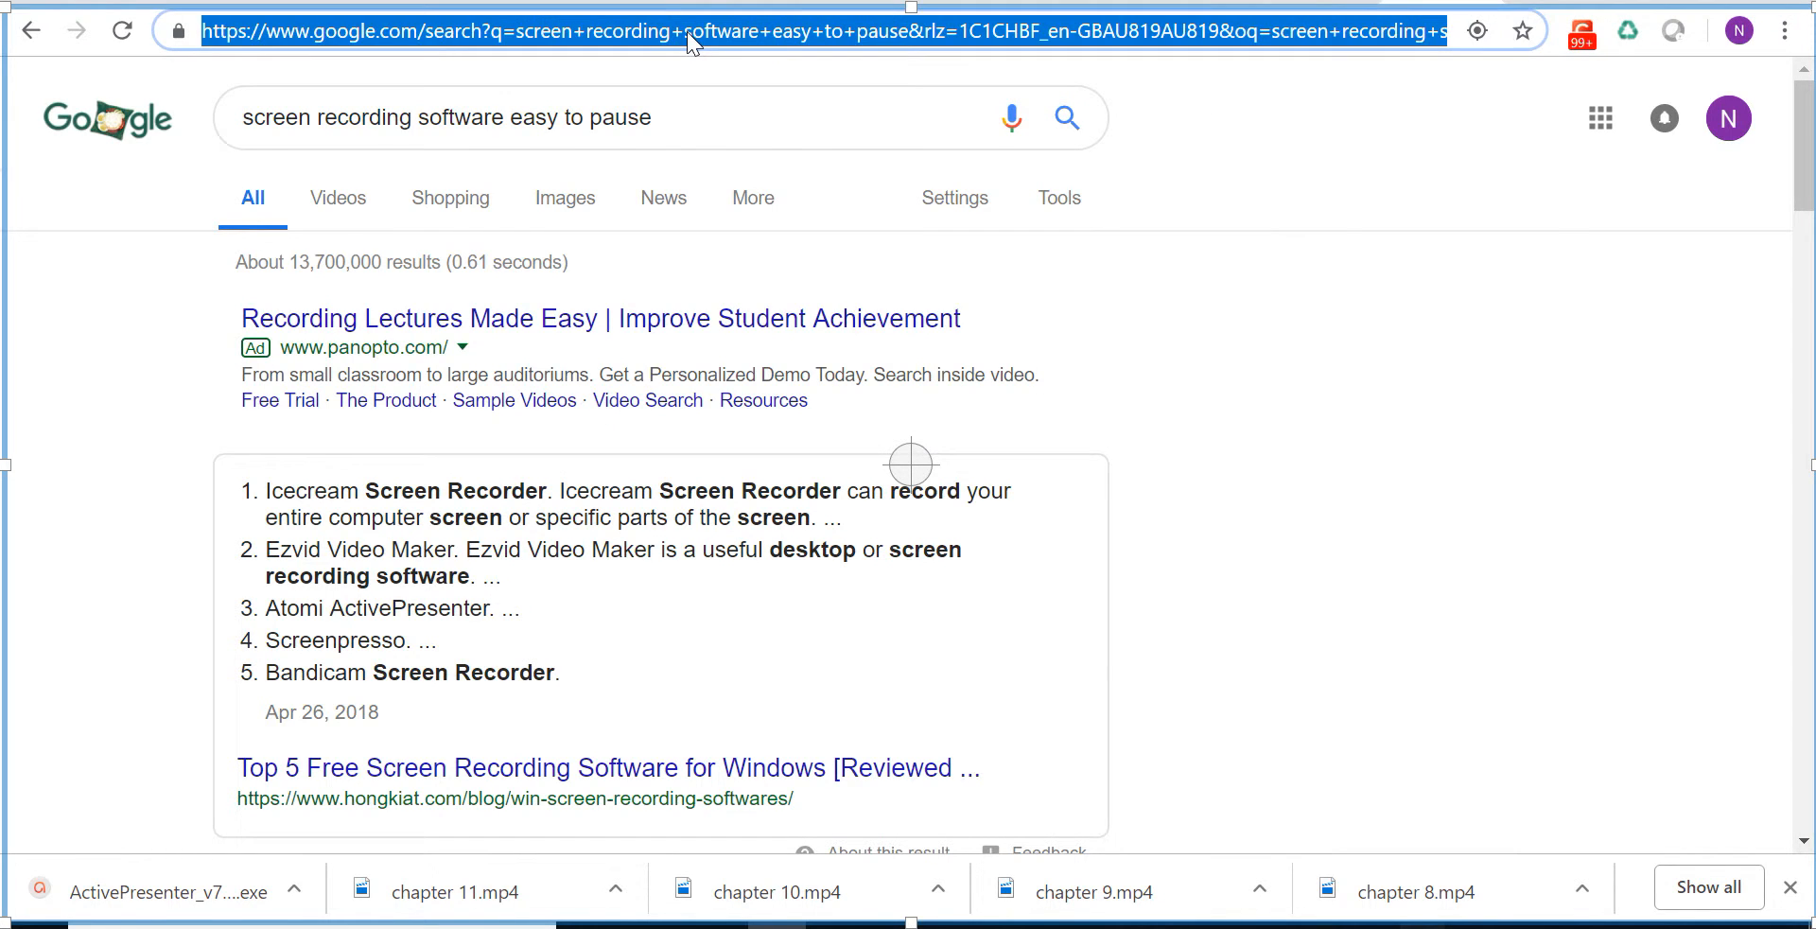
text(theage.)
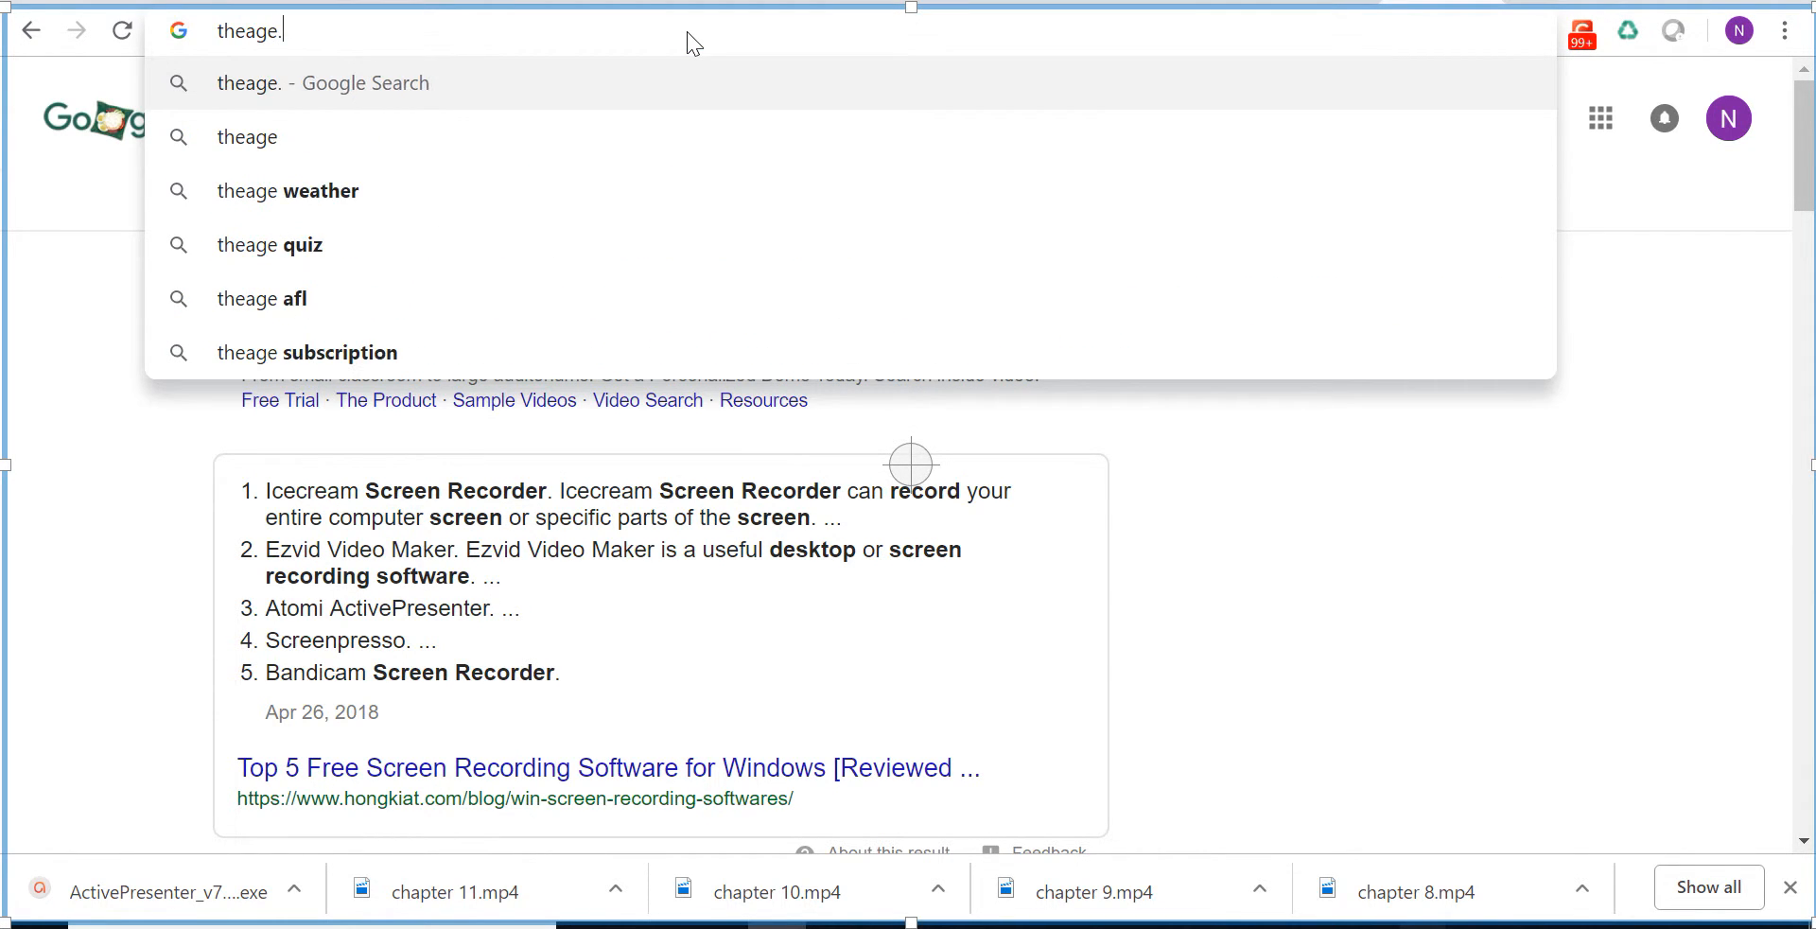
text(com.a)
key(Return)
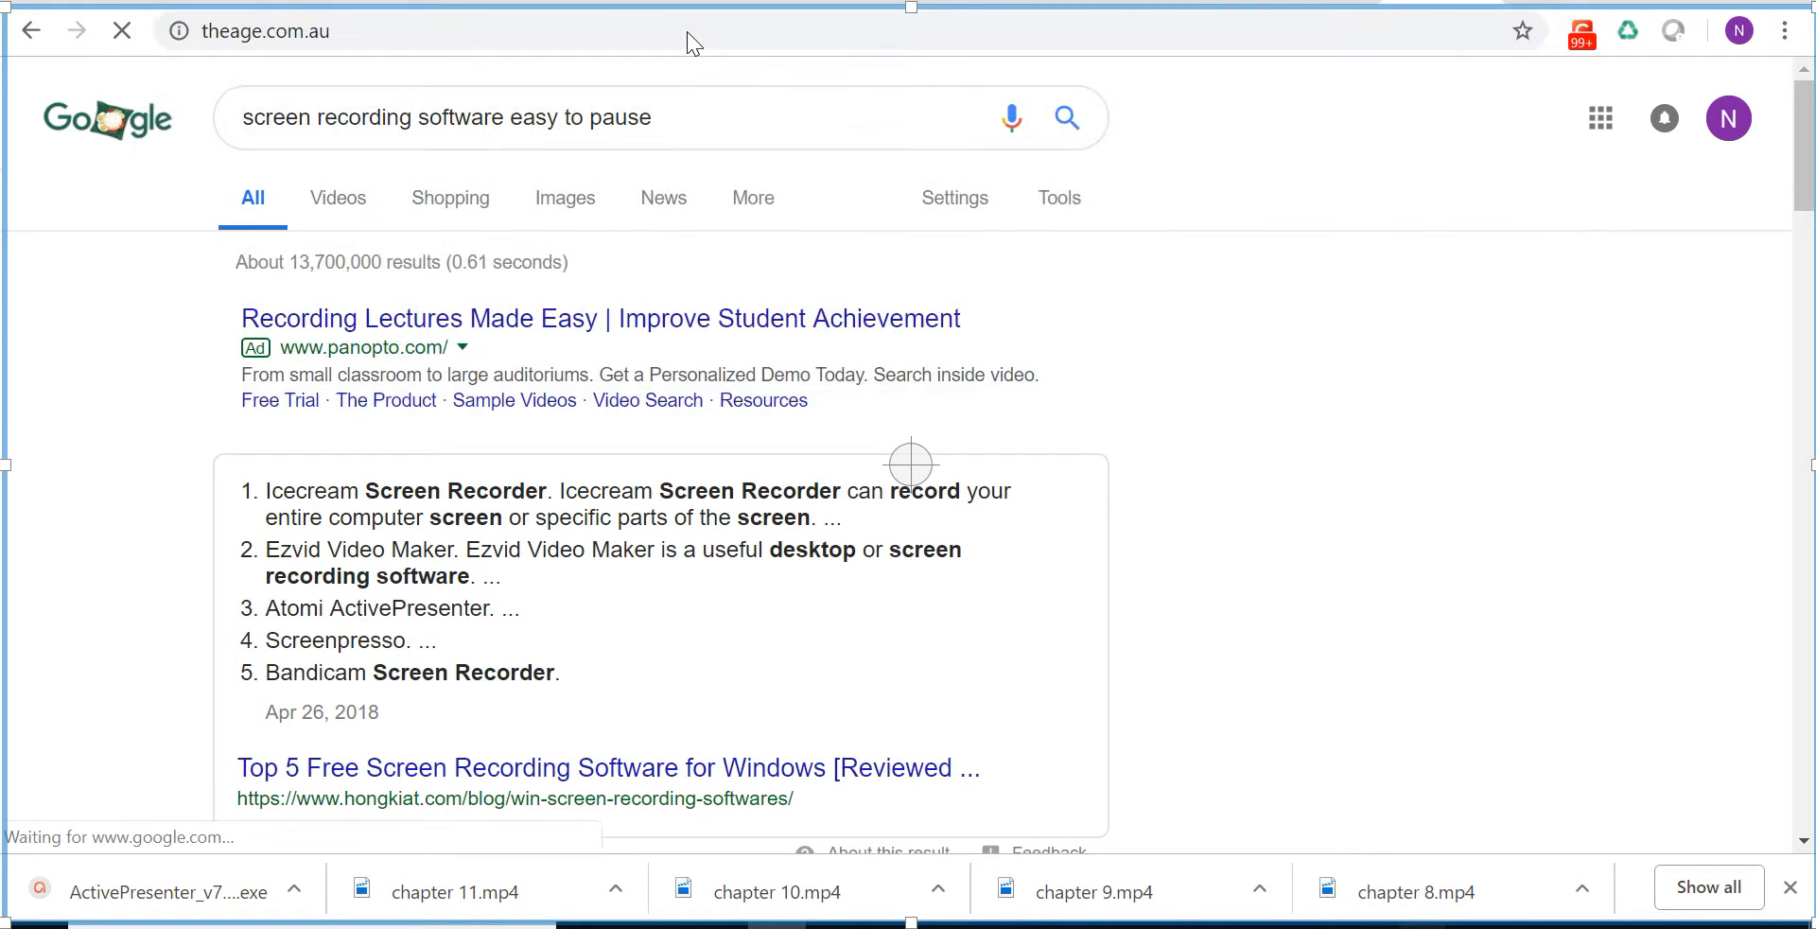
click(310, 31)
key(ctrl+a)
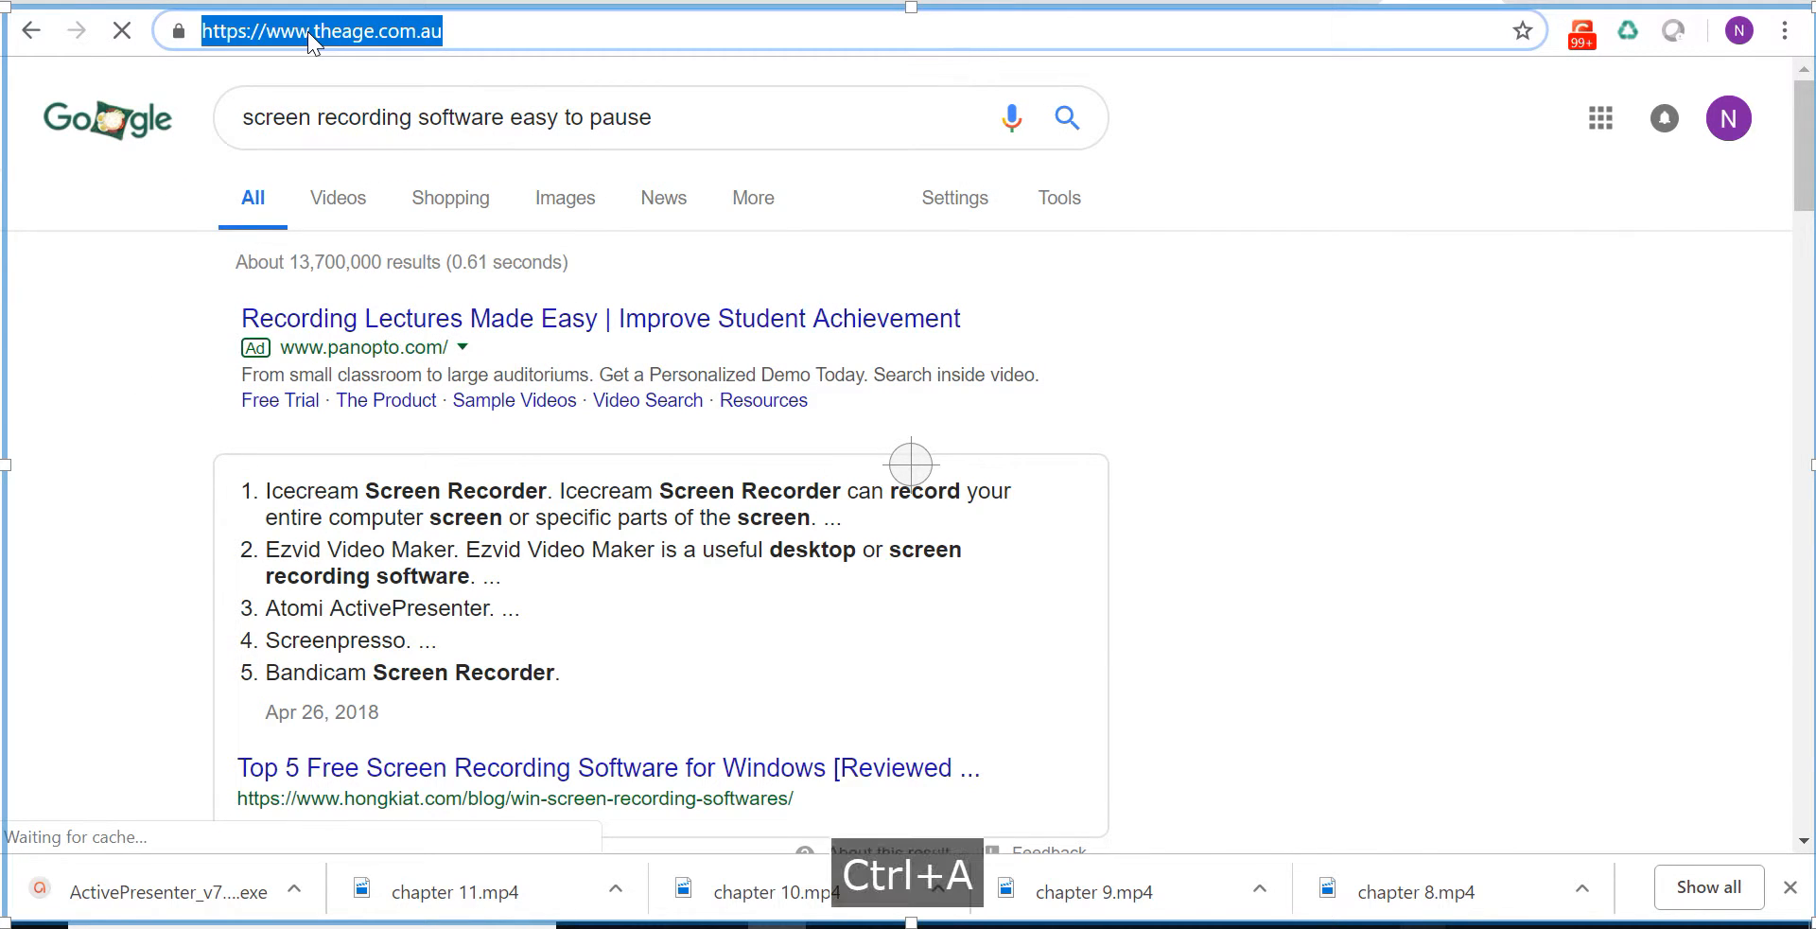
key(ctrl+c)
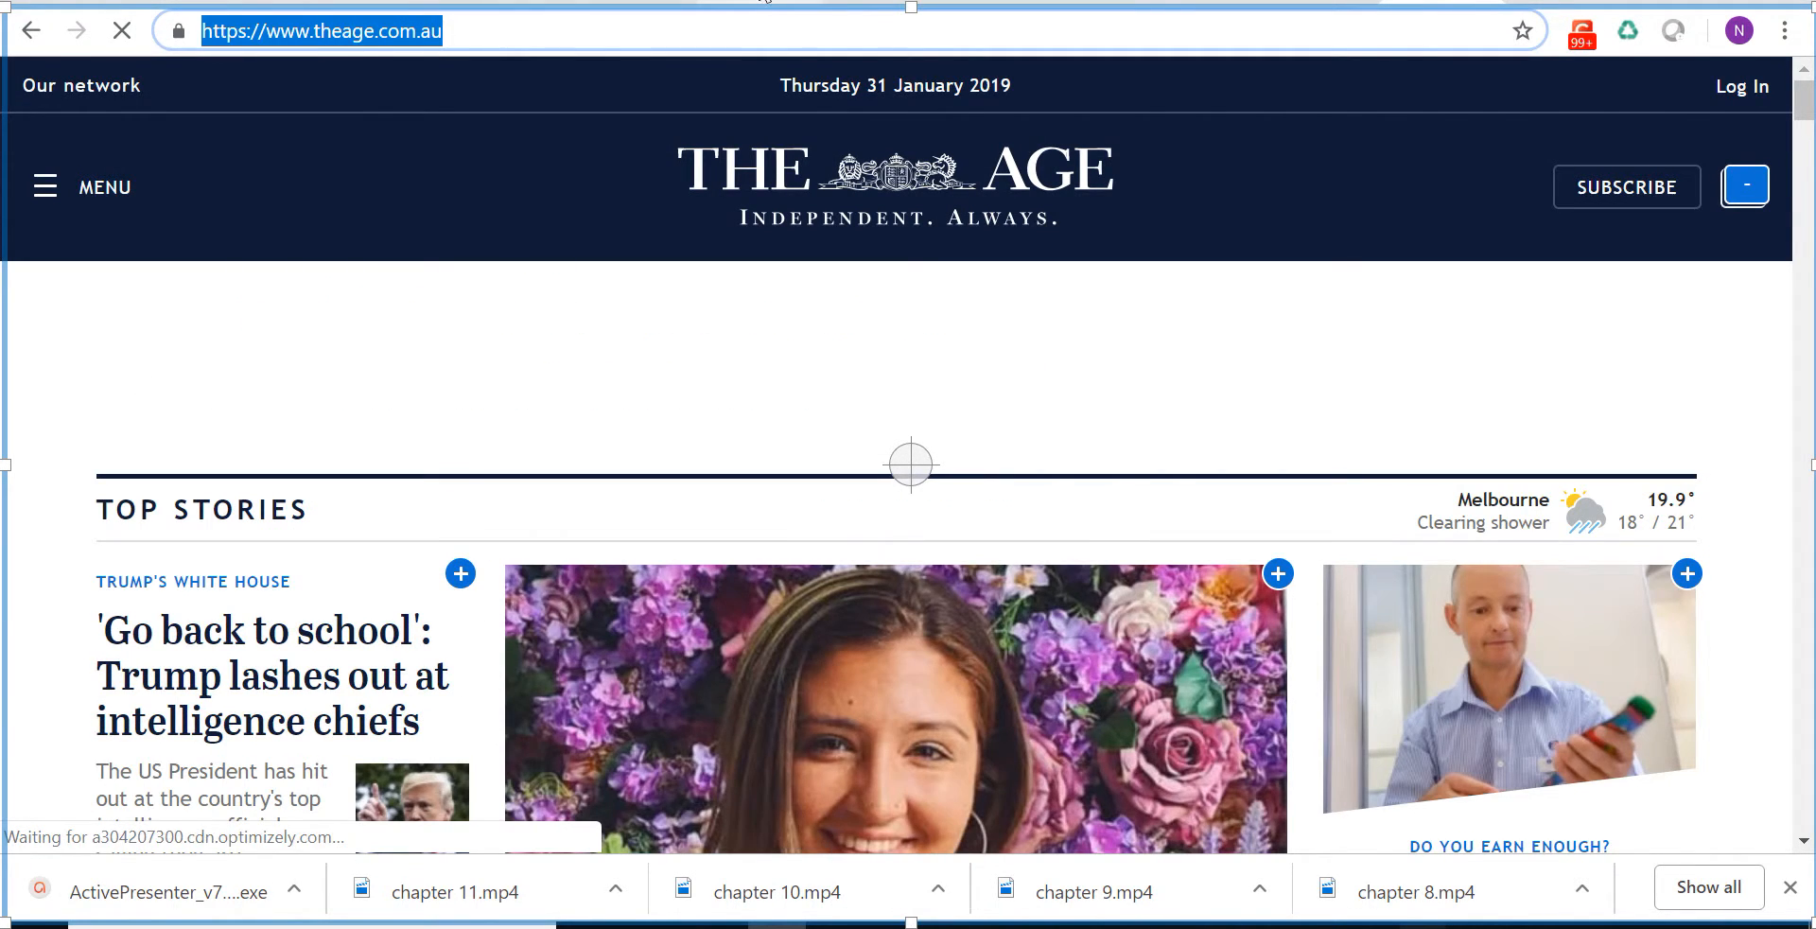
click(762, 3)
click(822, 233)
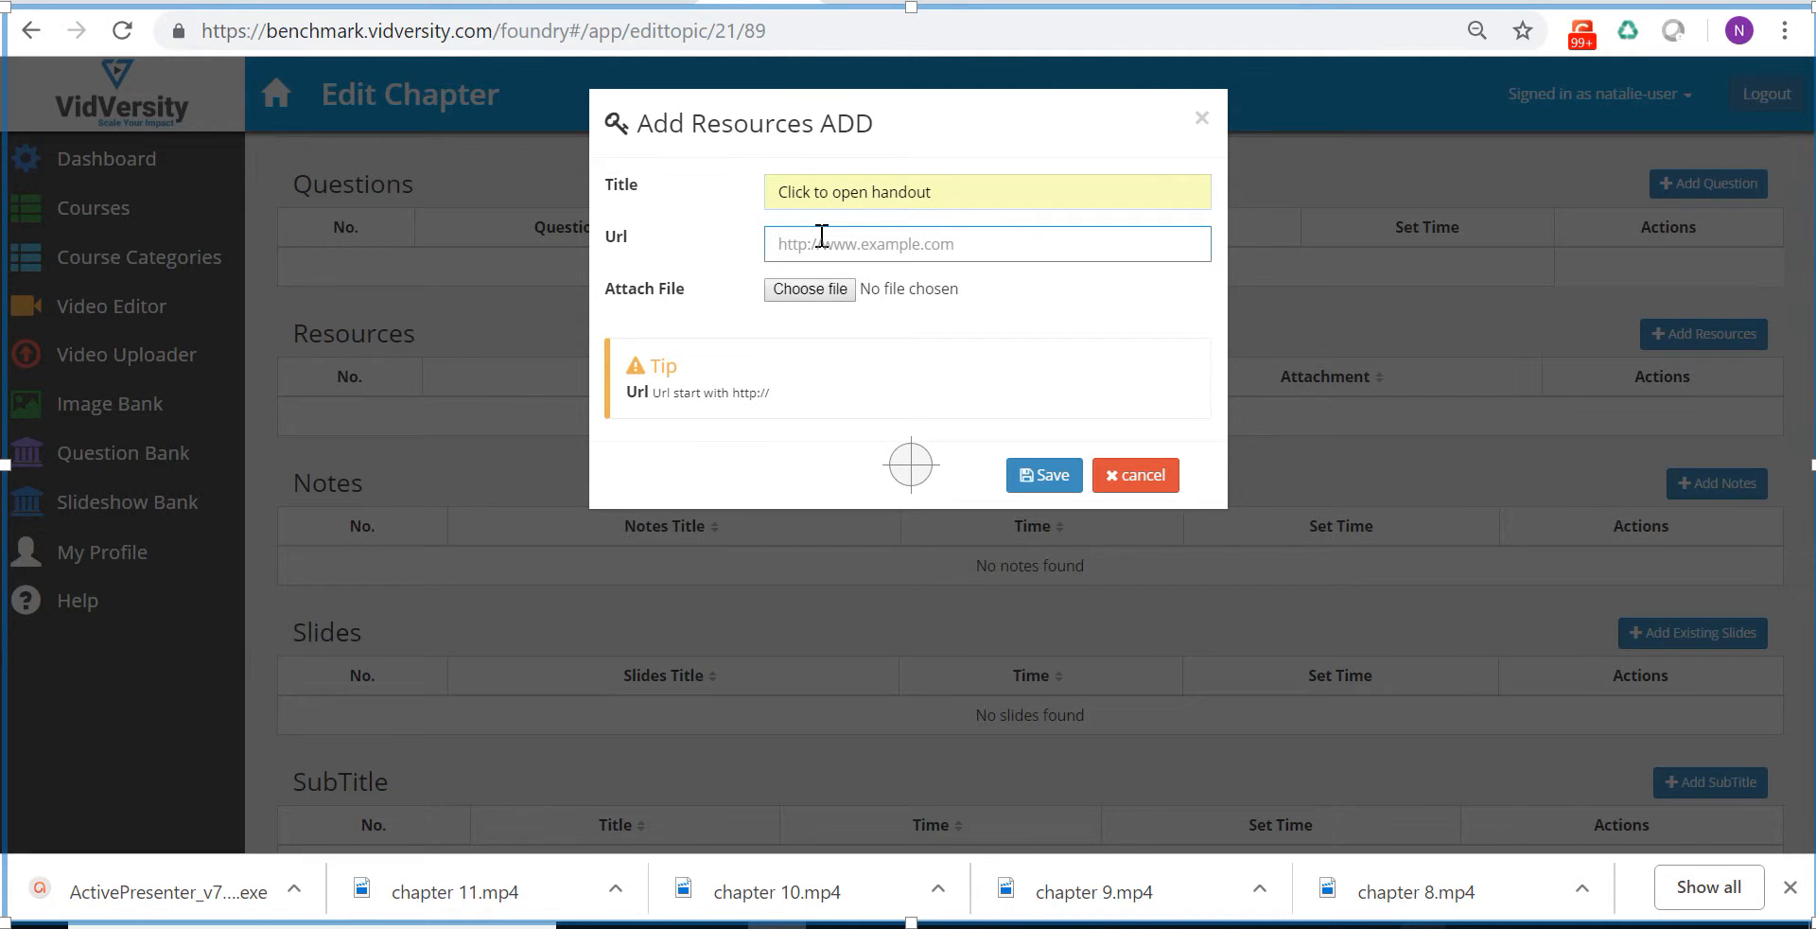
key(ctrl+v)
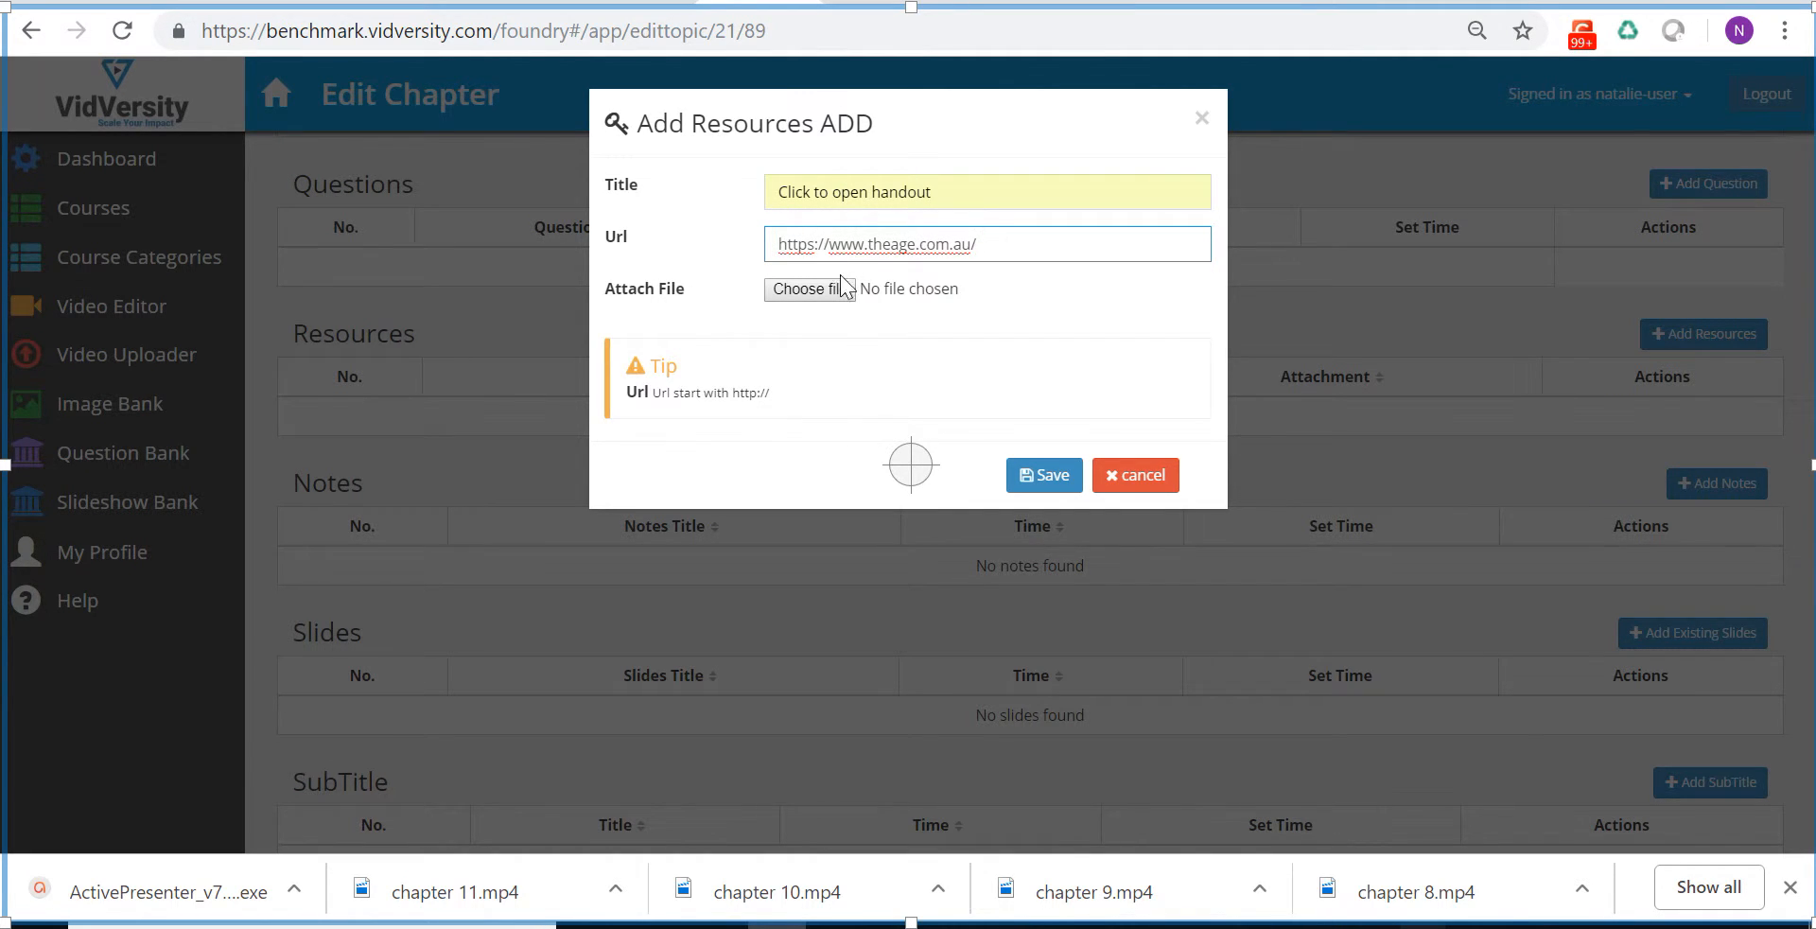
click(1045, 473)
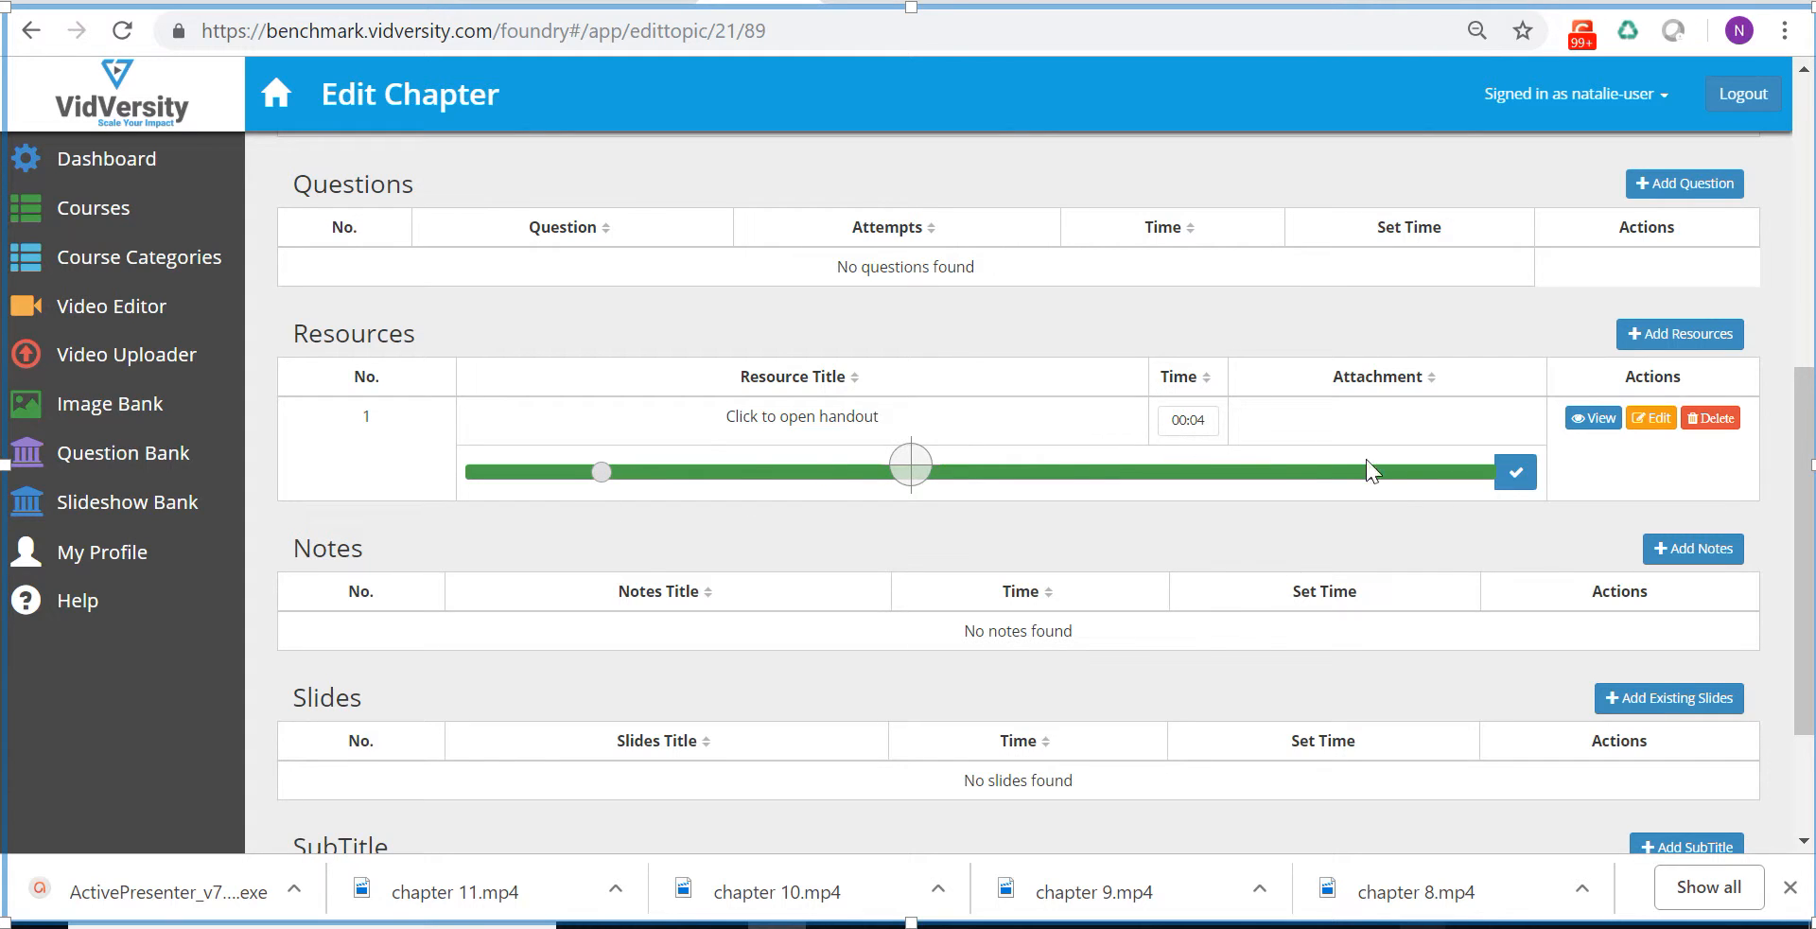
click(1519, 480)
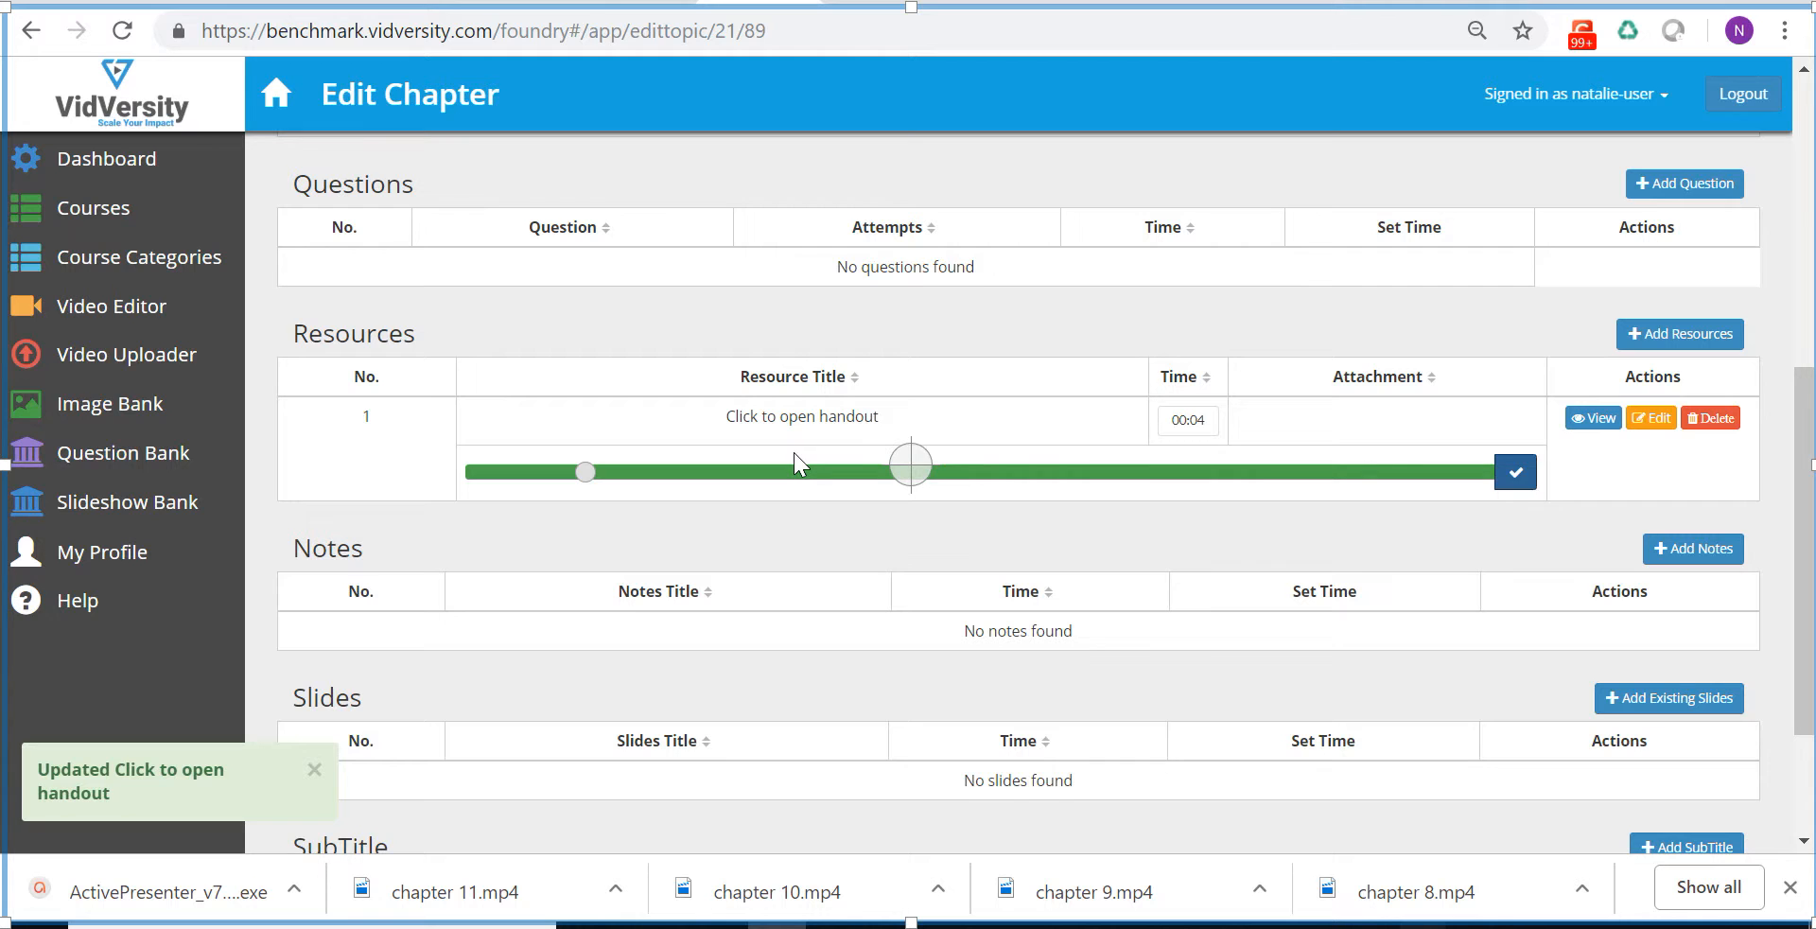
Step: Add a note titled "Summary" with the text "This is a place for takeaways", and set its time to 00:09
click(1679, 546)
click(781, 188)
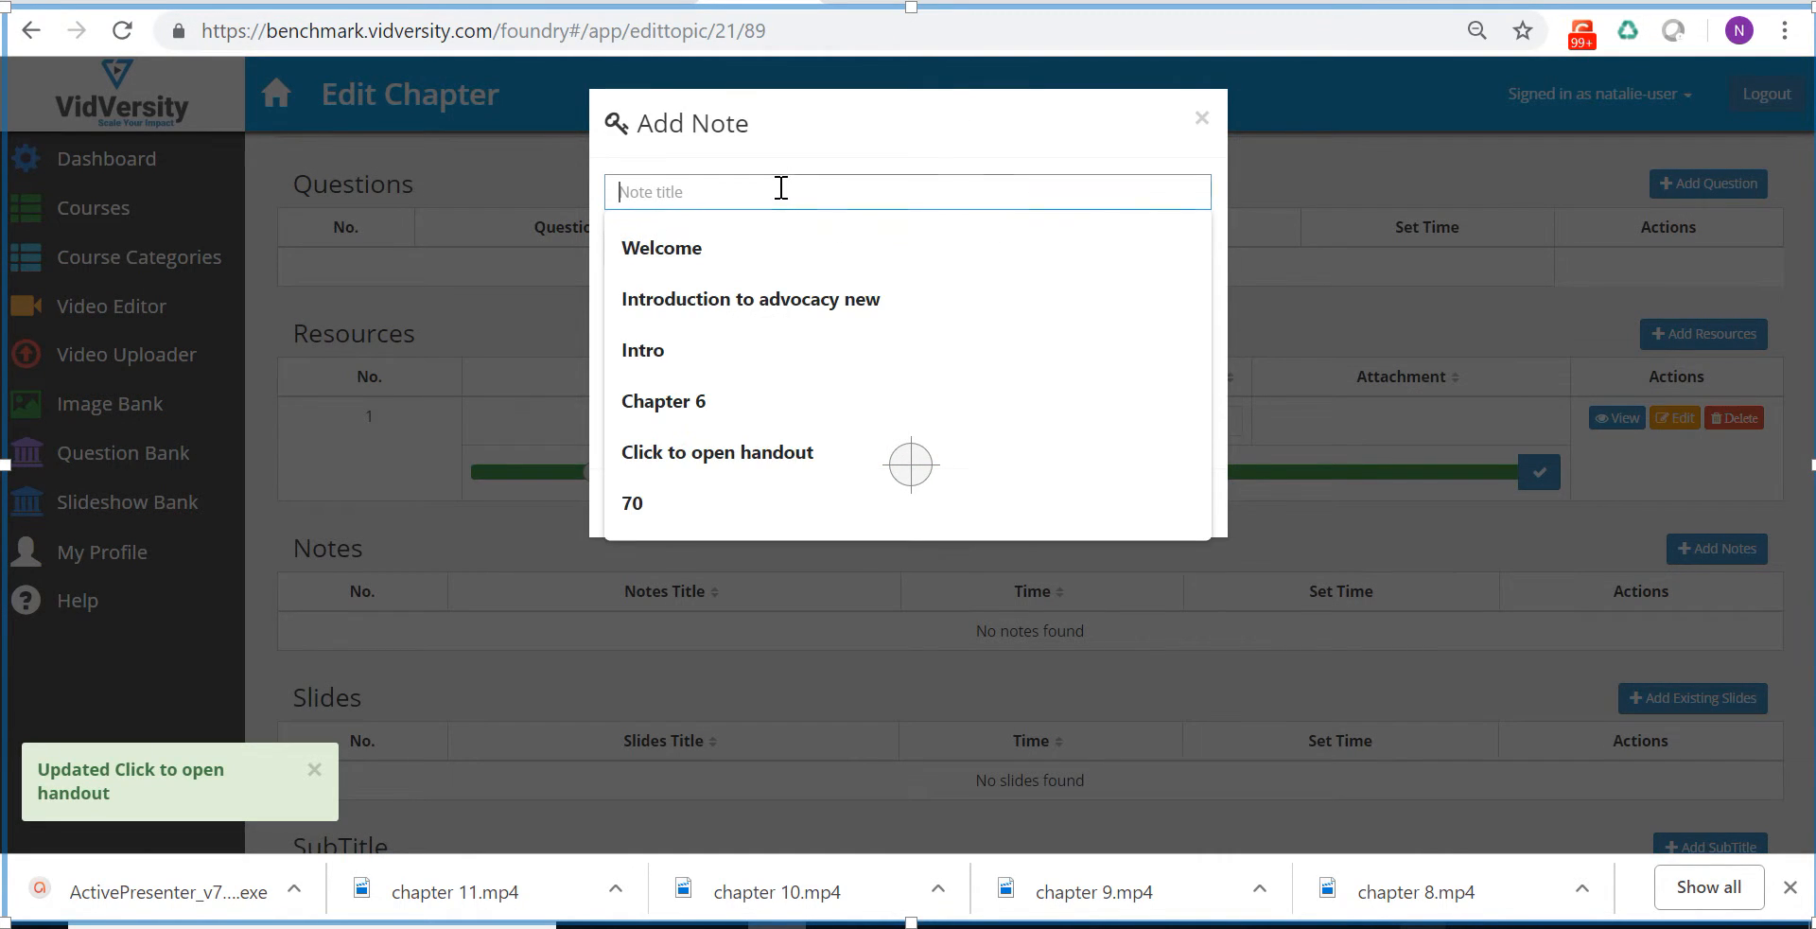
text(Summary)
key(Tab)
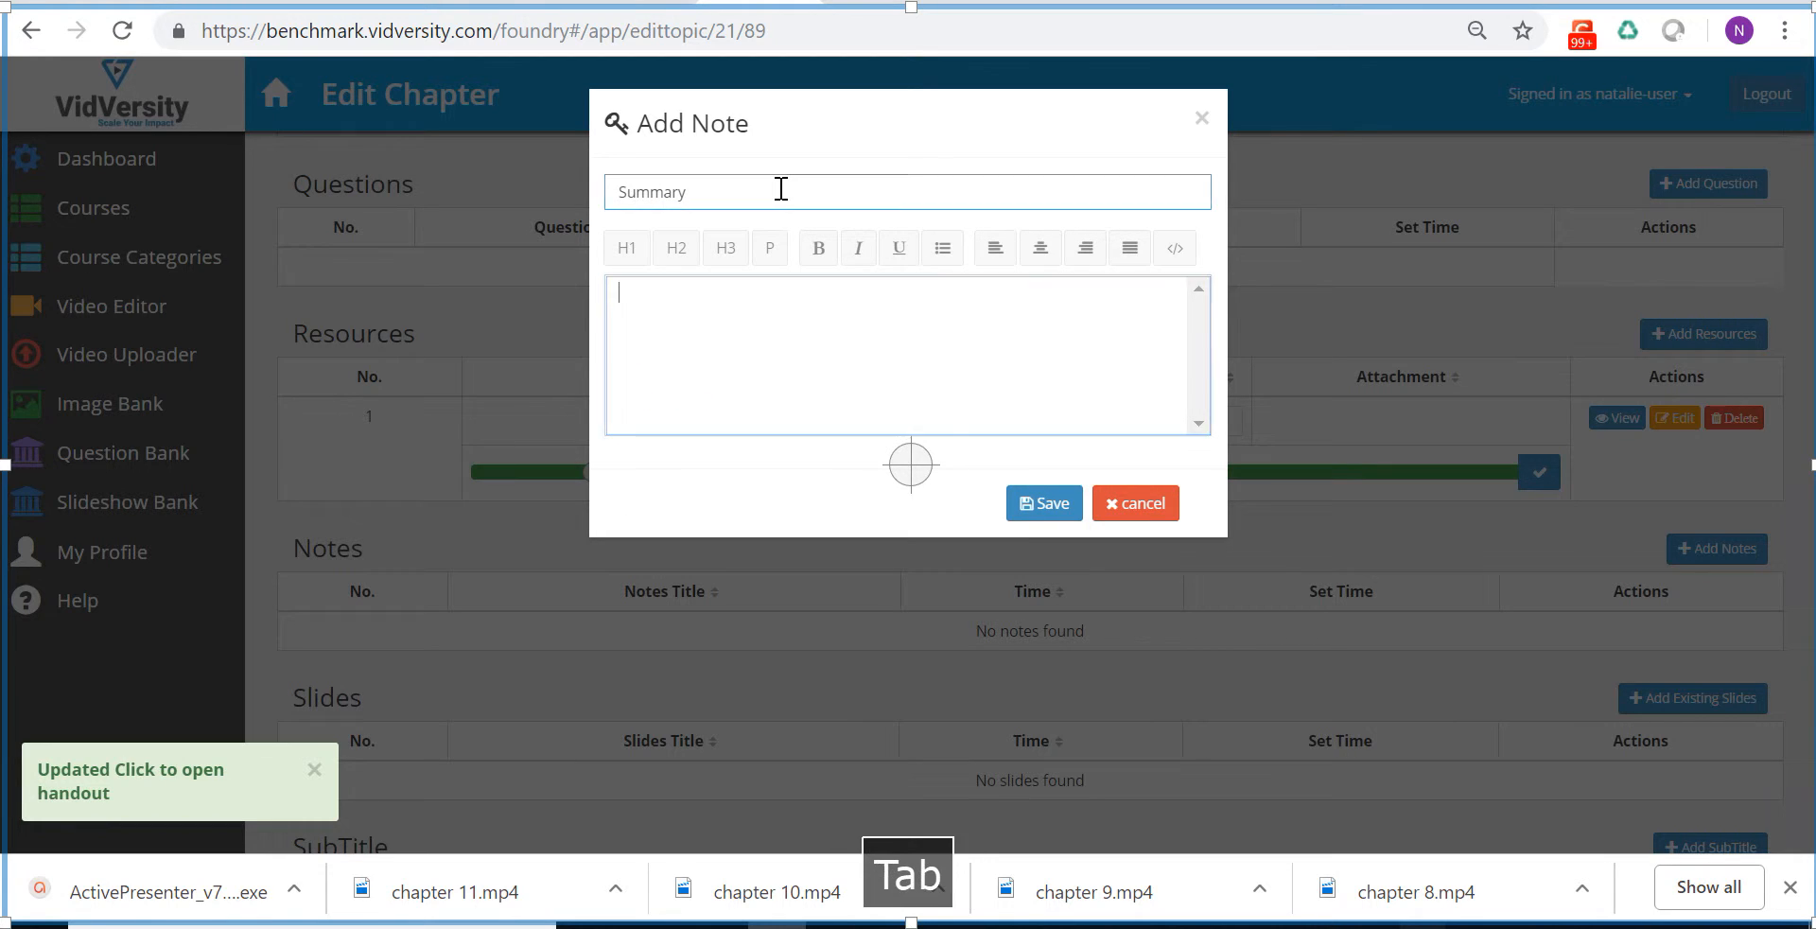
text(This is greta)
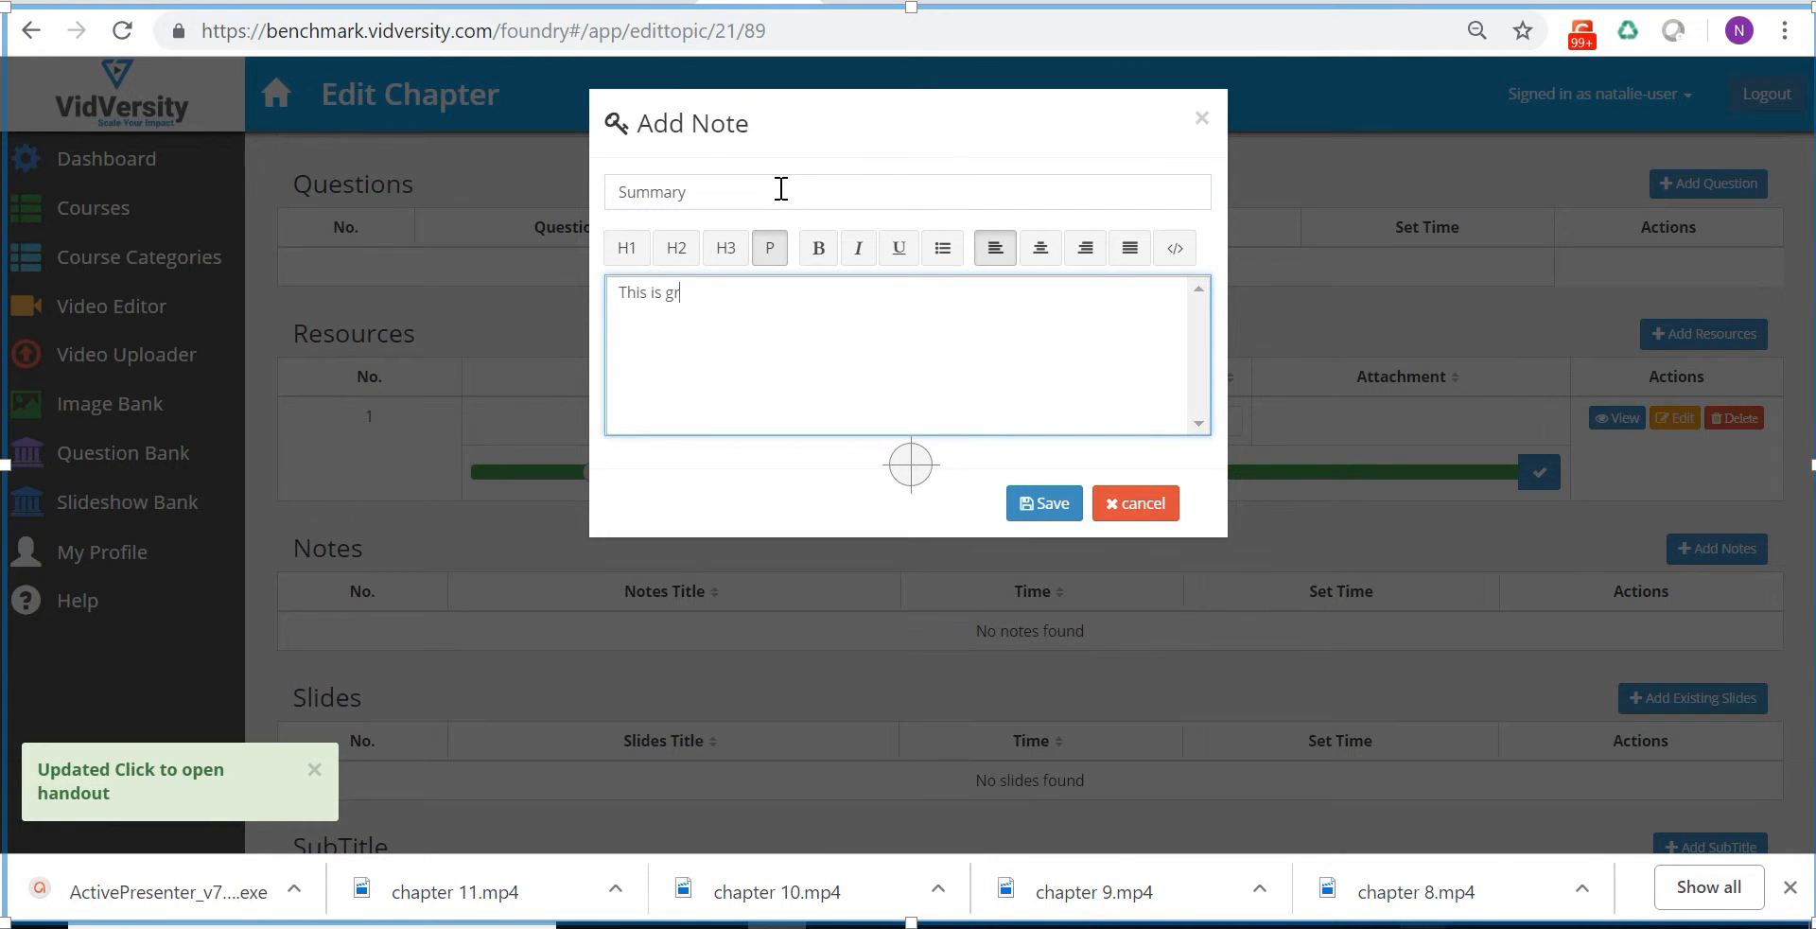
key(BackSpace)
key(BackSpace)
text(a place for takeawasys)
click(1030, 503)
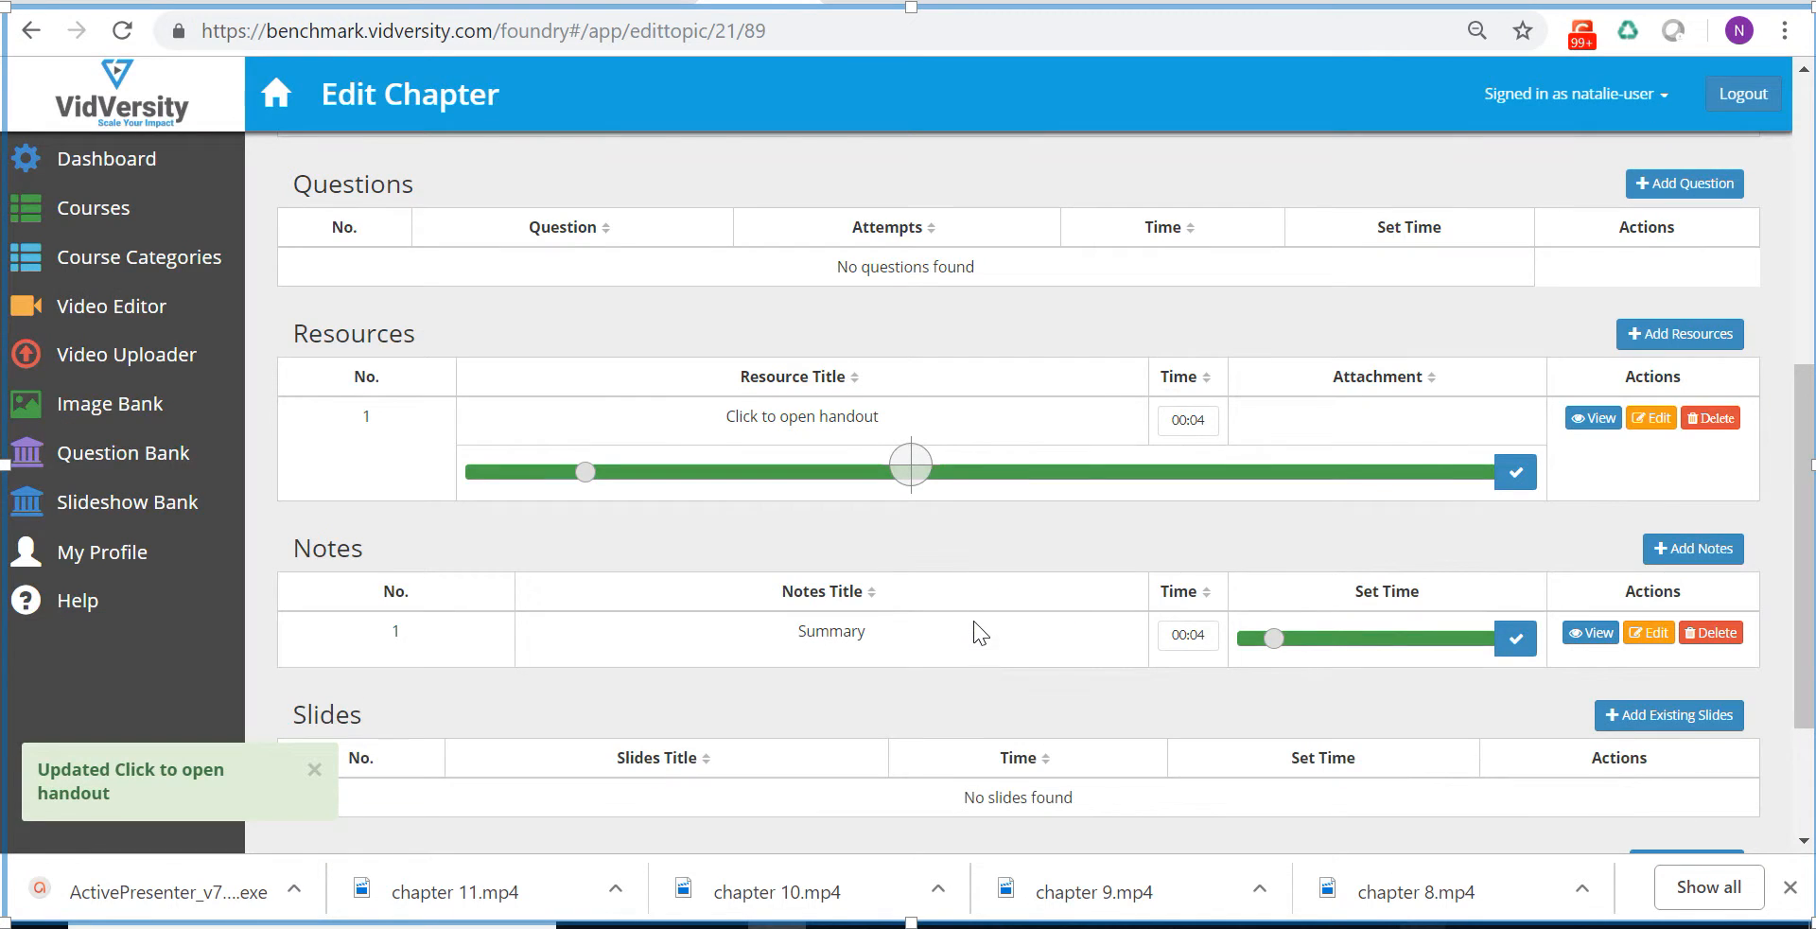
drag(1275, 645, 1308, 644)
click(1506, 645)
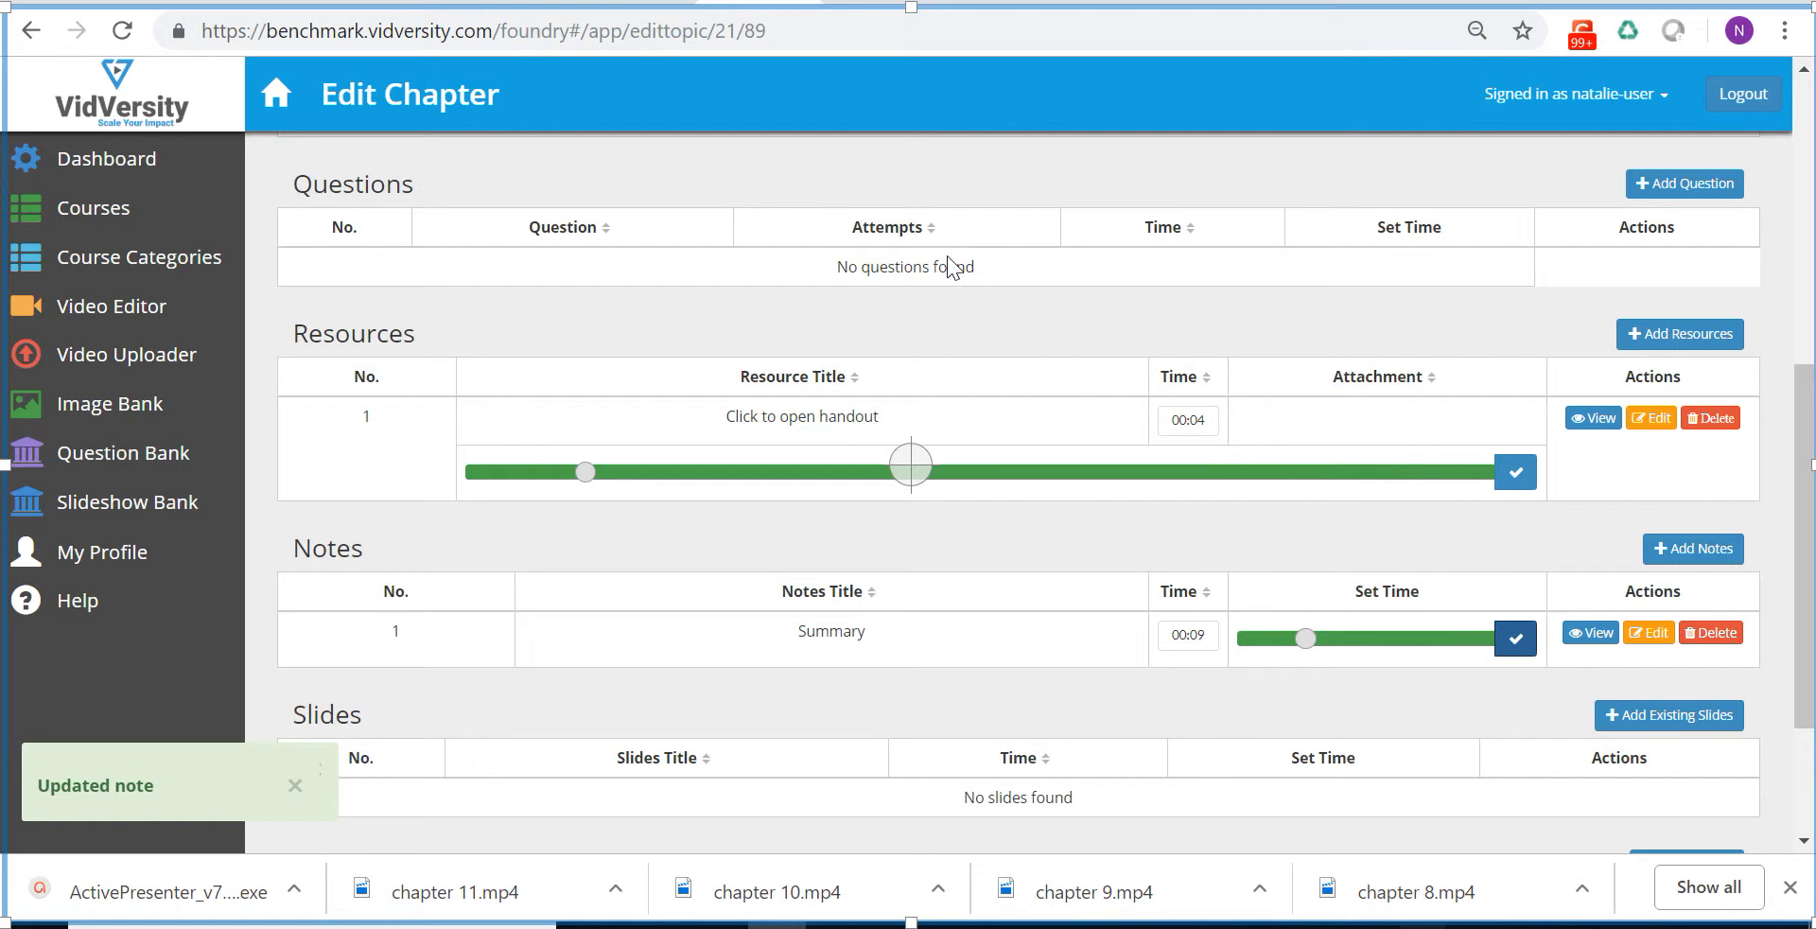
Step: Add the existing slideshow "Banking Royal Commission" from the Royal Commission category to the chapter's slides
scroll(1082, 367, down, 3)
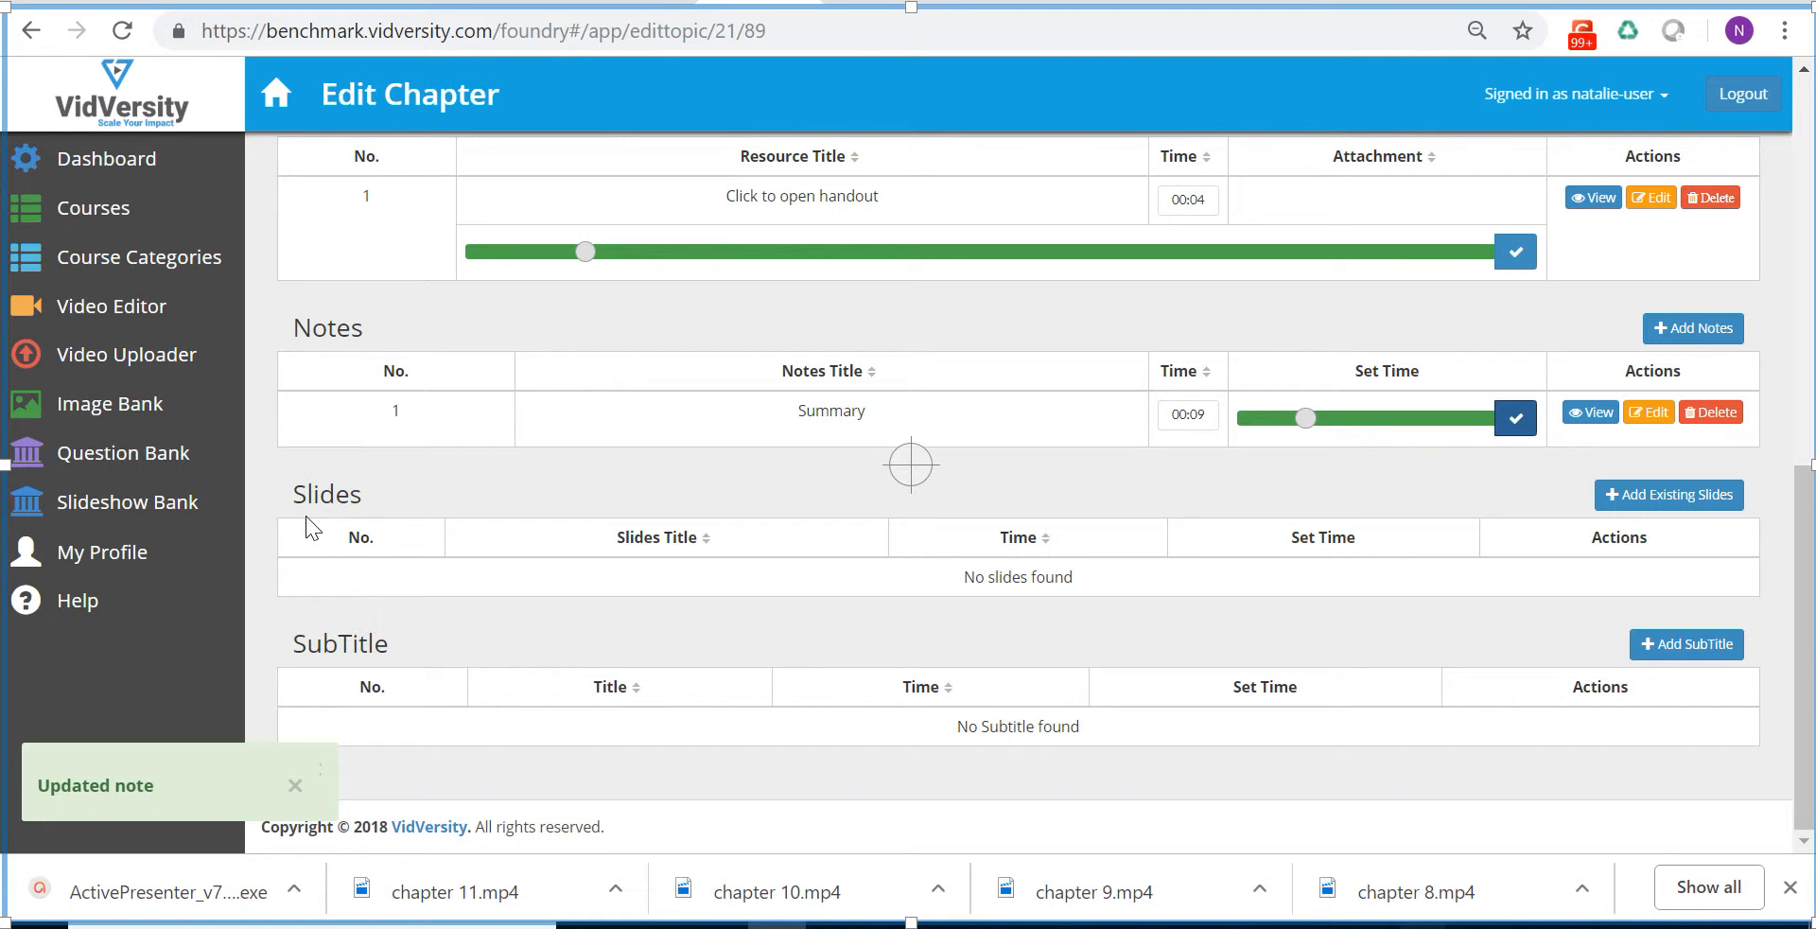
click(1706, 495)
click(861, 194)
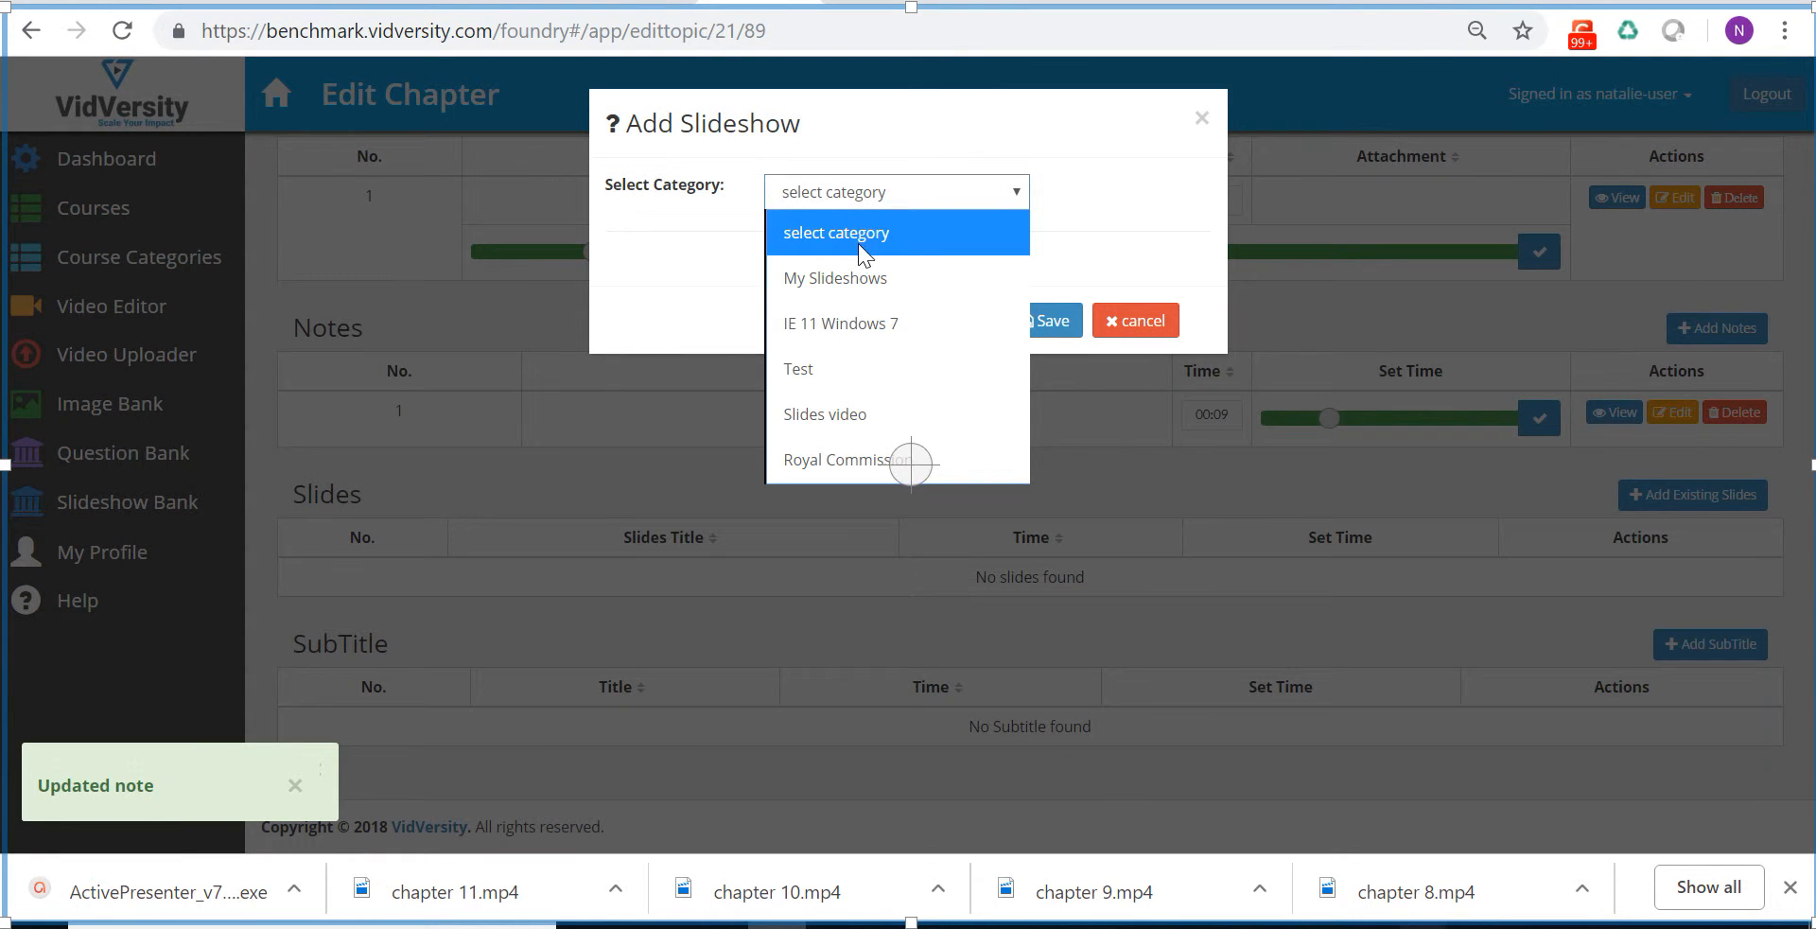
click(853, 452)
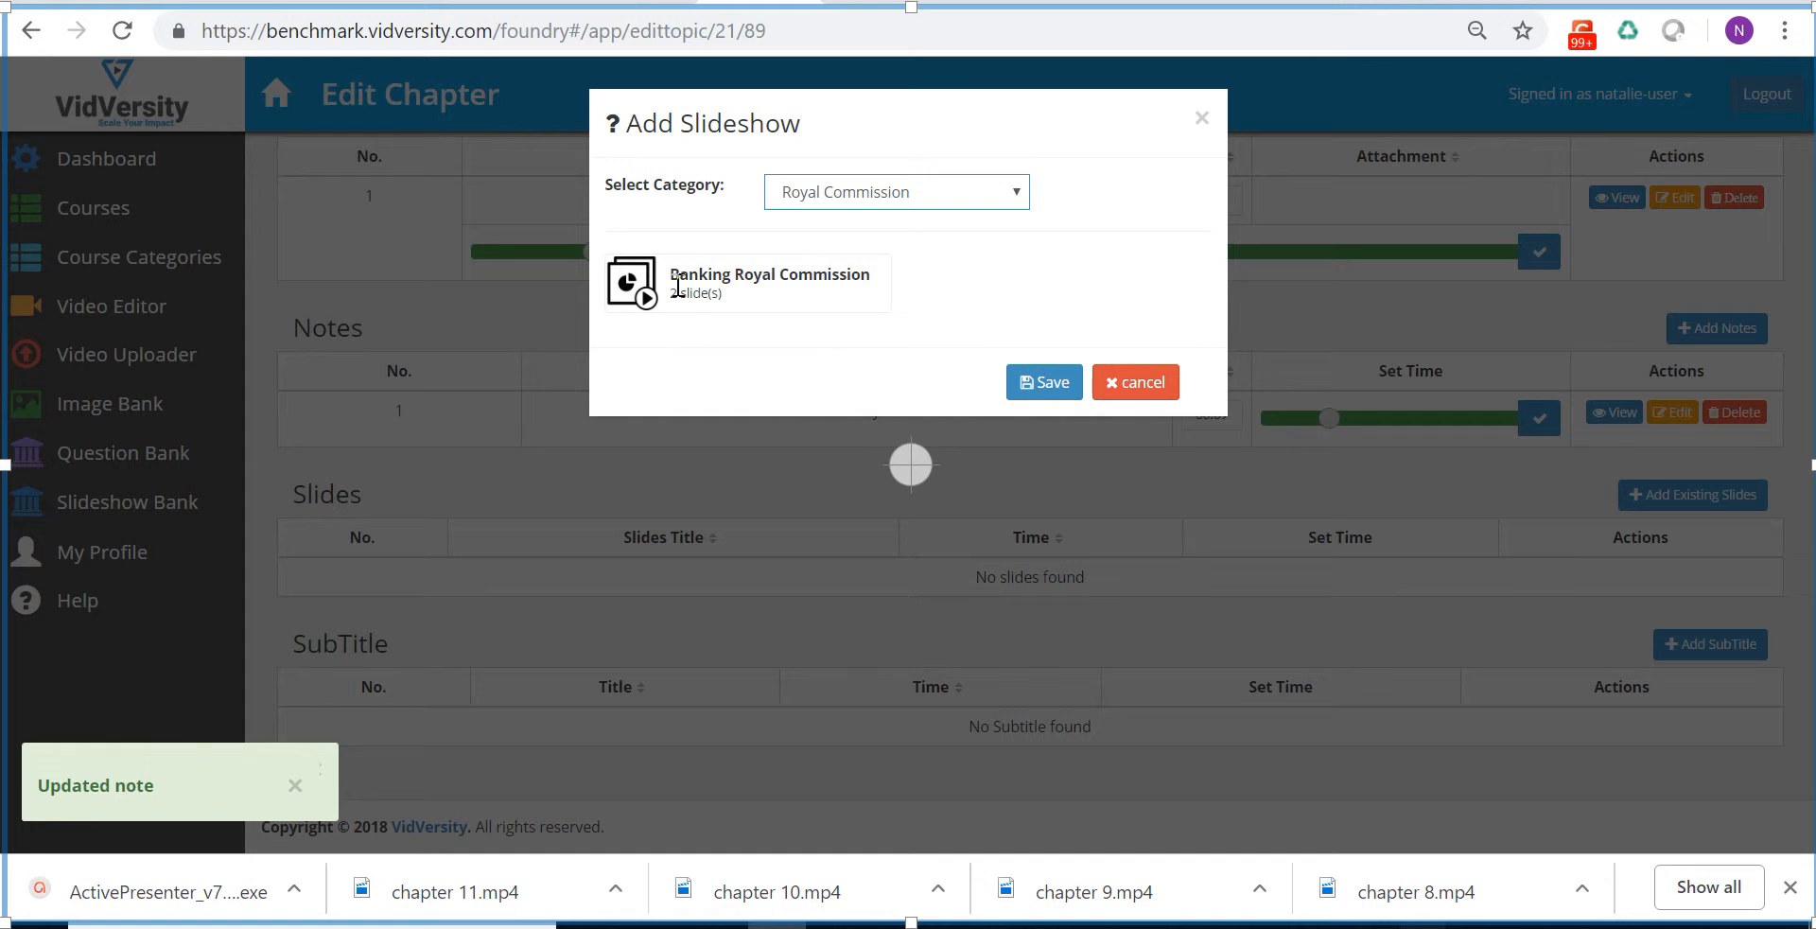
drag(677, 282, 674, 282)
click(1050, 388)
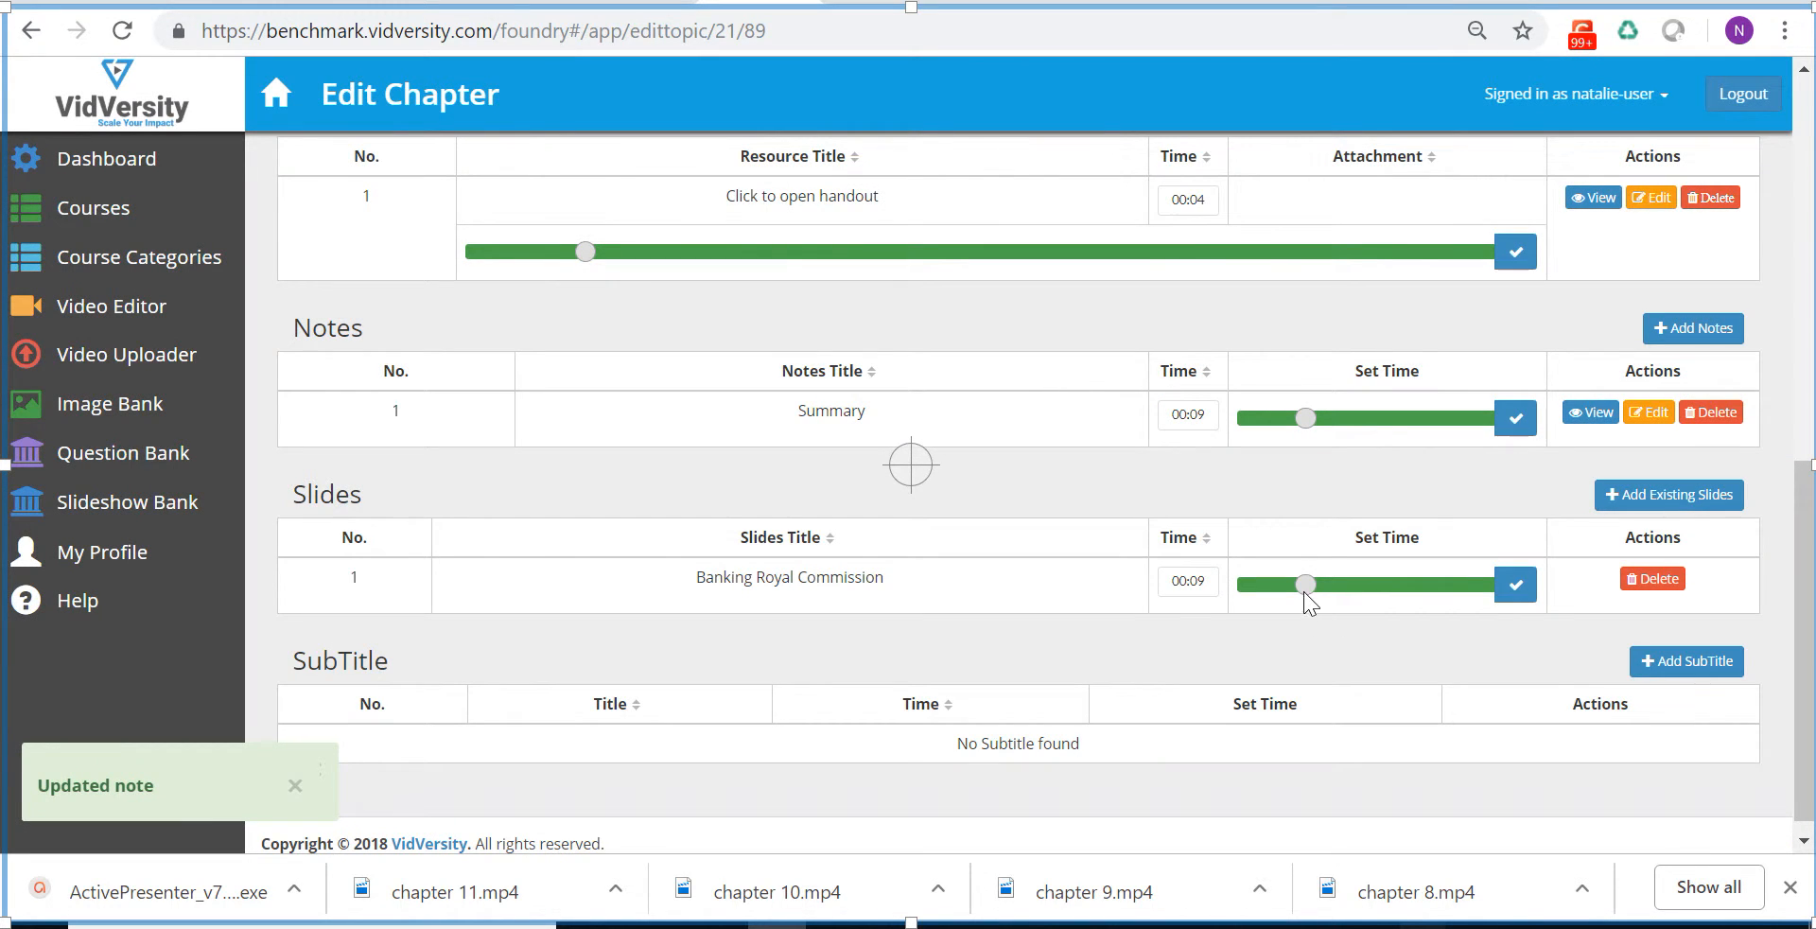
Step: Set the Banking Royal Commission slides' time to 00:00 and save it
click(1512, 592)
scroll(1353, 534, down, 1)
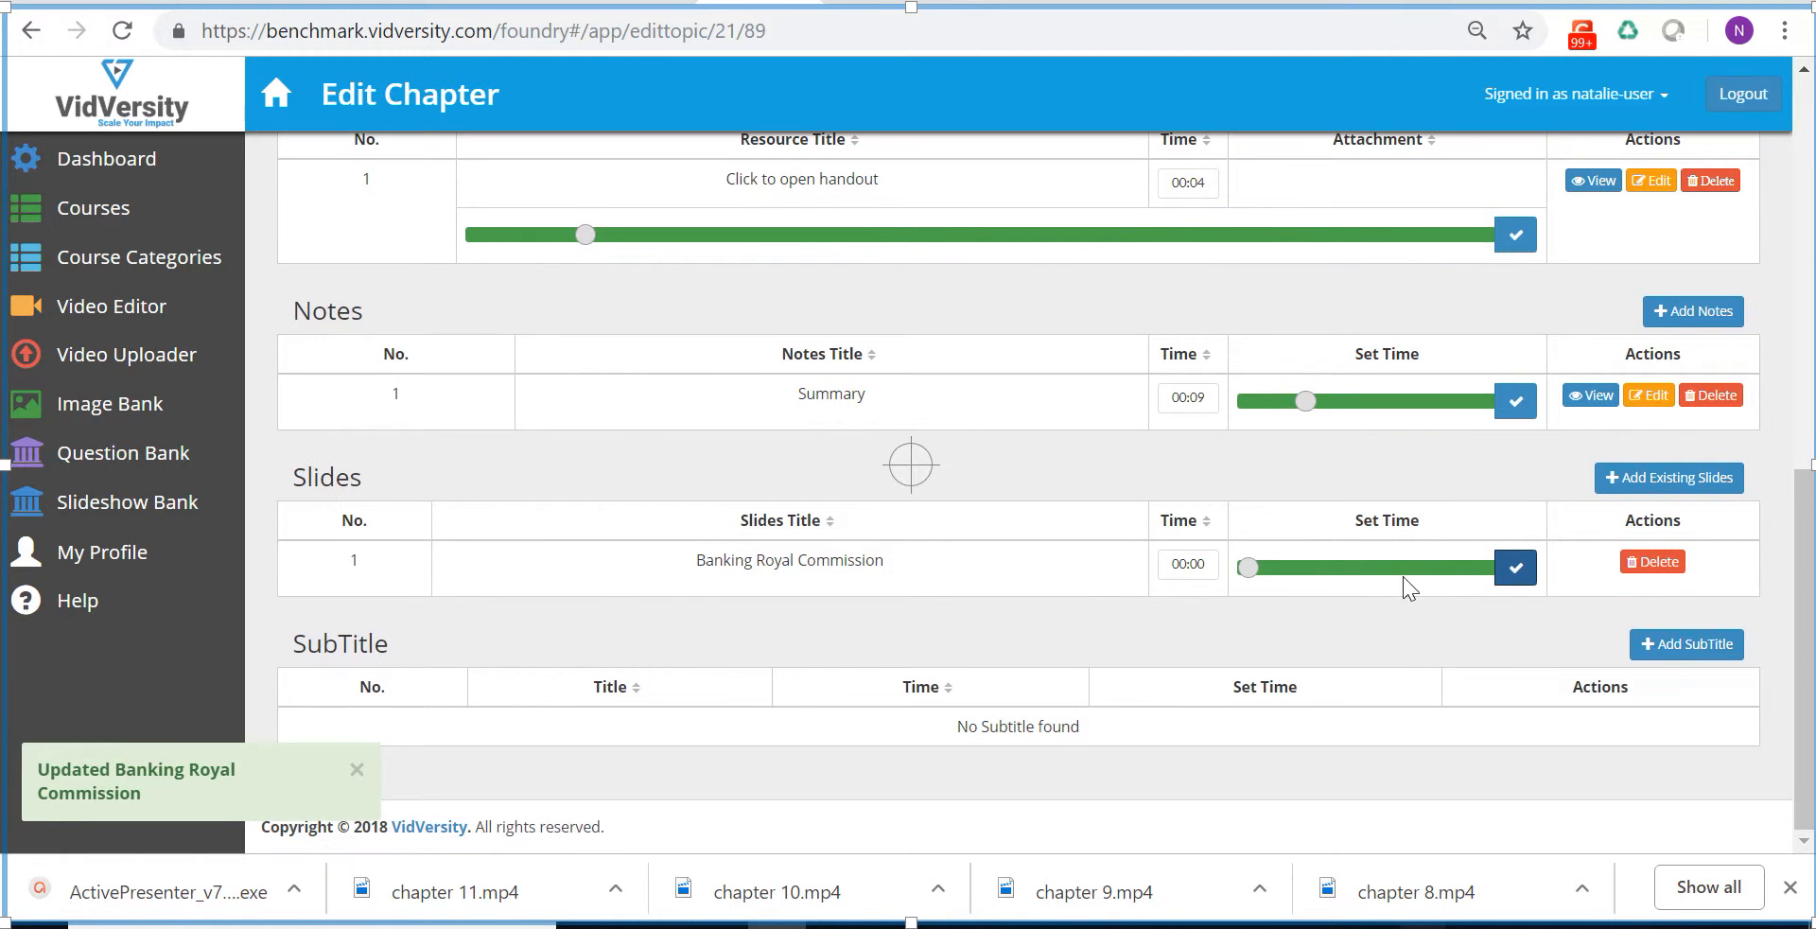
Step: Add a subtitle with a person's first name as title and "Bank" as sub-title text, and set its time to 00:02
click(1670, 643)
click(819, 195)
text(Sarah)
key(Tab)
text(Bank)
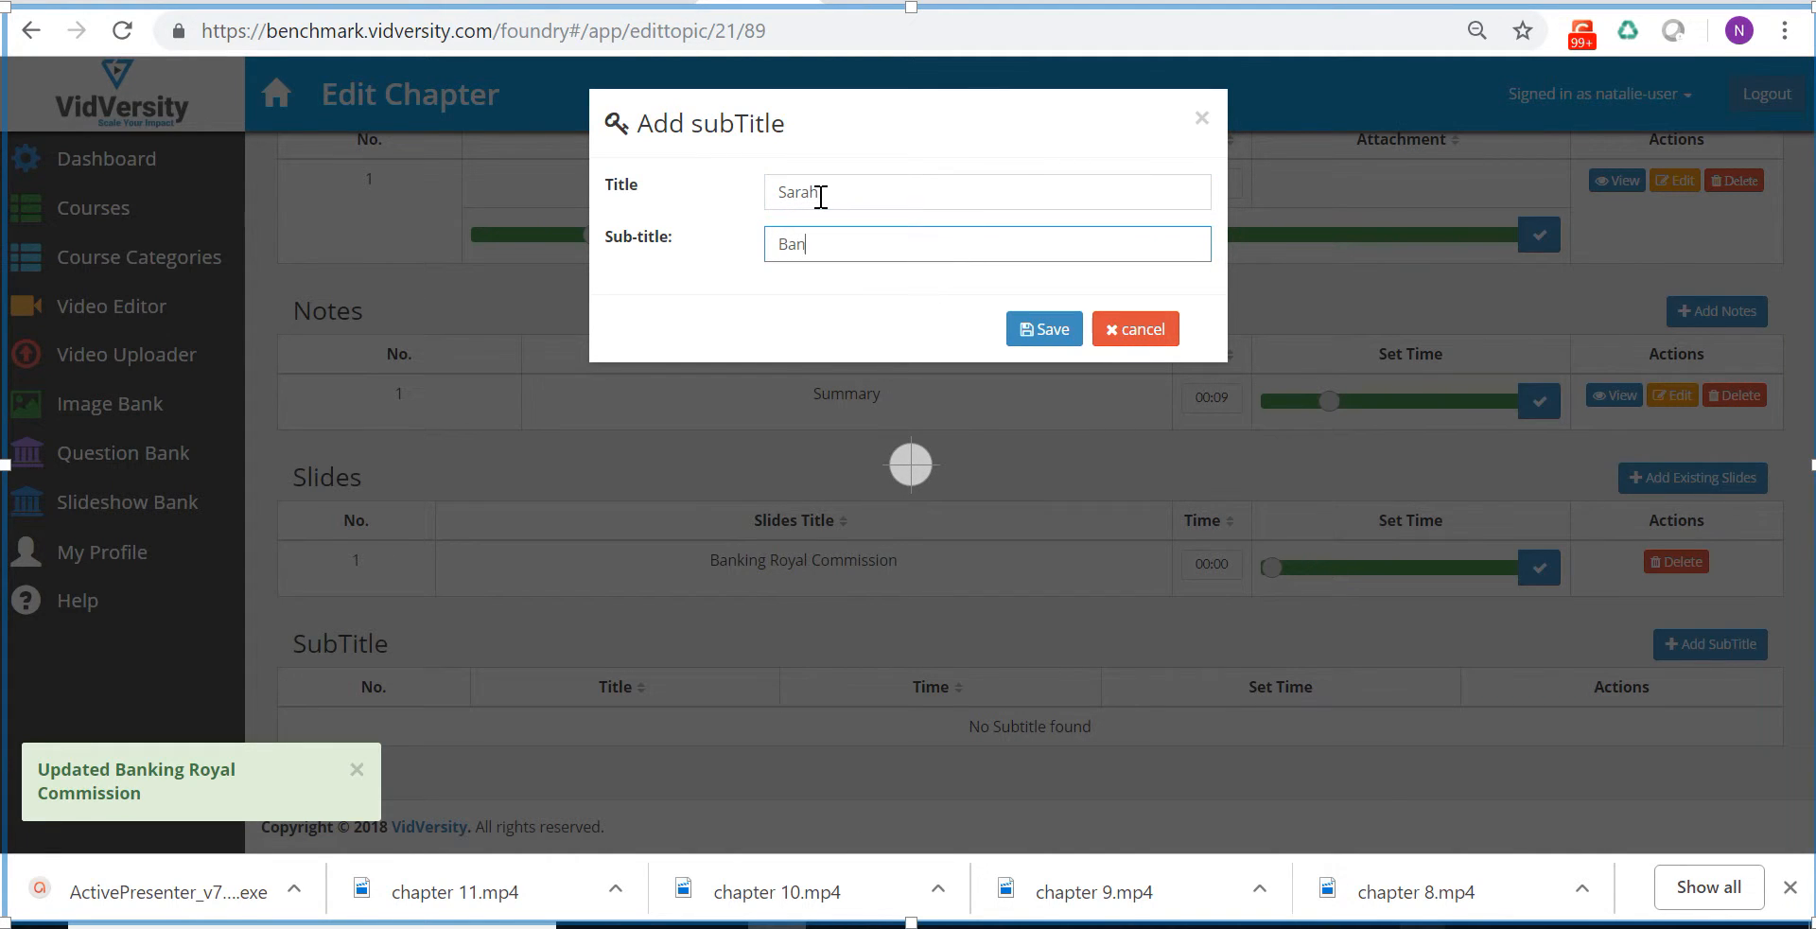
click(1055, 333)
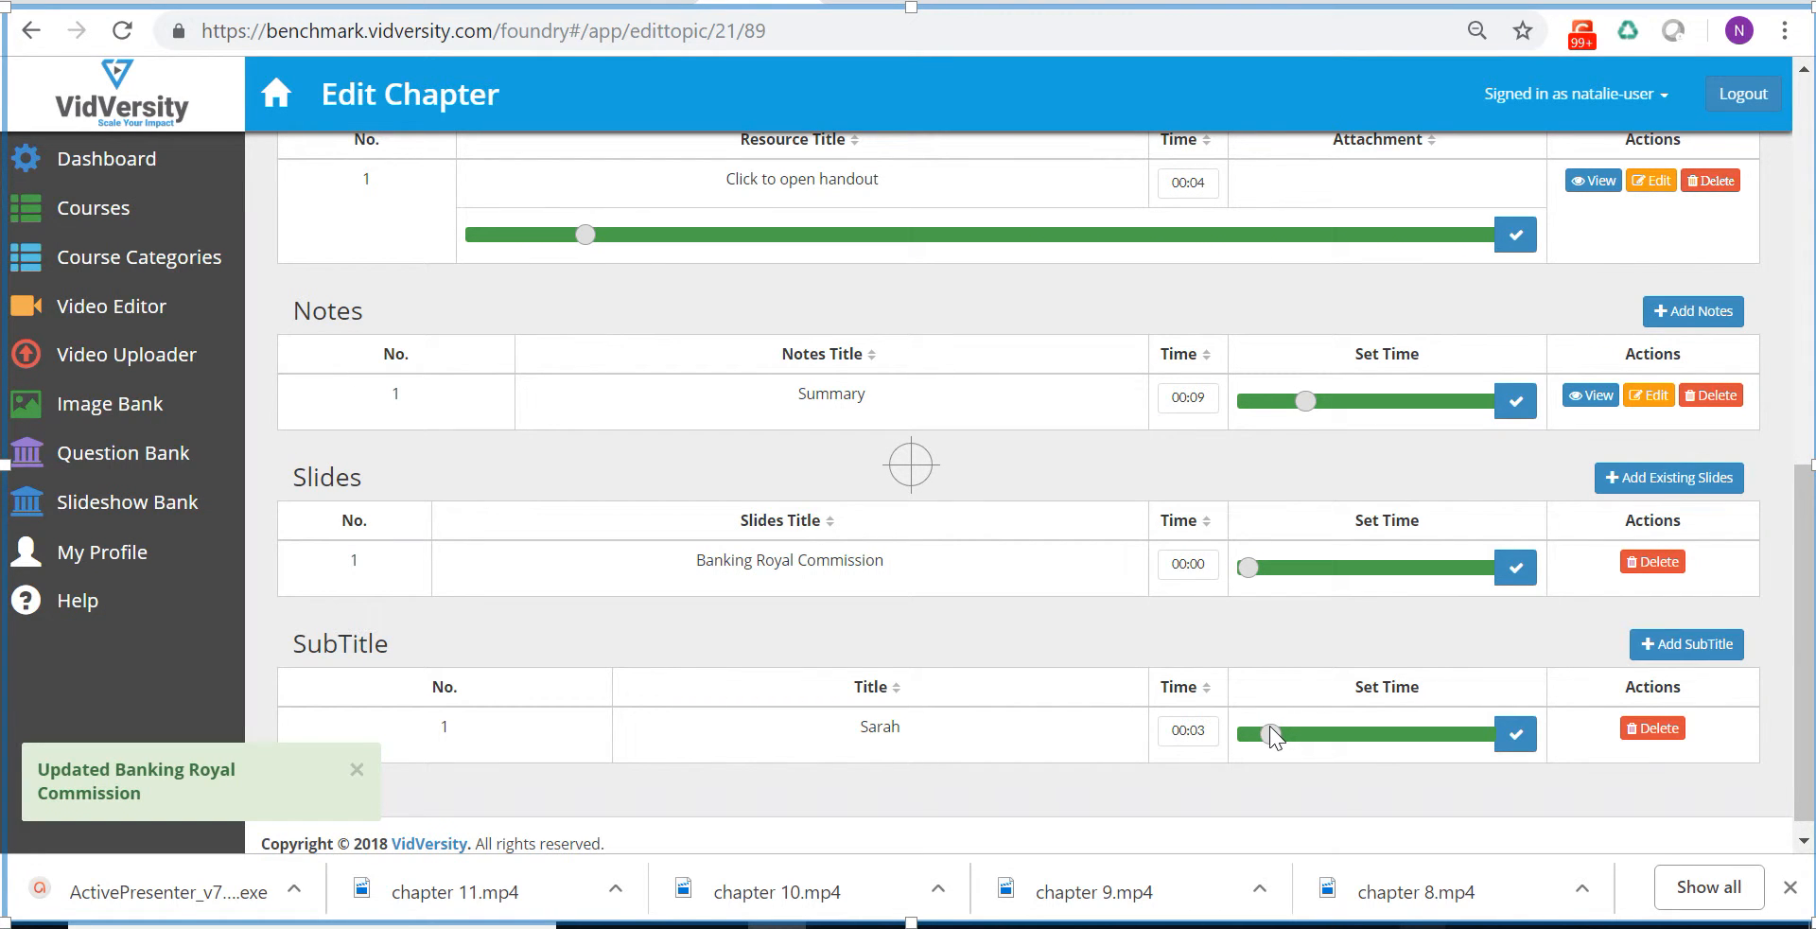
click(1514, 734)
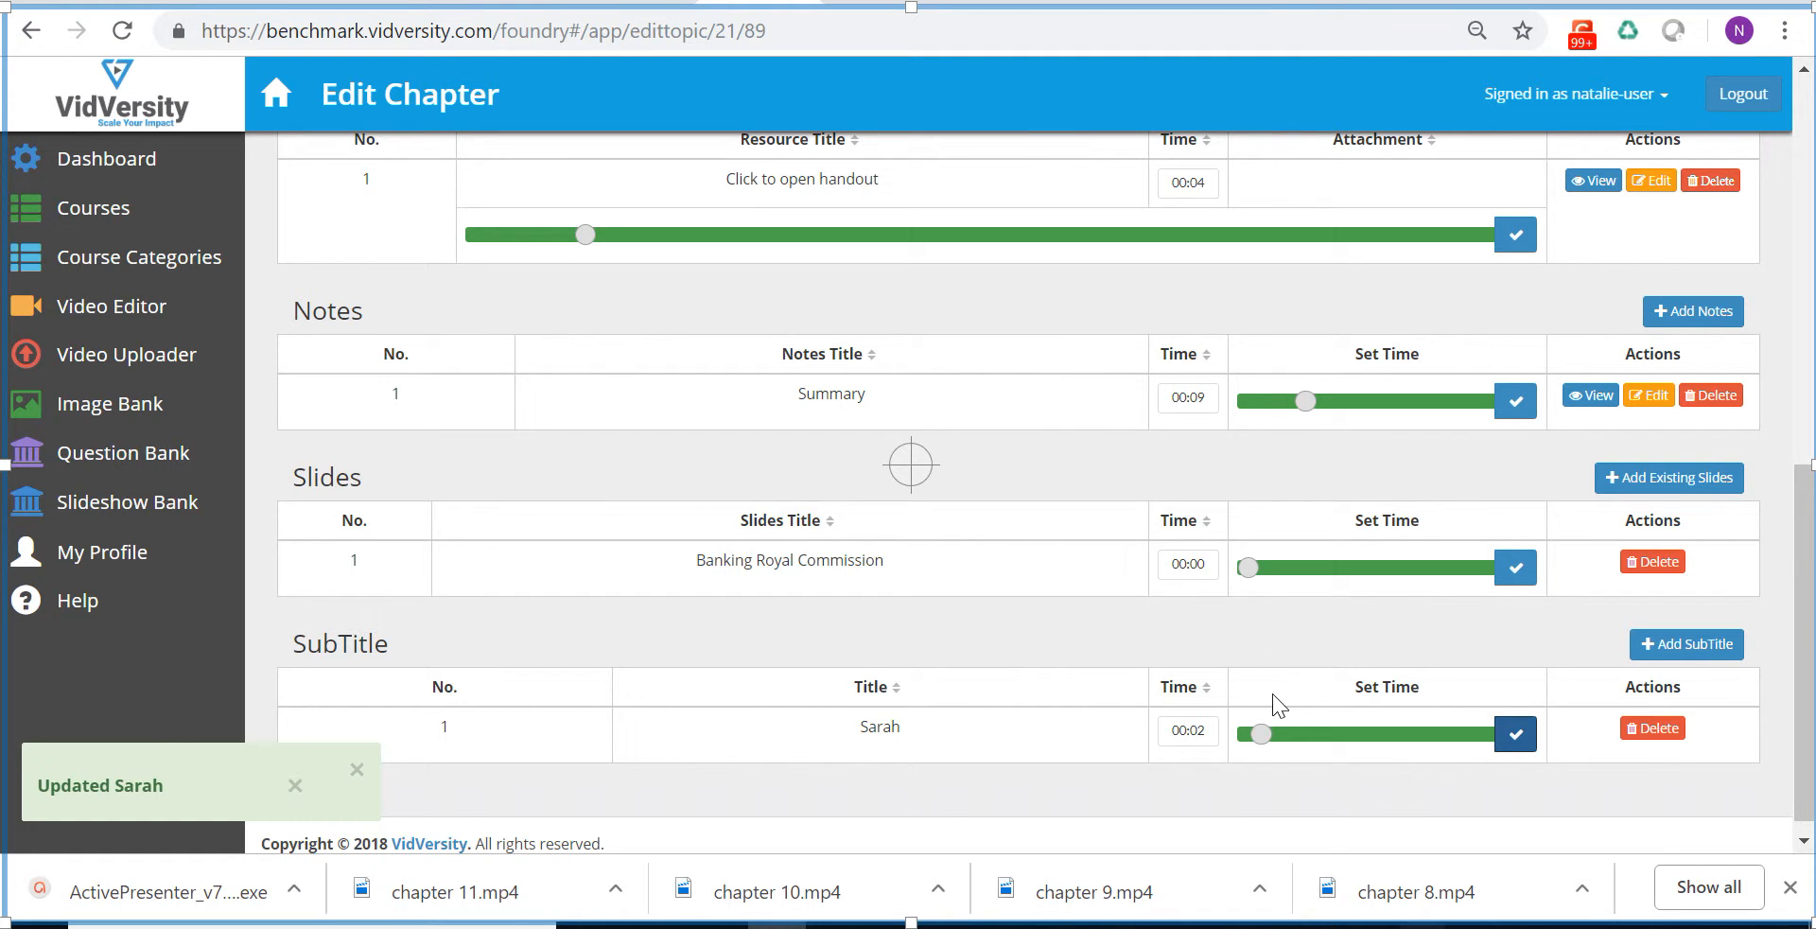
Step: Review the chapter's questions, resources, notes, slides and subtitle sections and their times
scroll(1273, 697, up, 4)
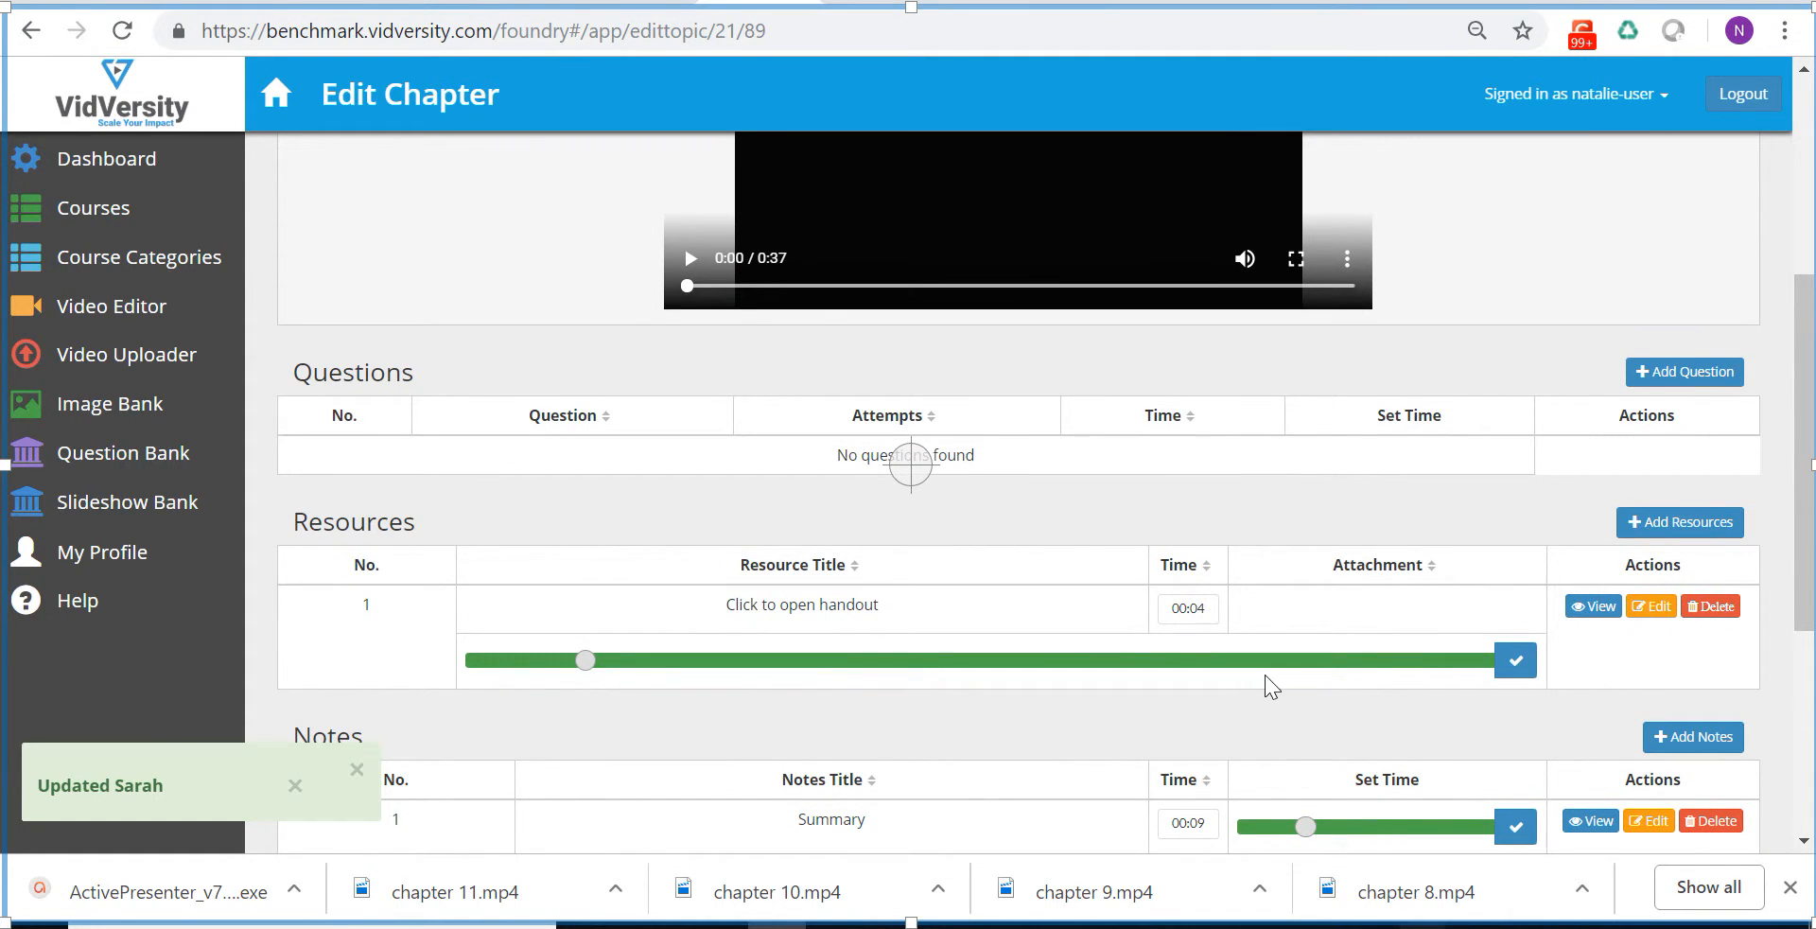
scroll(1273, 568, down, 1)
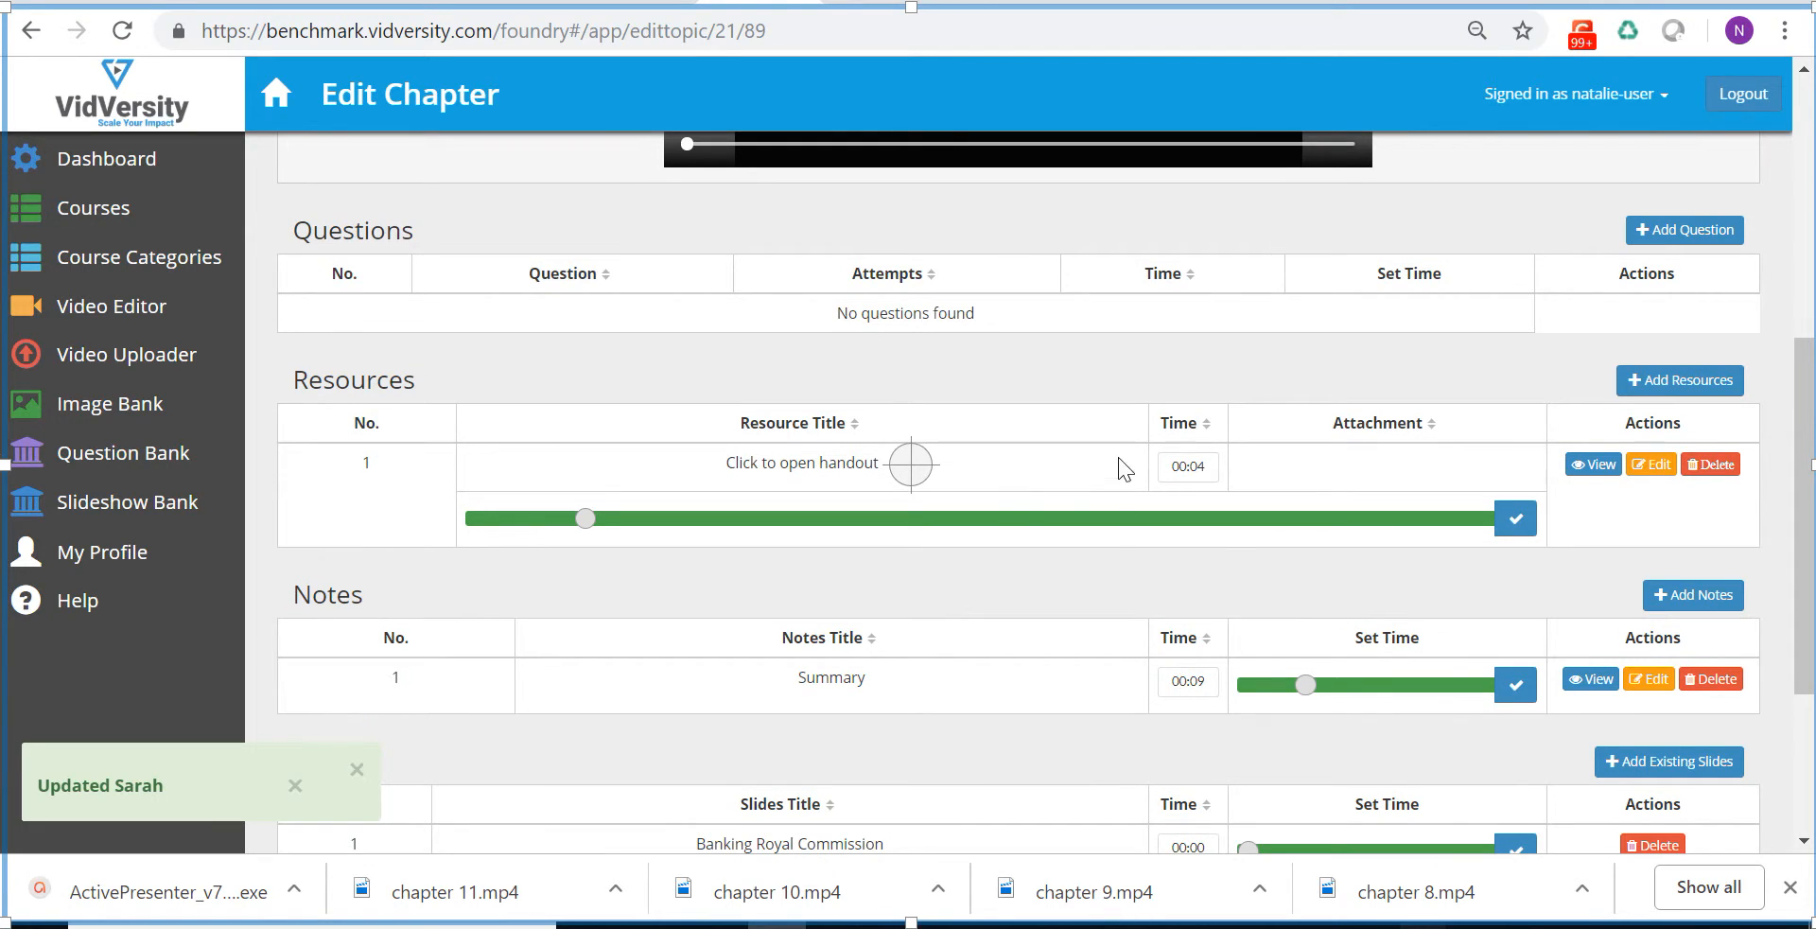
scroll(1236, 774, down, 1)
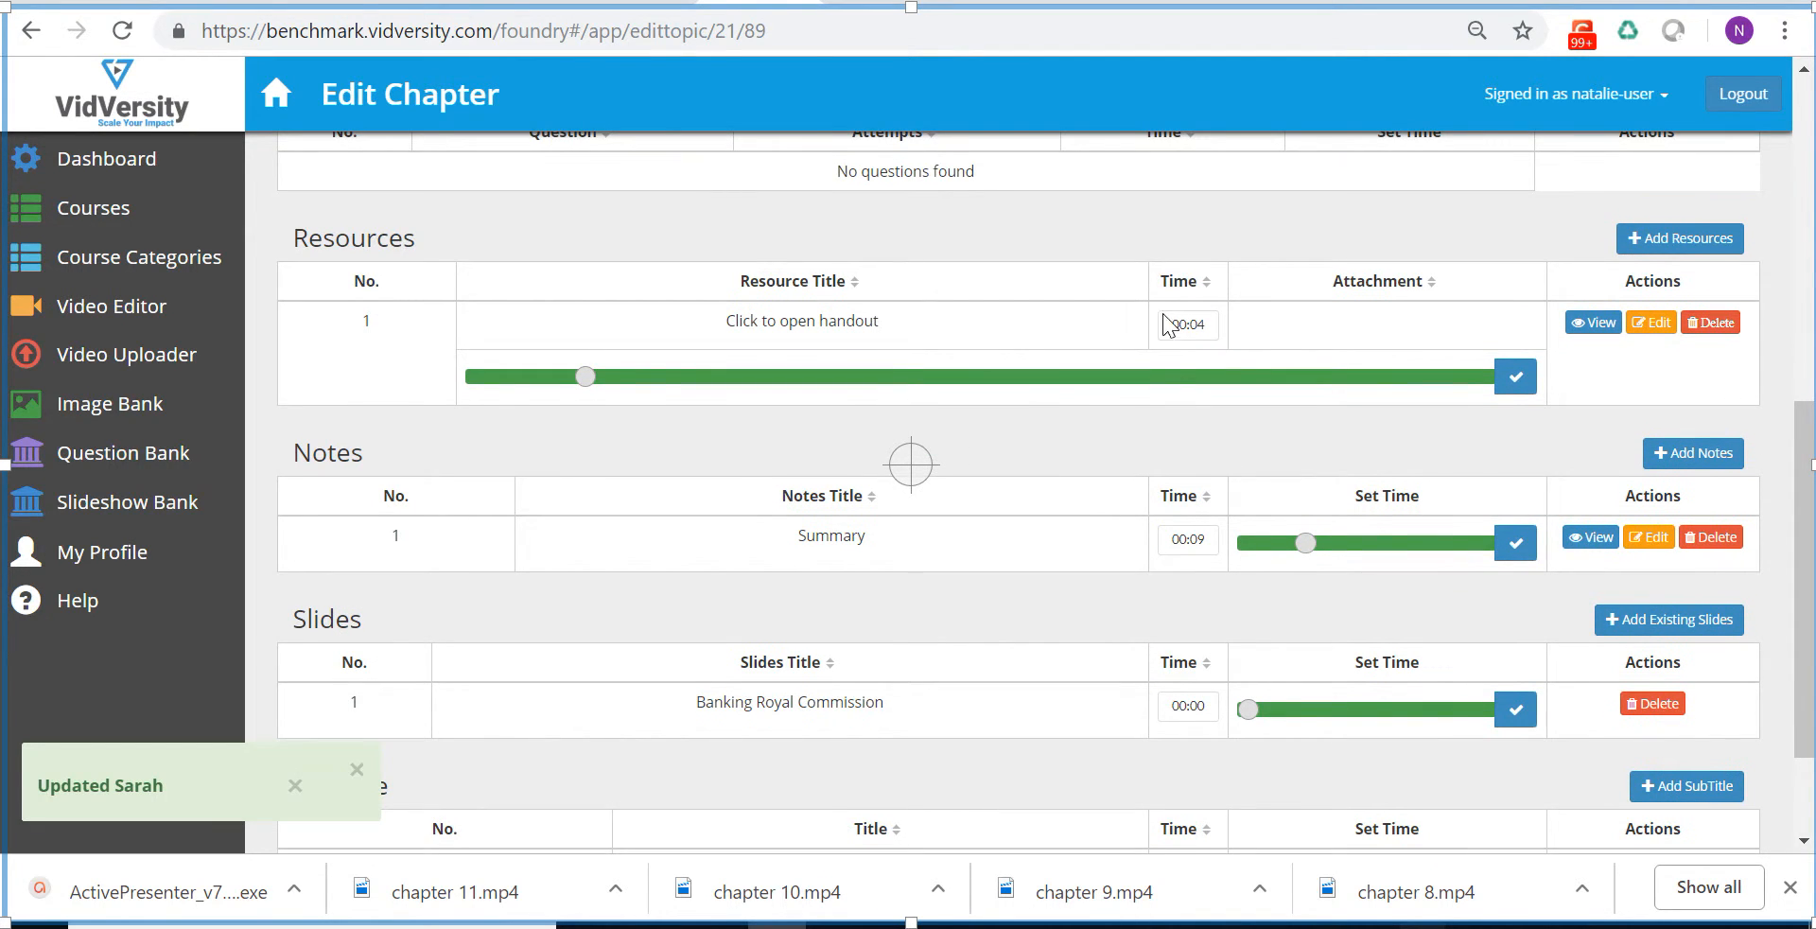
scroll(1205, 633, down, 2)
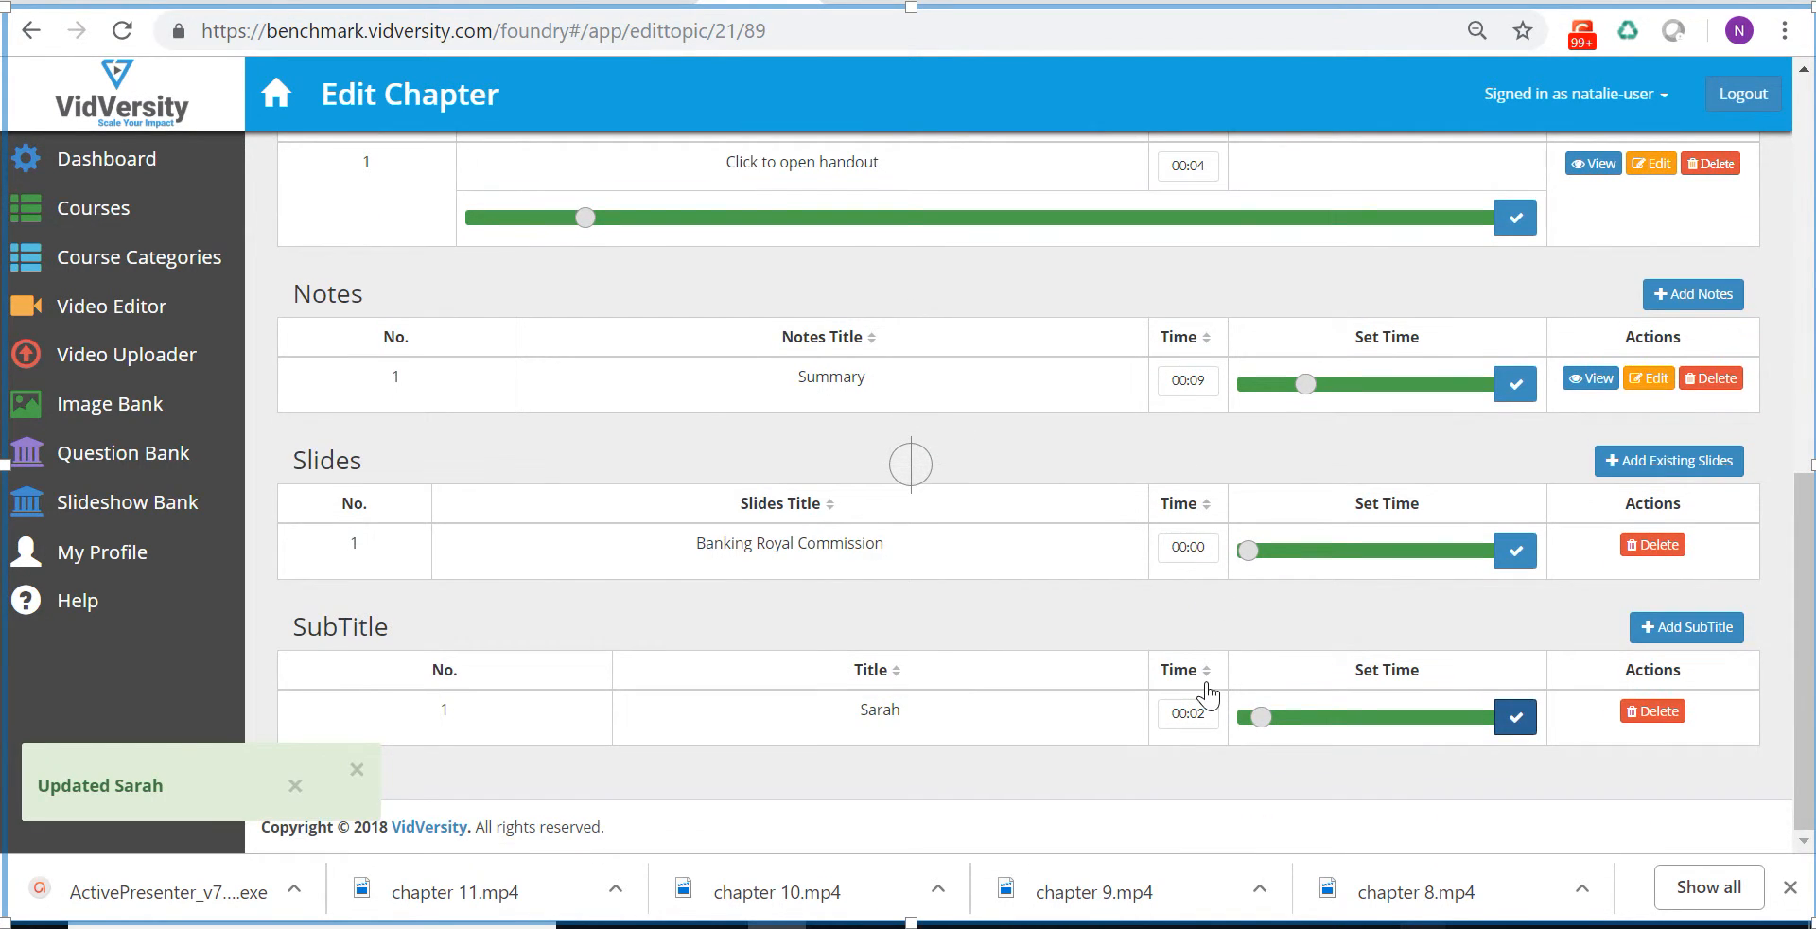
scroll(1206, 692, up, 3)
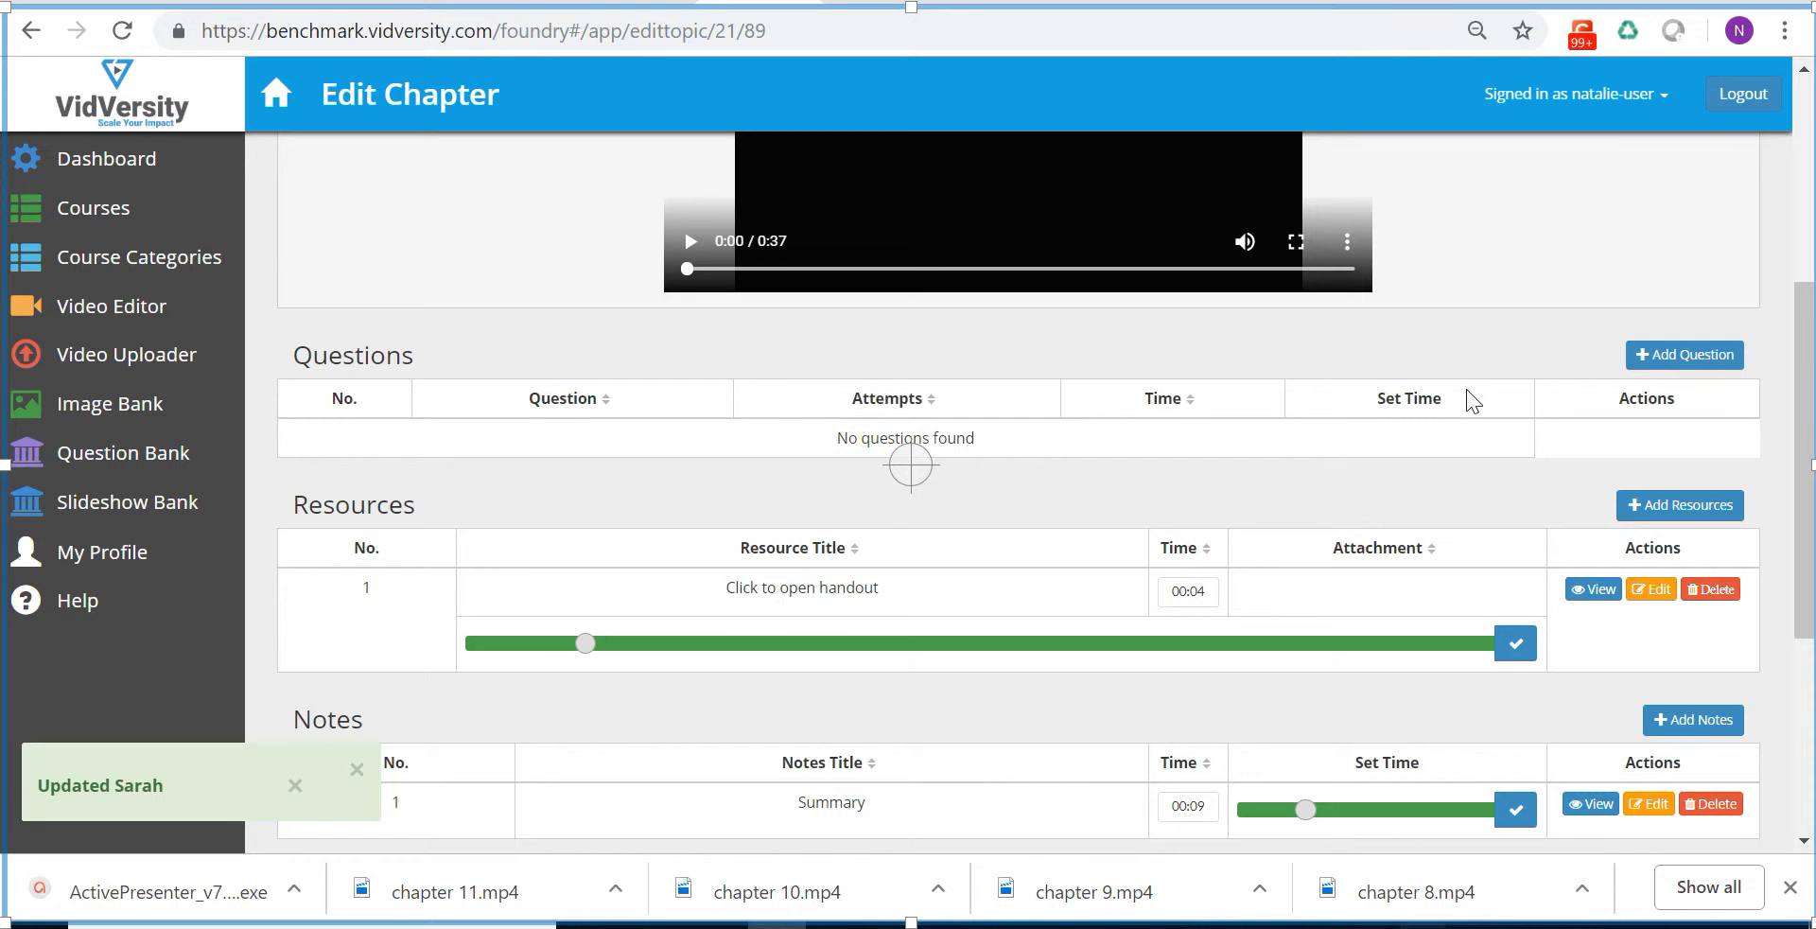
scroll(1473, 392, up, 3)
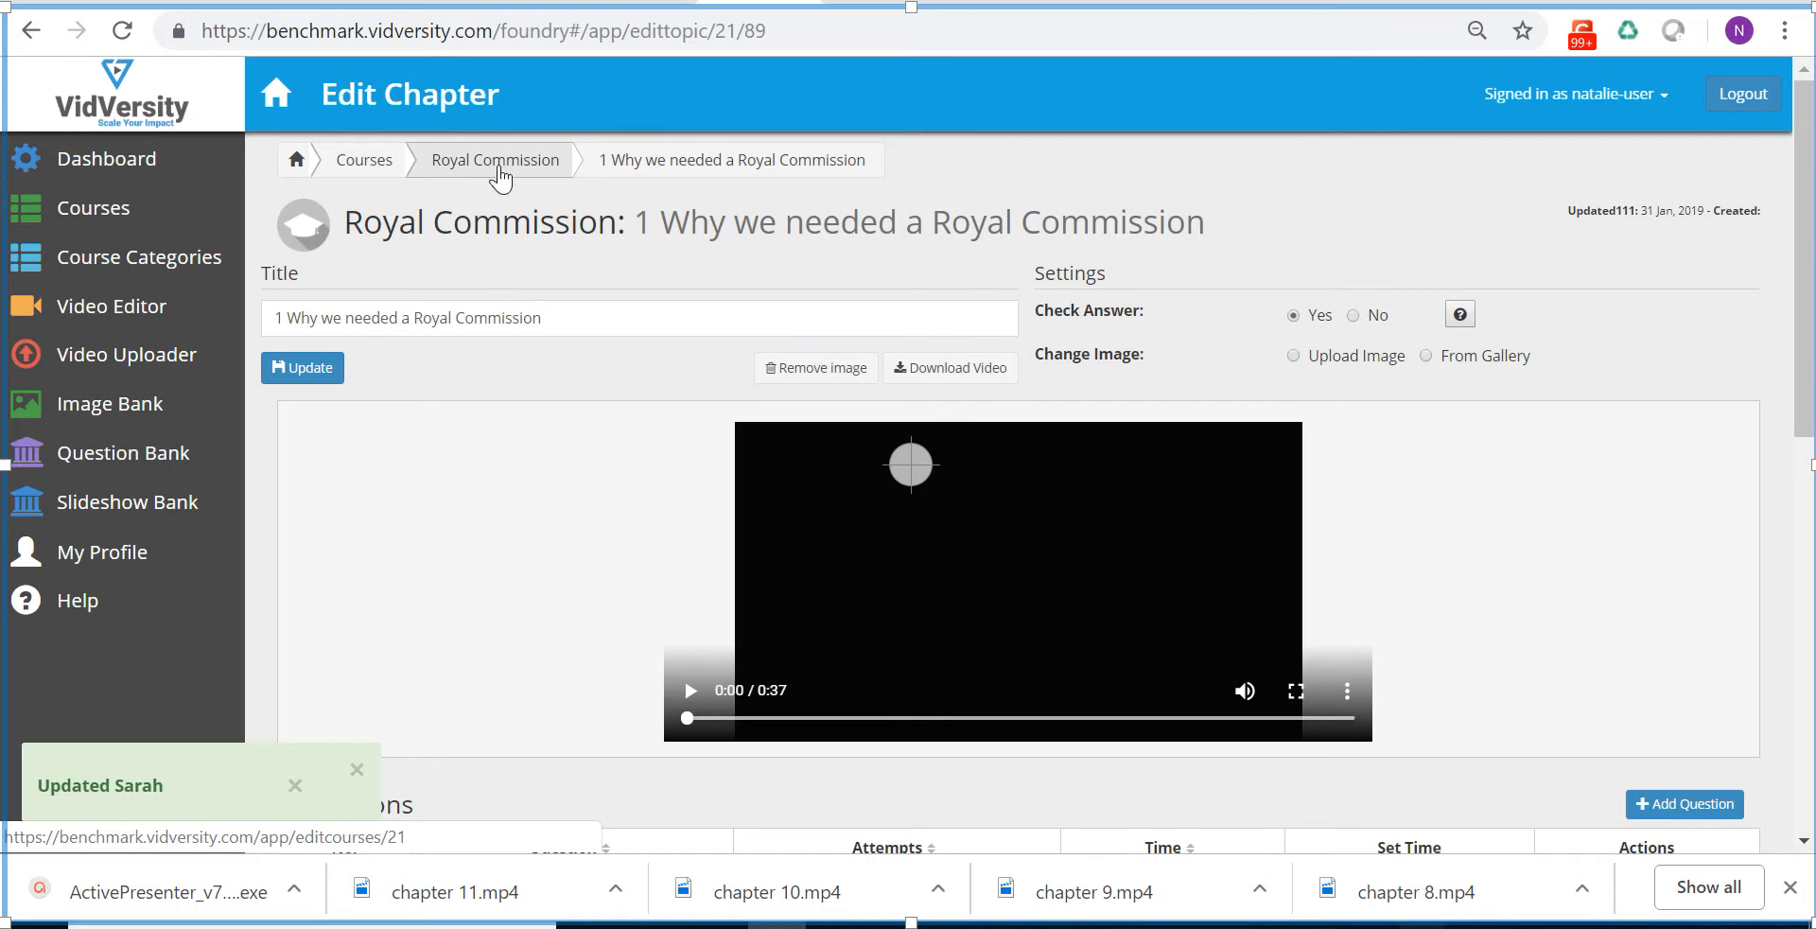
Step: Return to the Royal Commission course and add a chapter from its video category using the video "2 Senate inquiry"
click(542, 175)
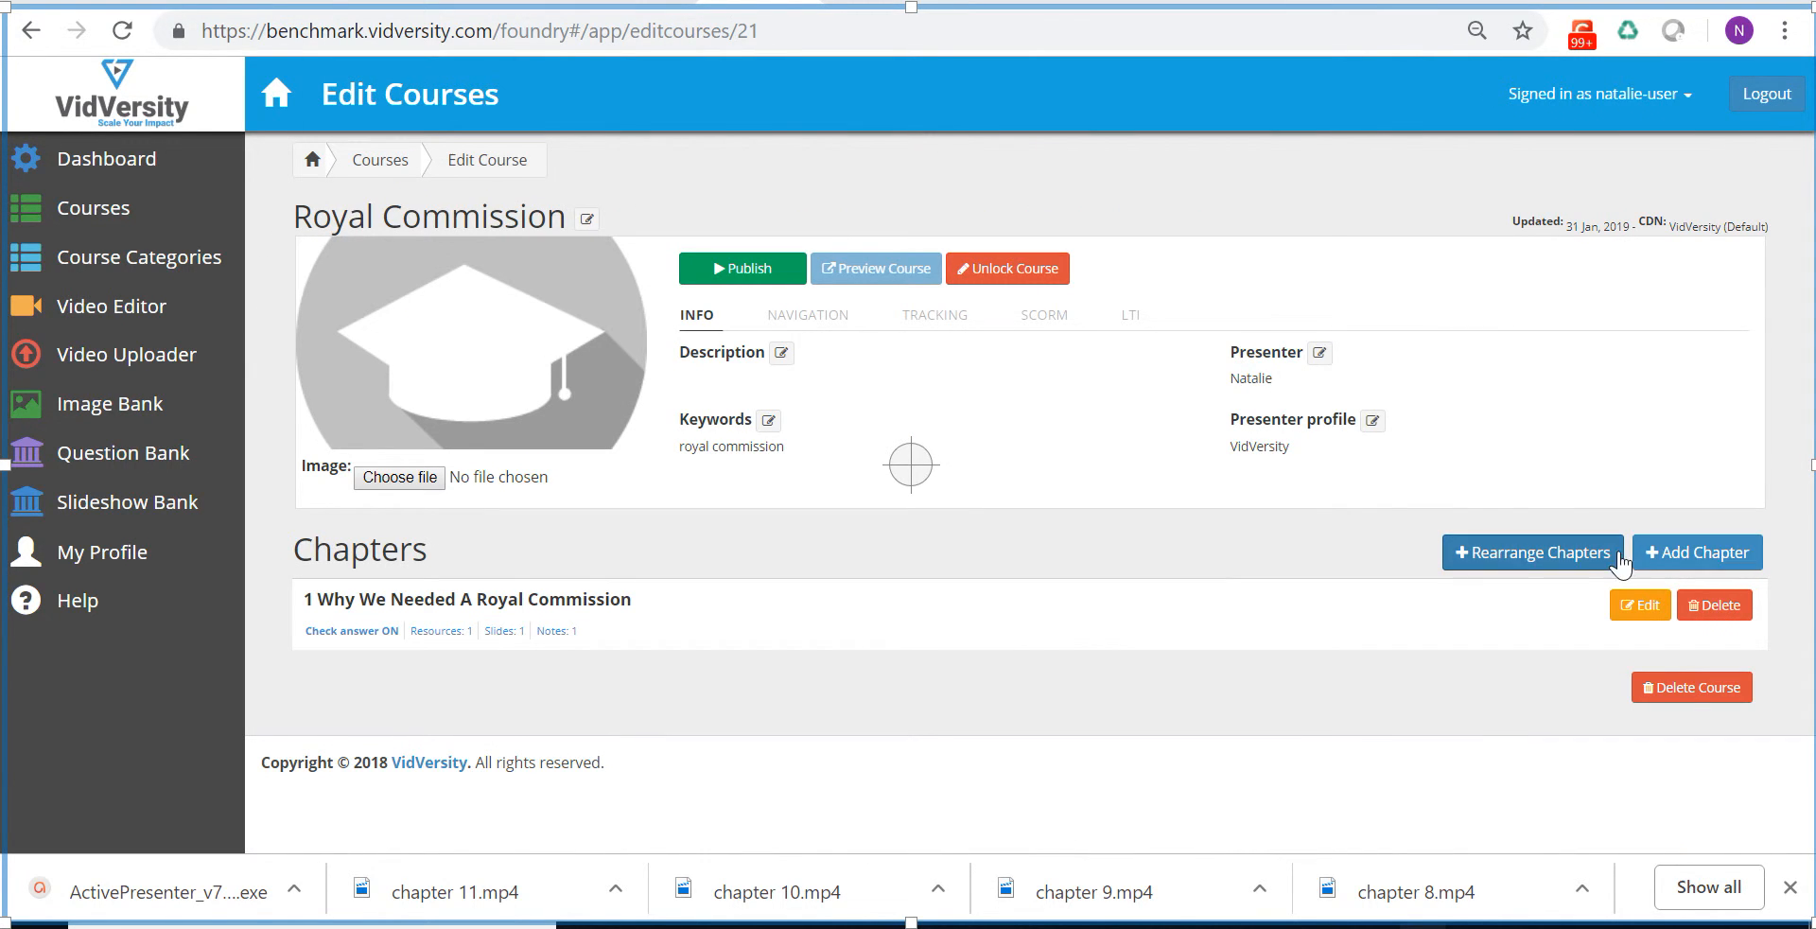
click(1644, 558)
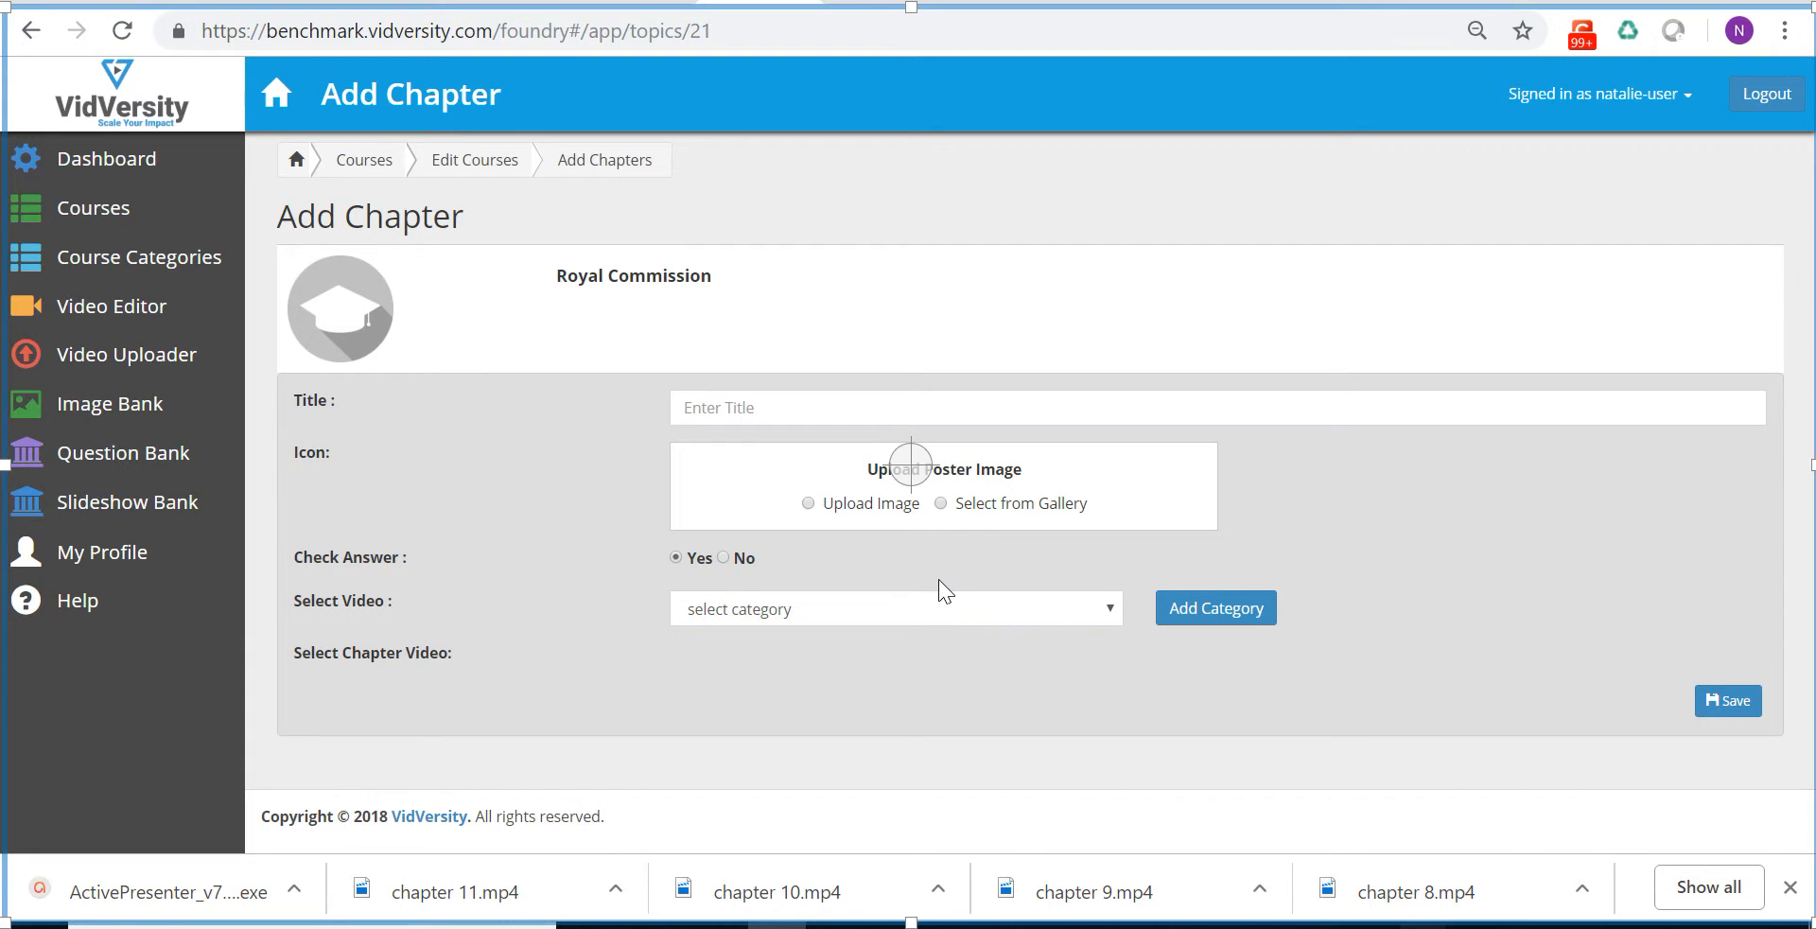
click(899, 616)
click(853, 553)
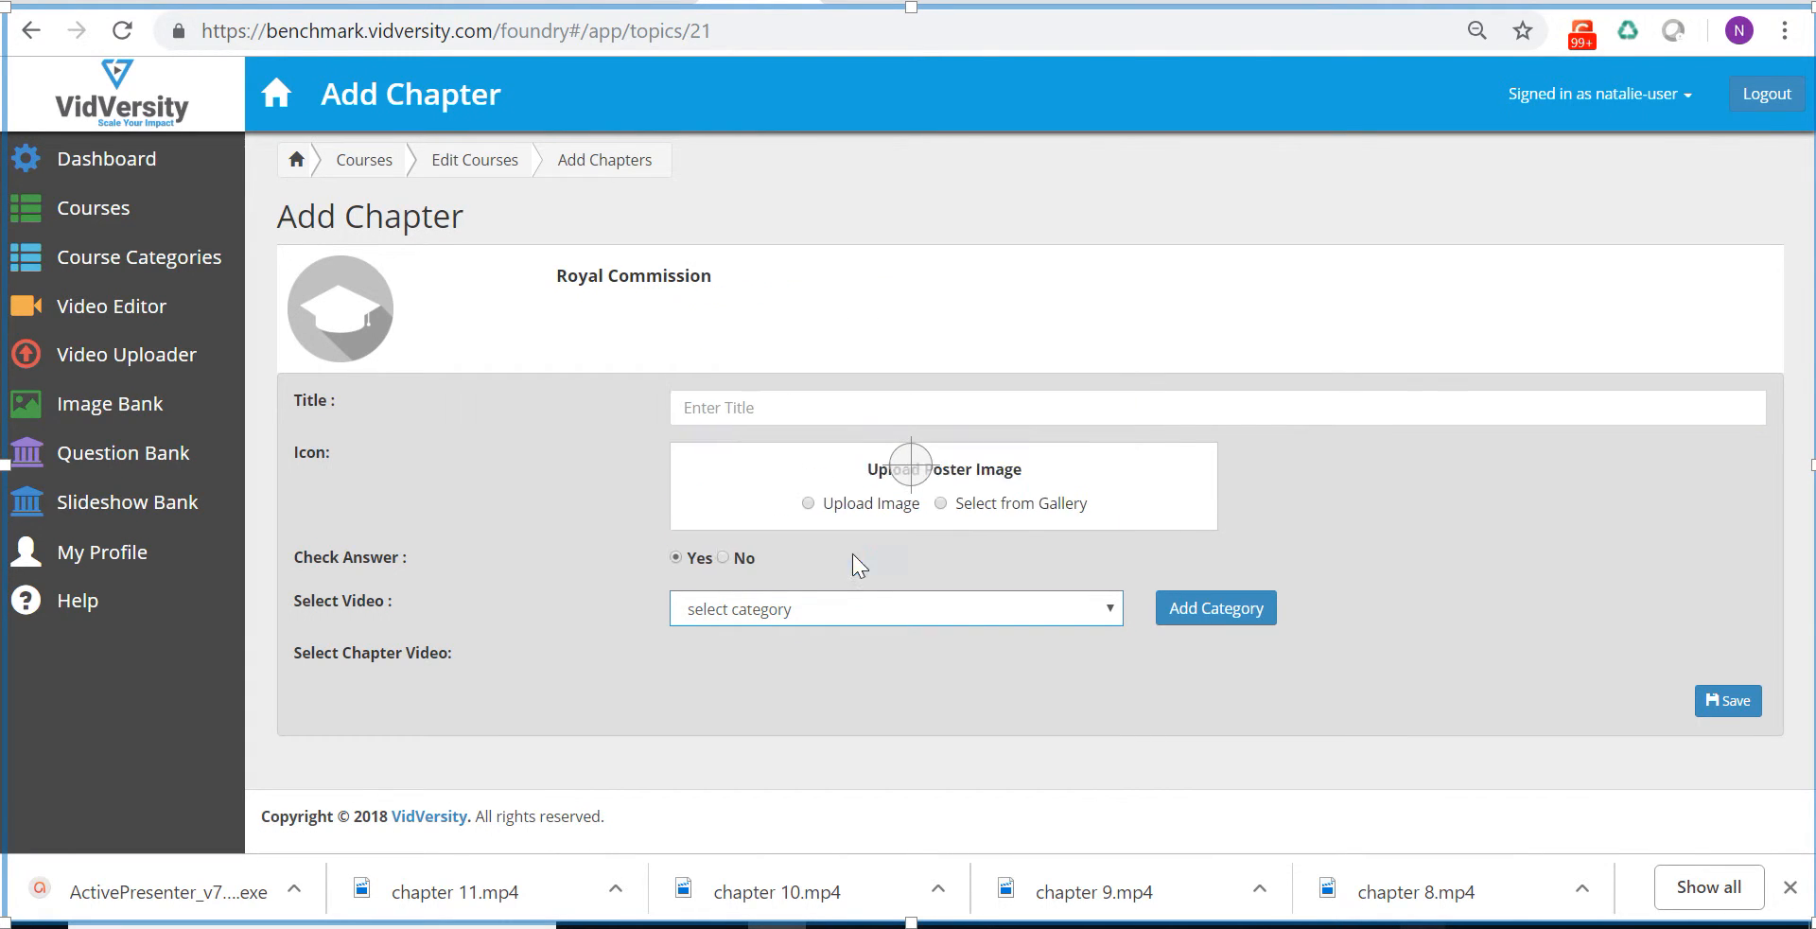
scroll(924, 628, down, 1)
click(848, 608)
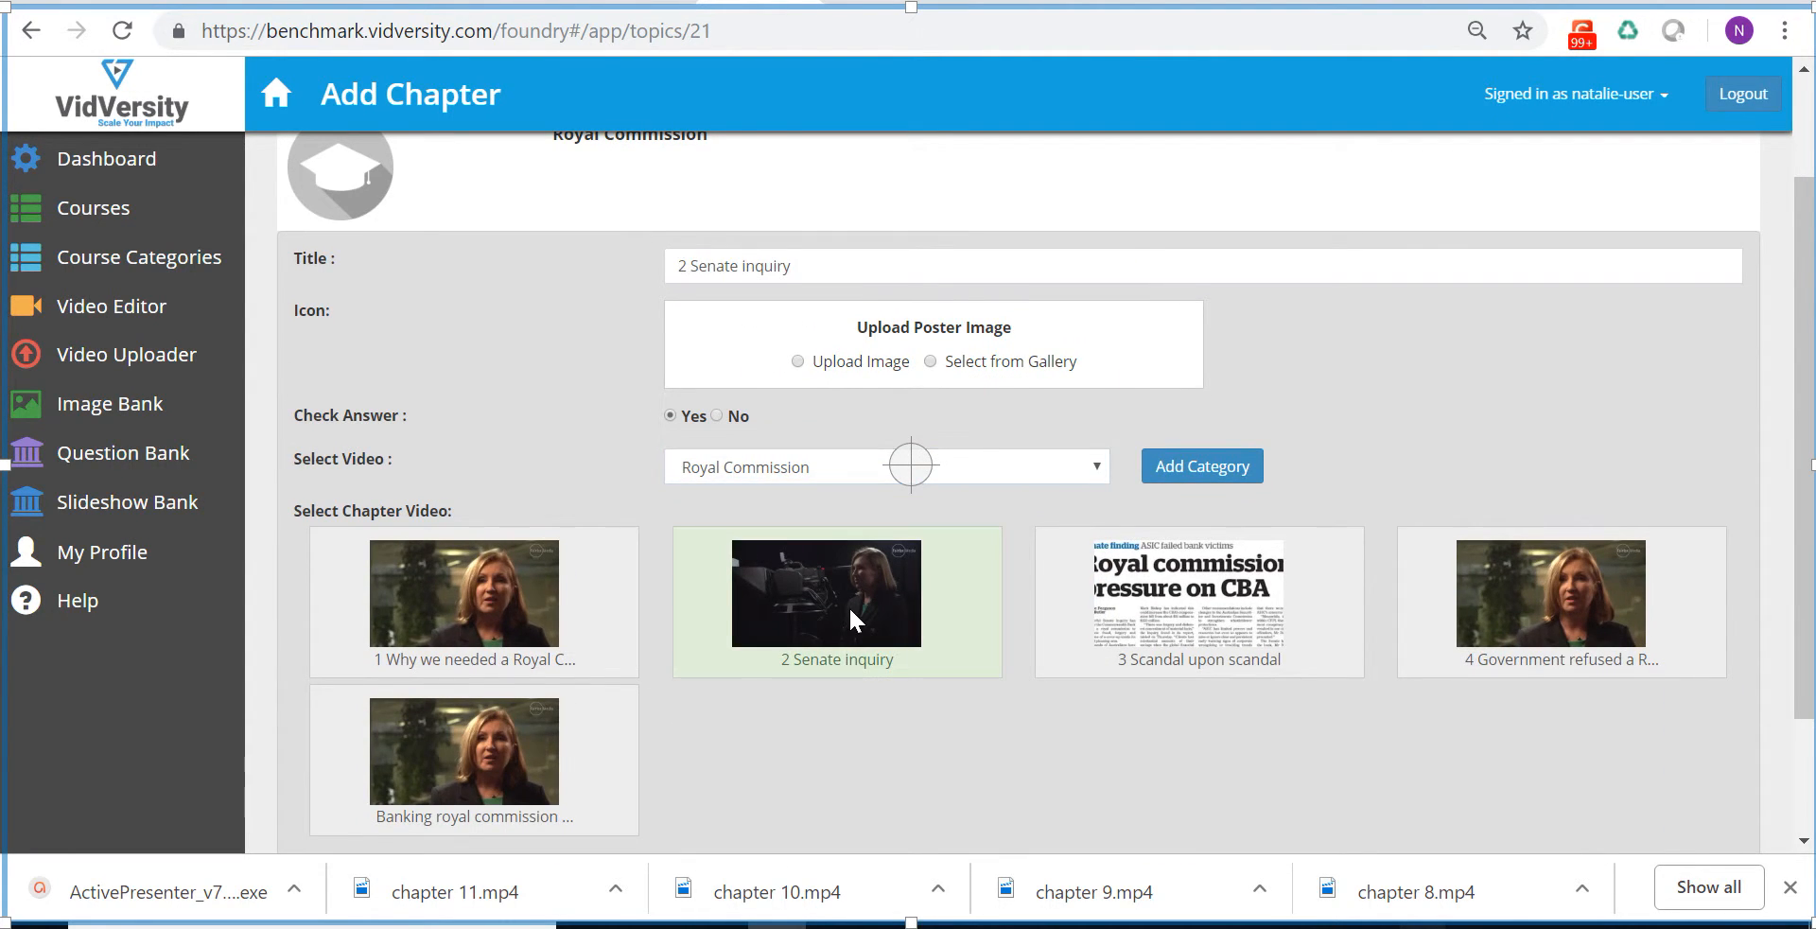
scroll(1318, 707, down, 2)
click(1721, 723)
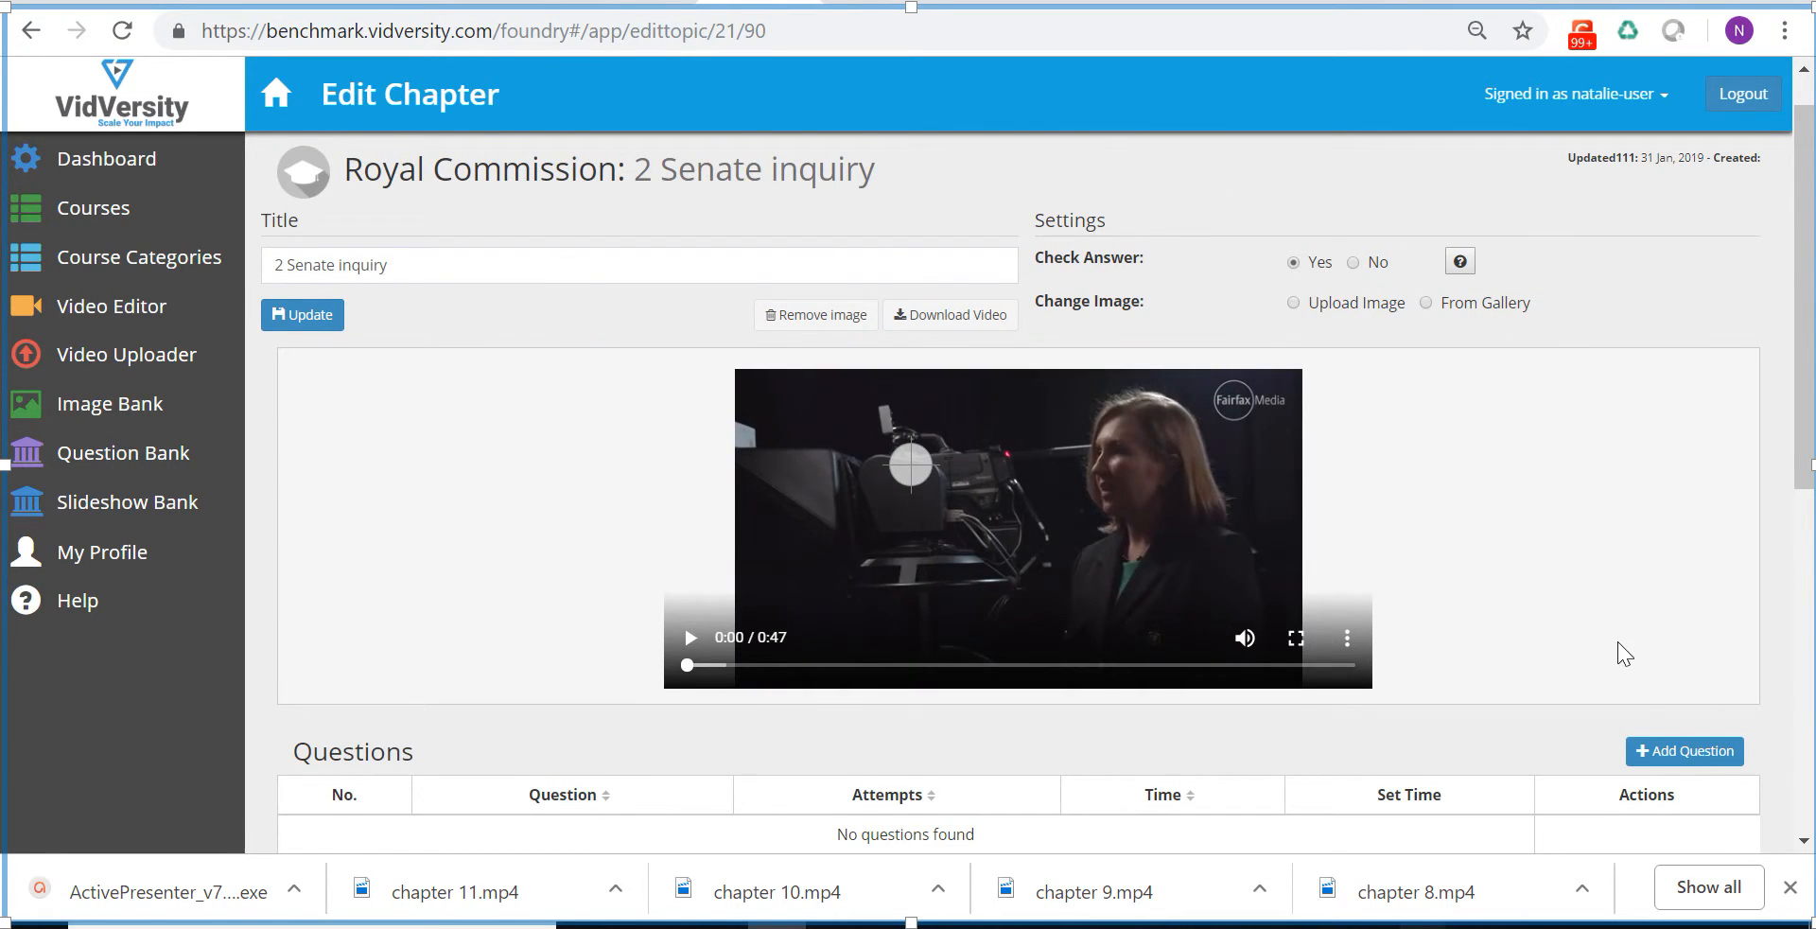
Step: Return from the Senate inquiry chapter to the Royal Commission course and view its navigation mode options
scroll(1617, 642, down, 1)
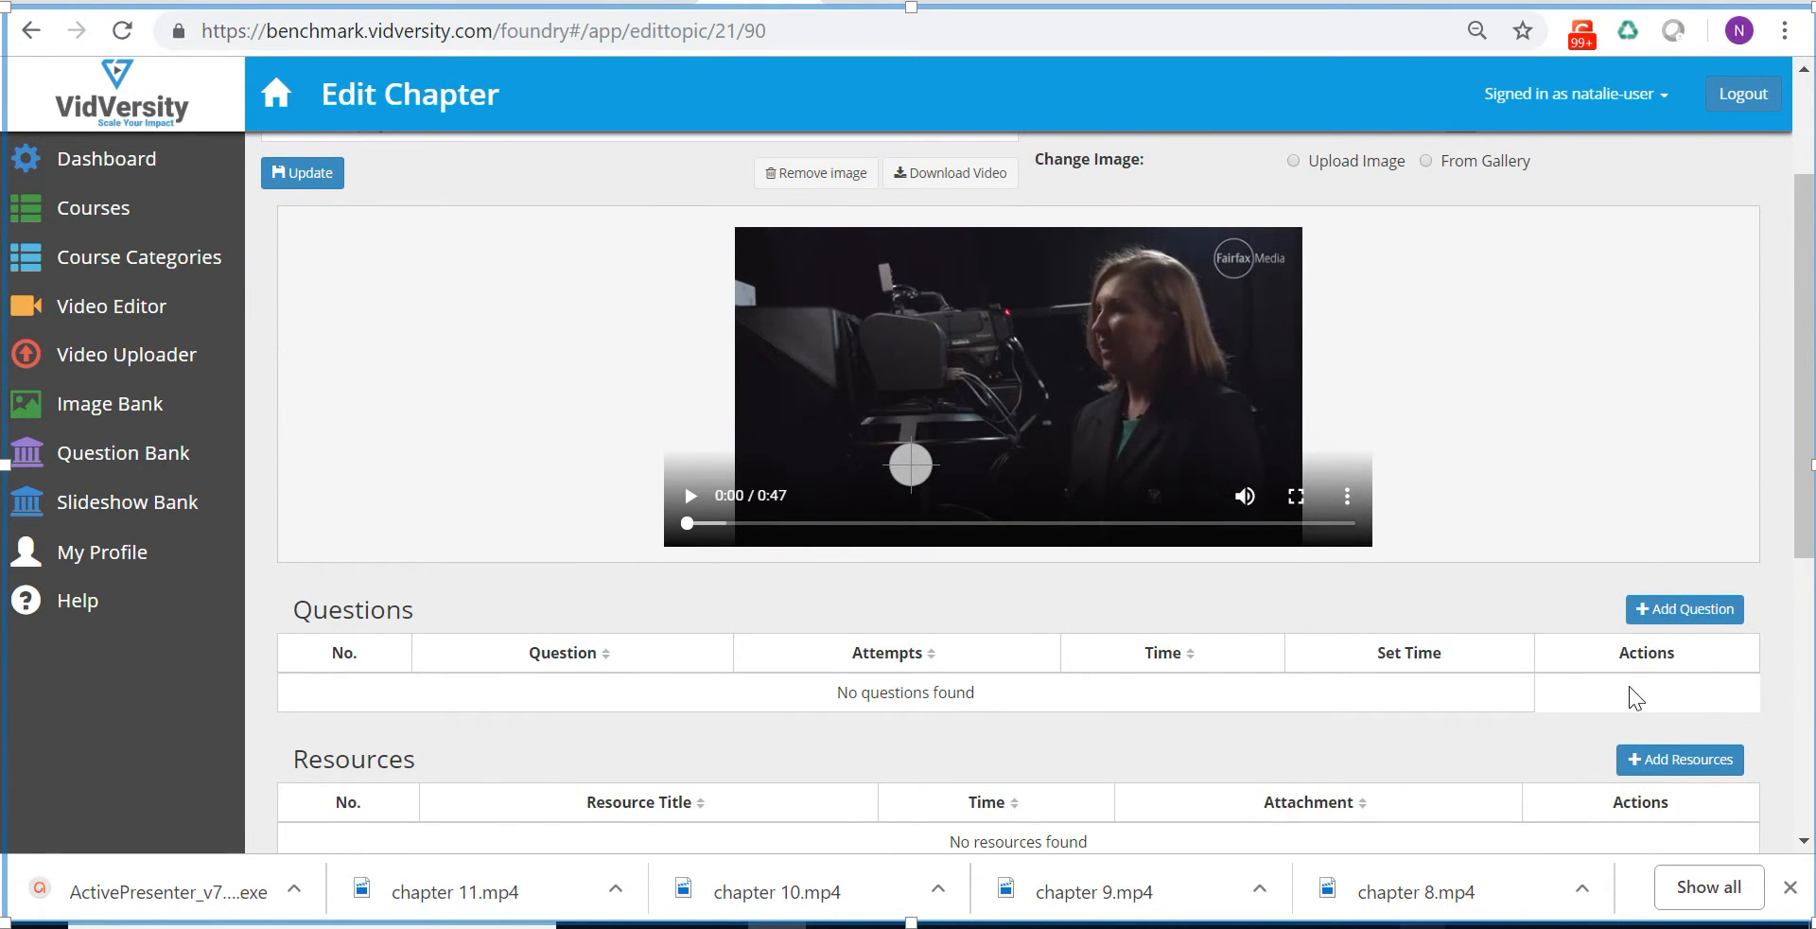
scroll(1628, 687, up, 2)
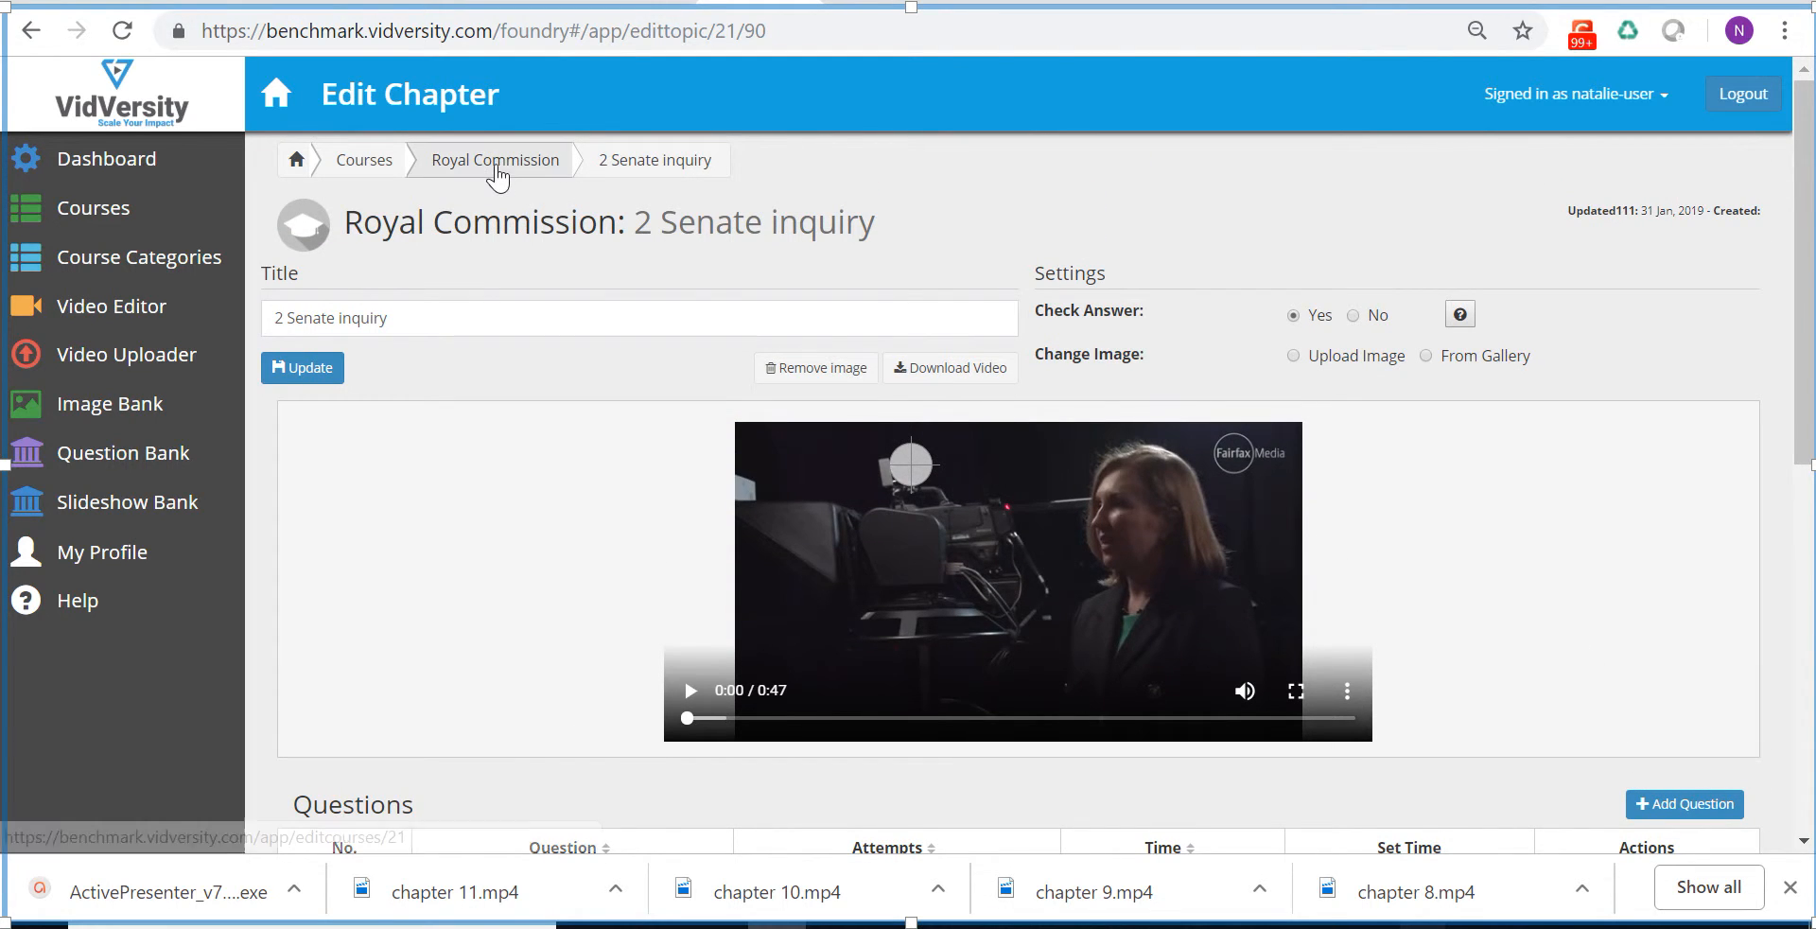
click(496, 176)
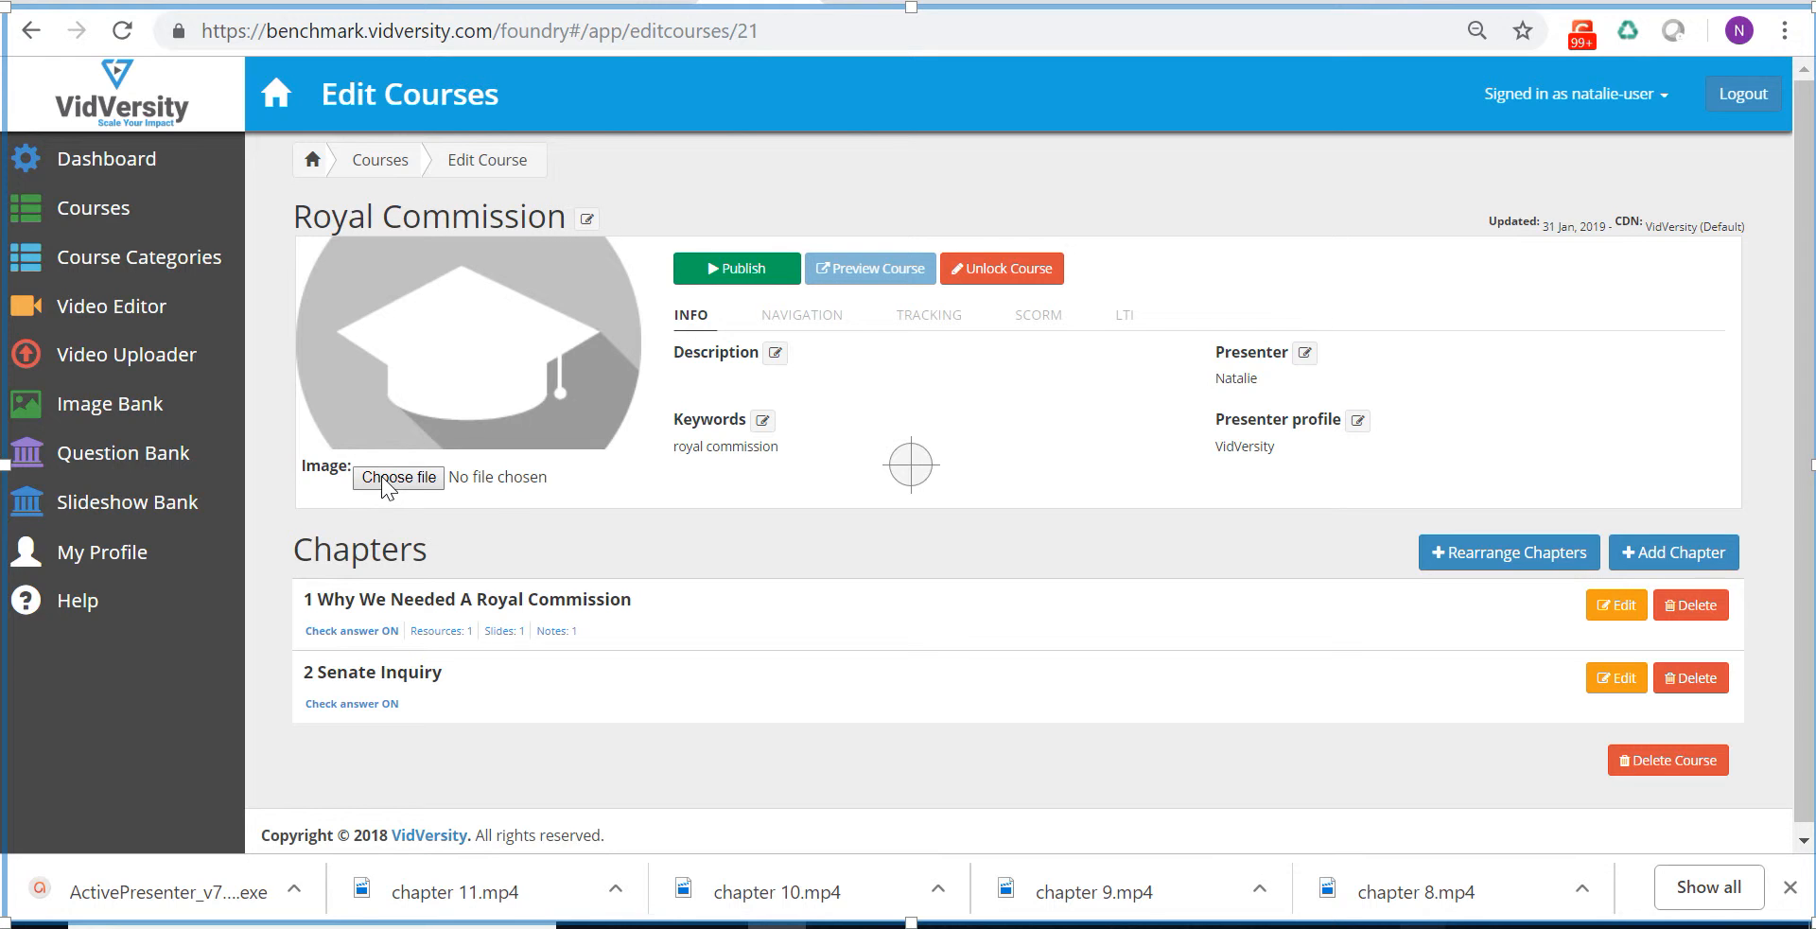
click(821, 321)
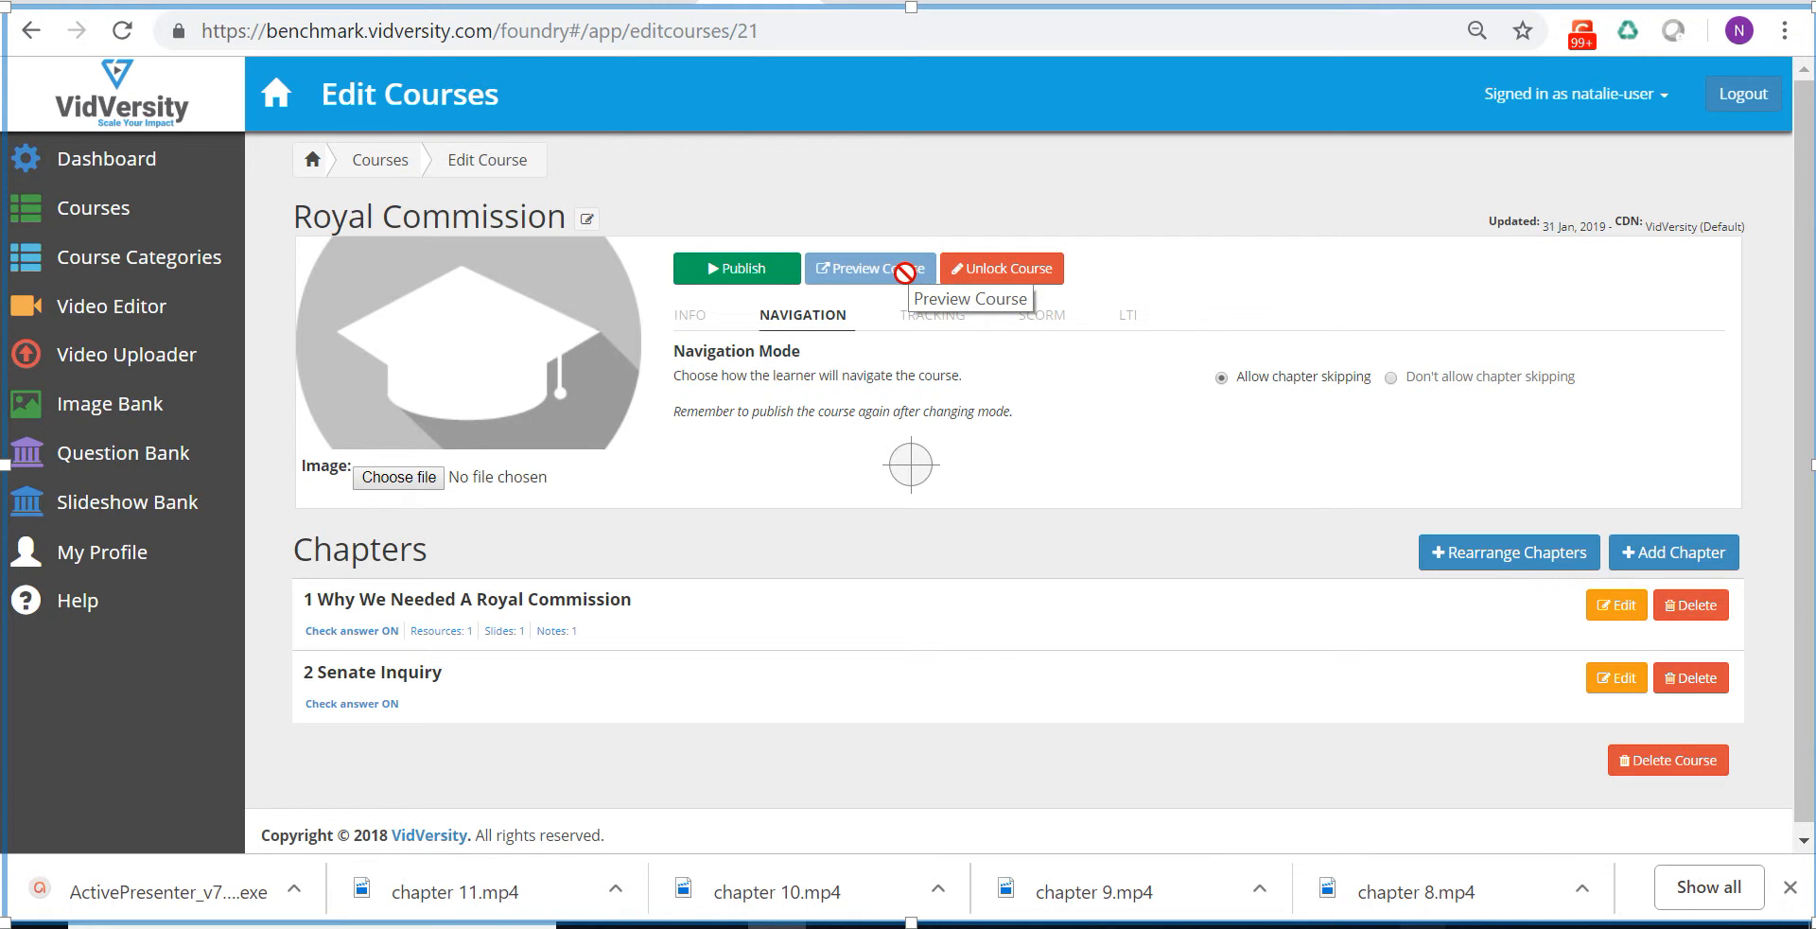
Step: Set the course's tracking to "By chapters" with a minimum passing score of 90%, and save it
click(927, 322)
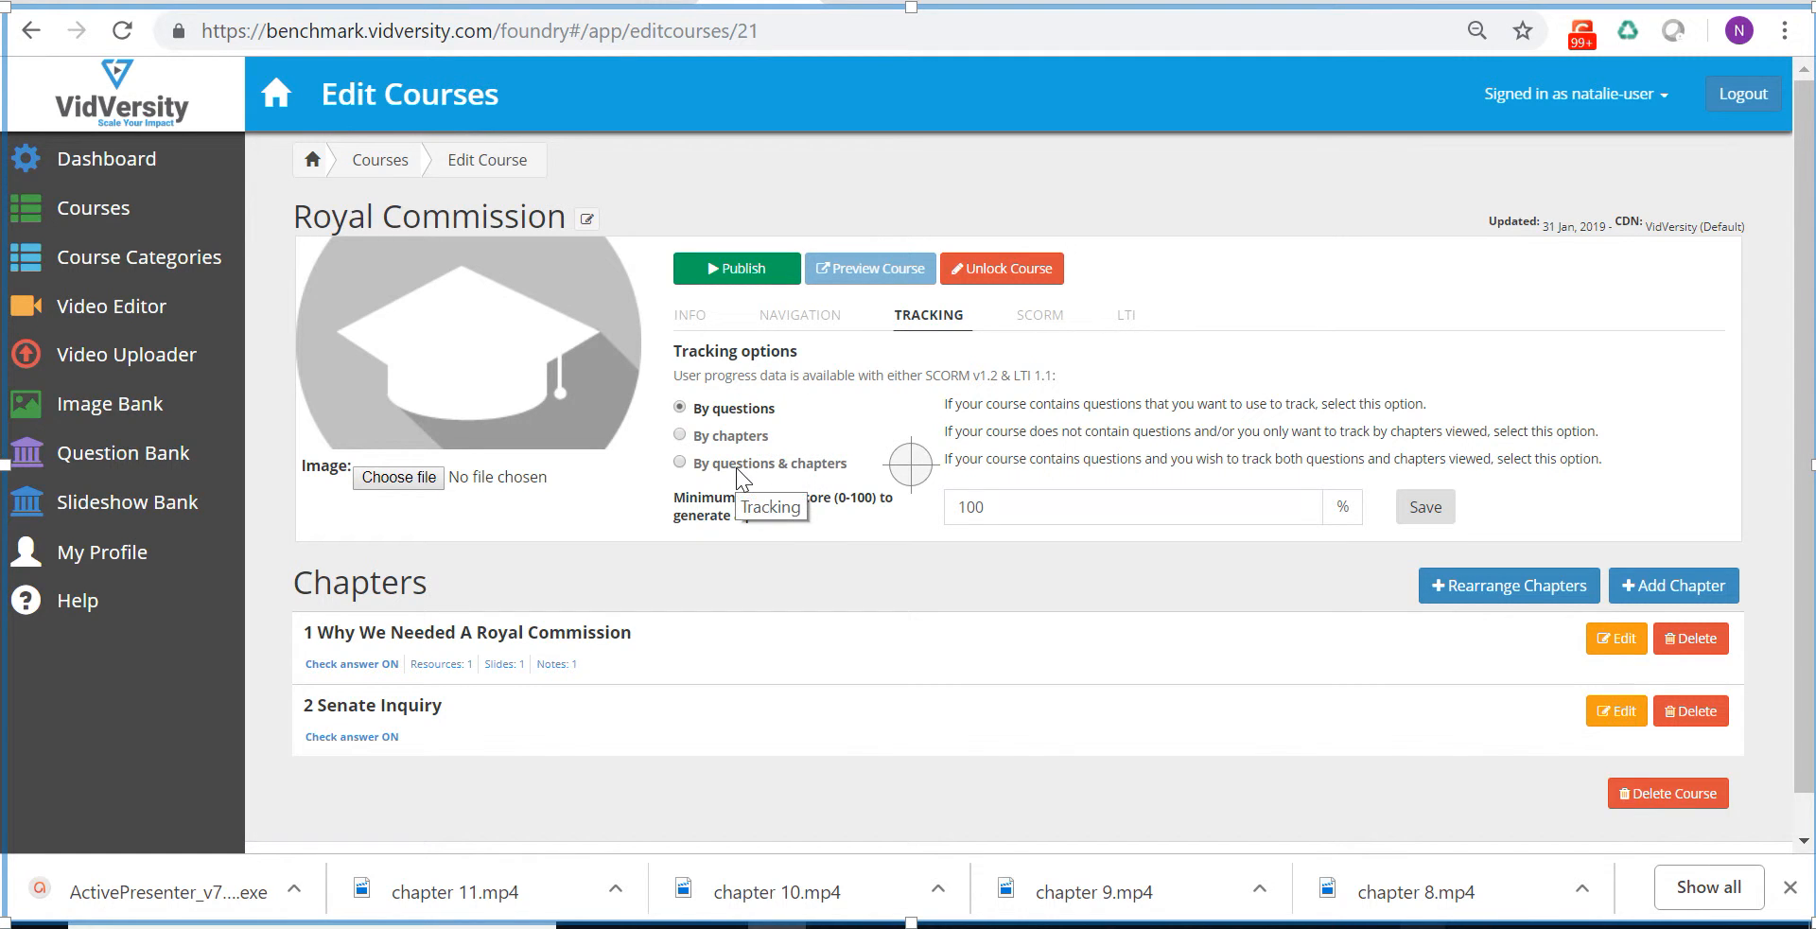
click(679, 435)
drag(989, 581, 927, 580)
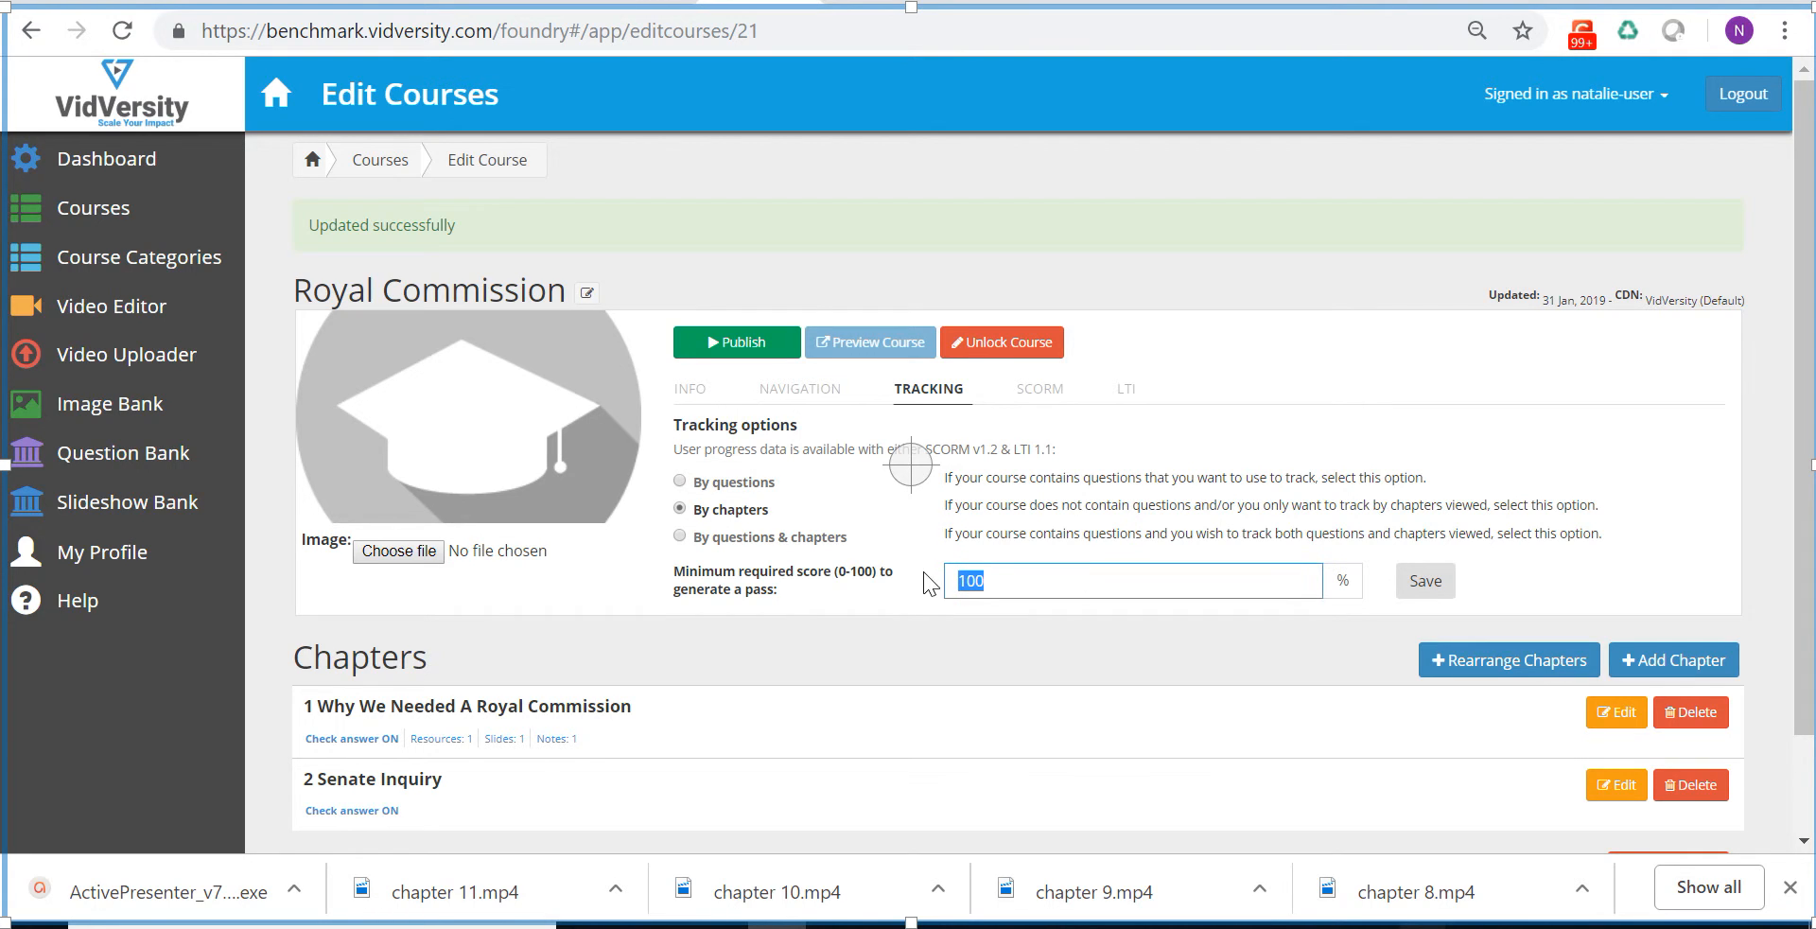
text(90)
click(1411, 581)
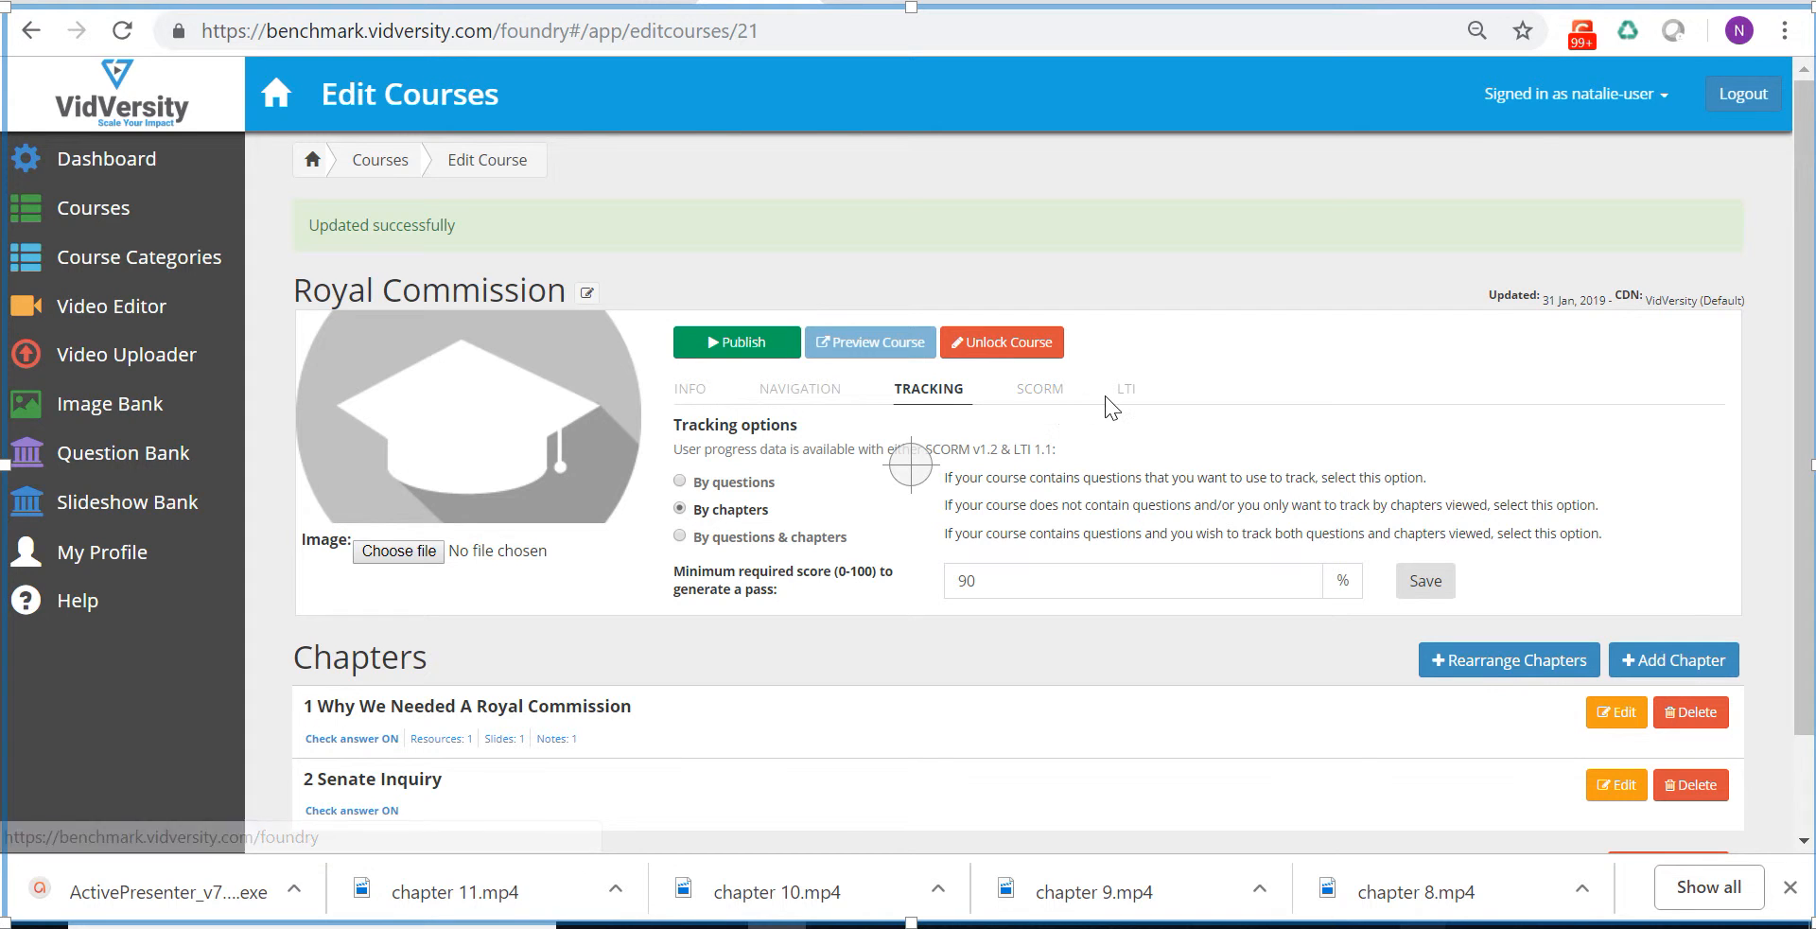
Step: Publish the Royal Commission course and open its preview
click(739, 350)
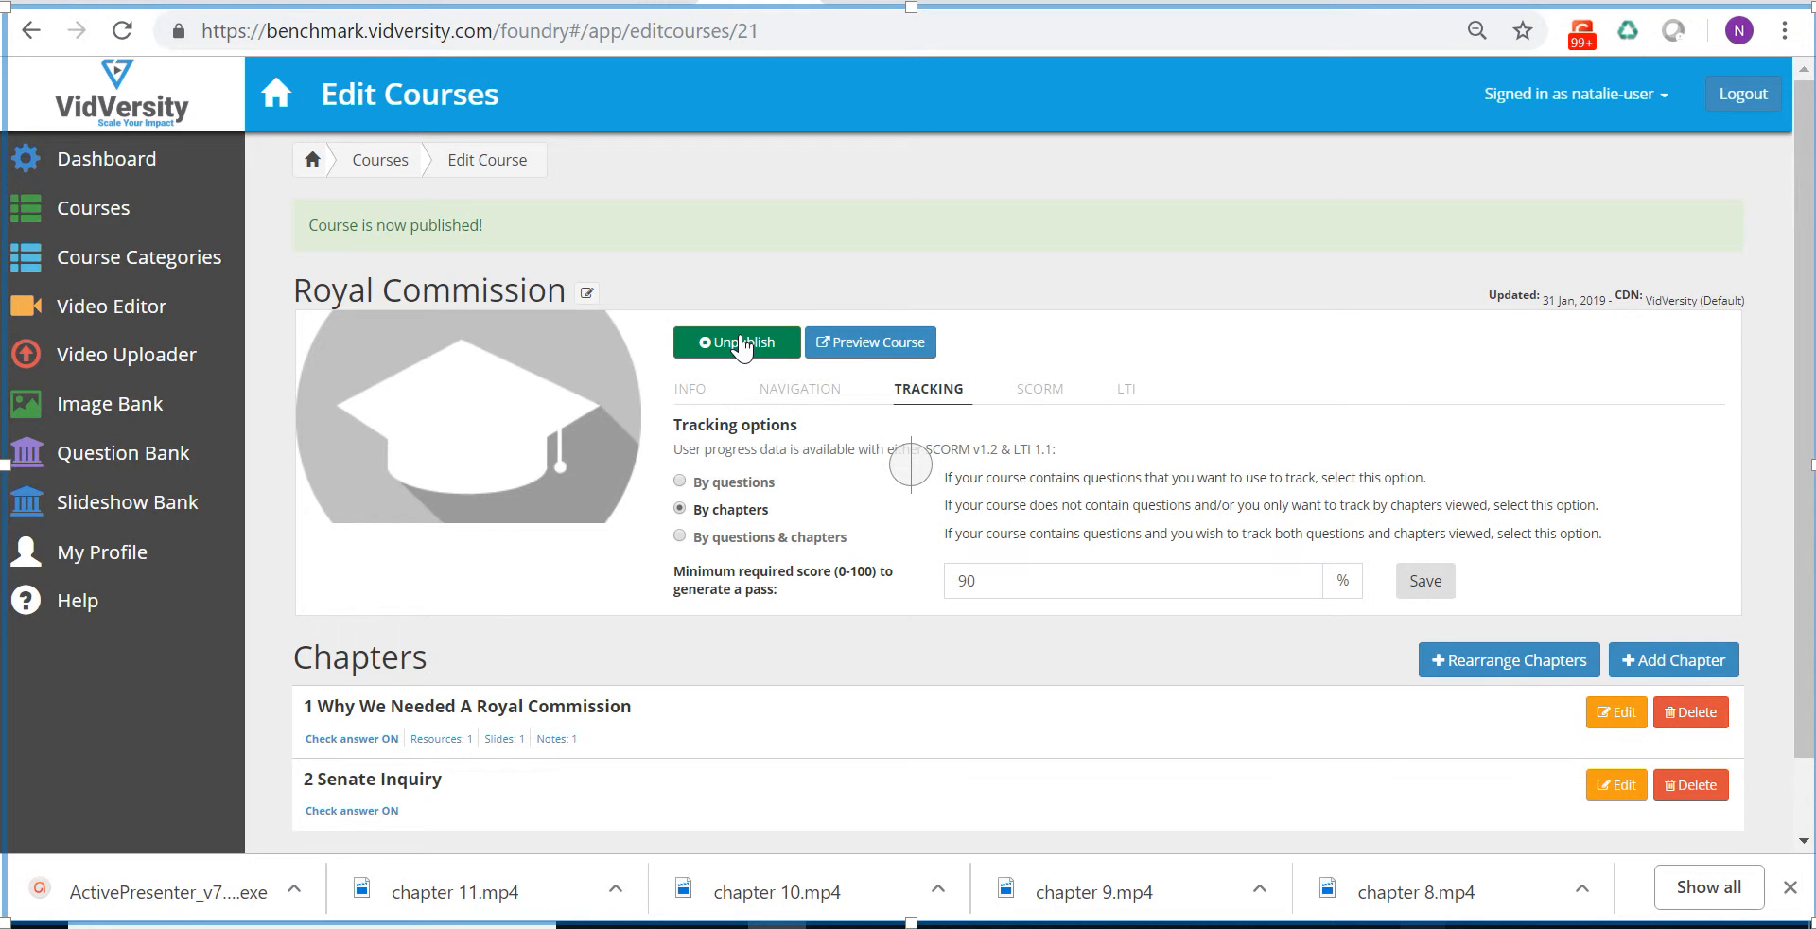
click(878, 348)
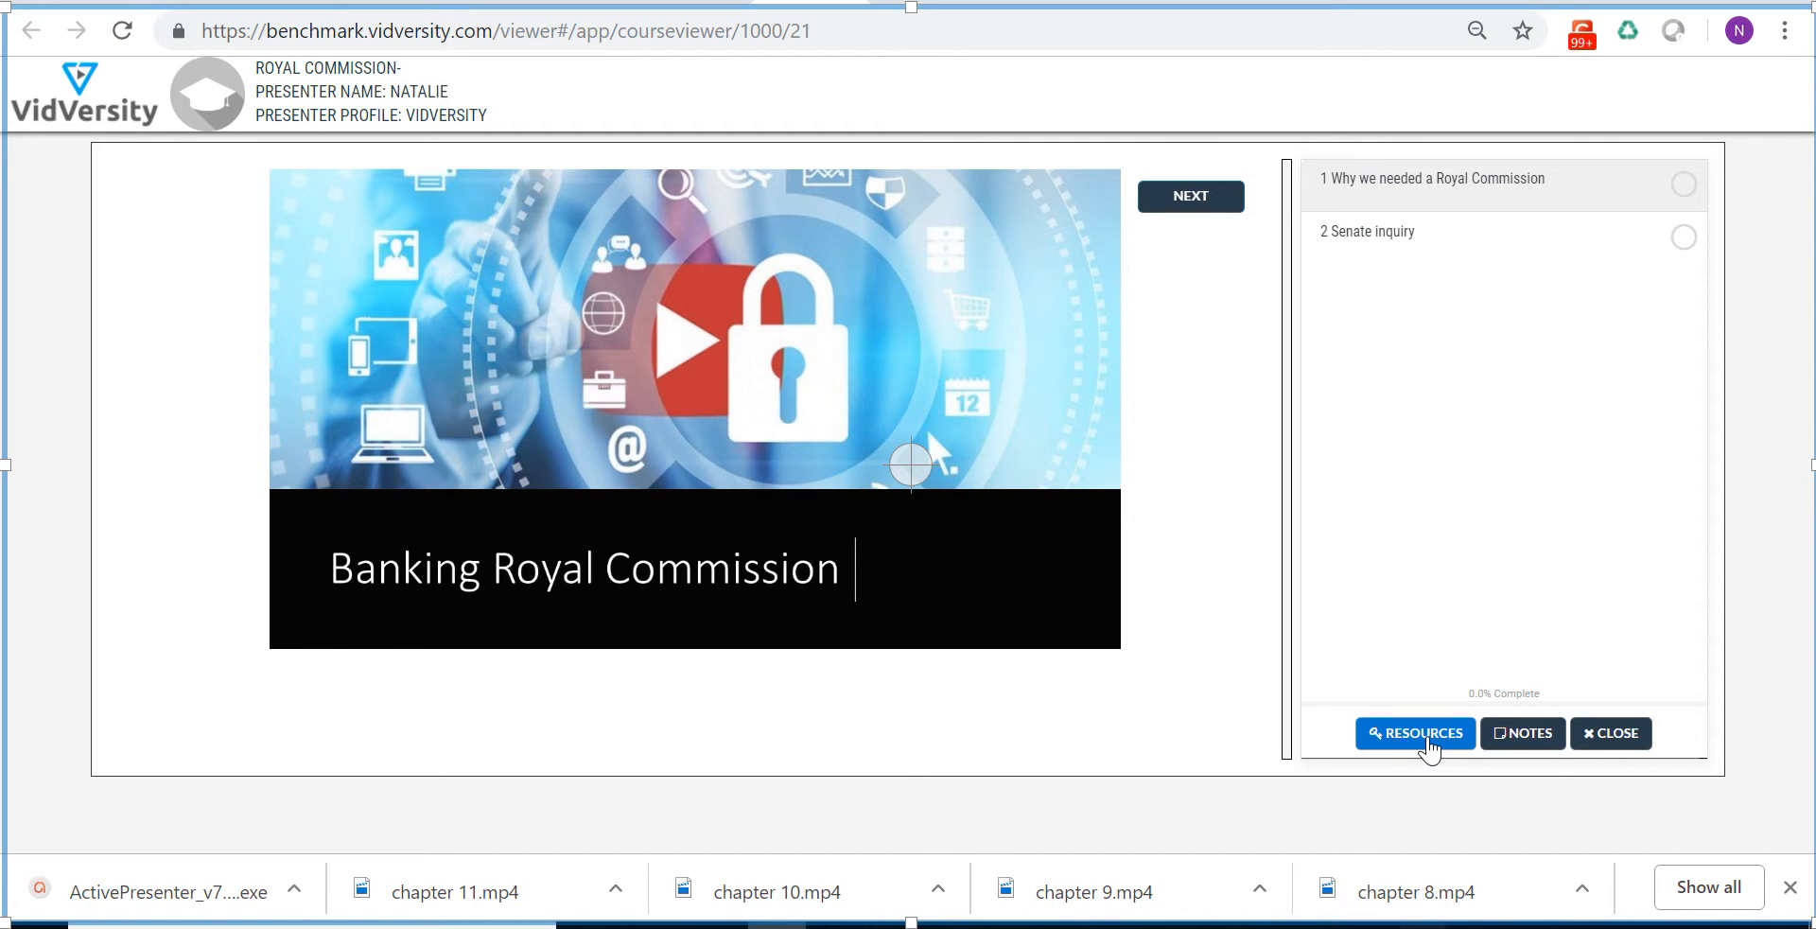
Step: View the first chapter's resources list and notes list in the course preview, closing each one
click(1428, 740)
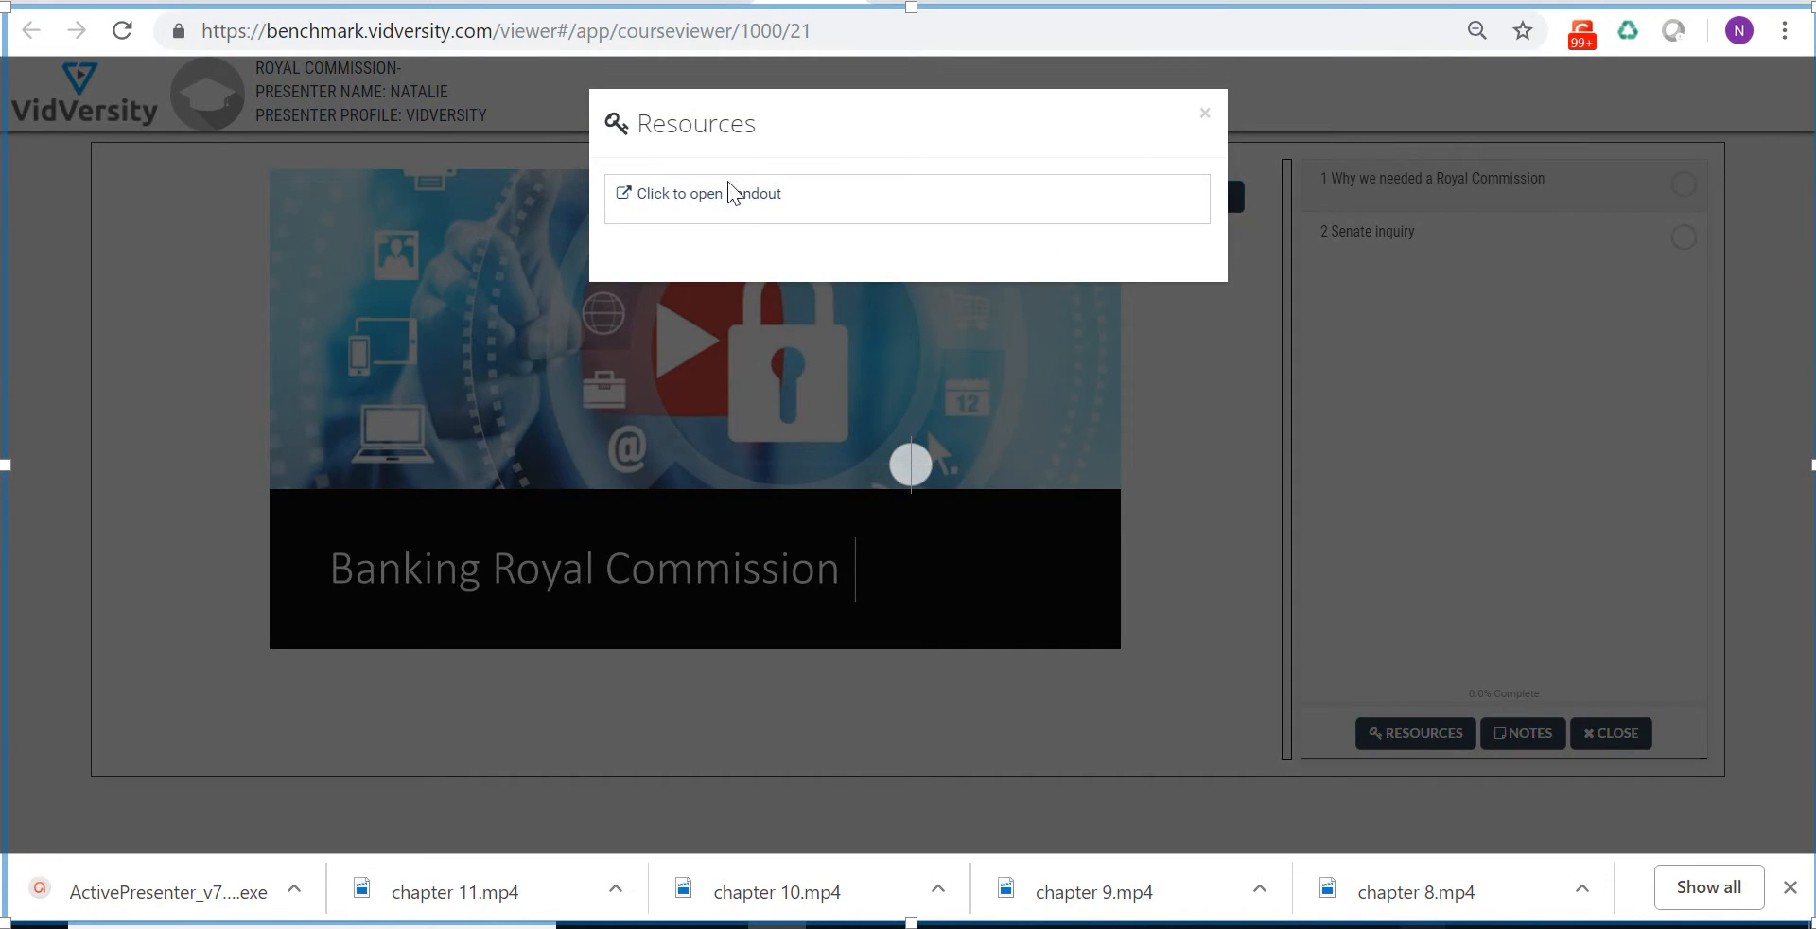
click(1204, 118)
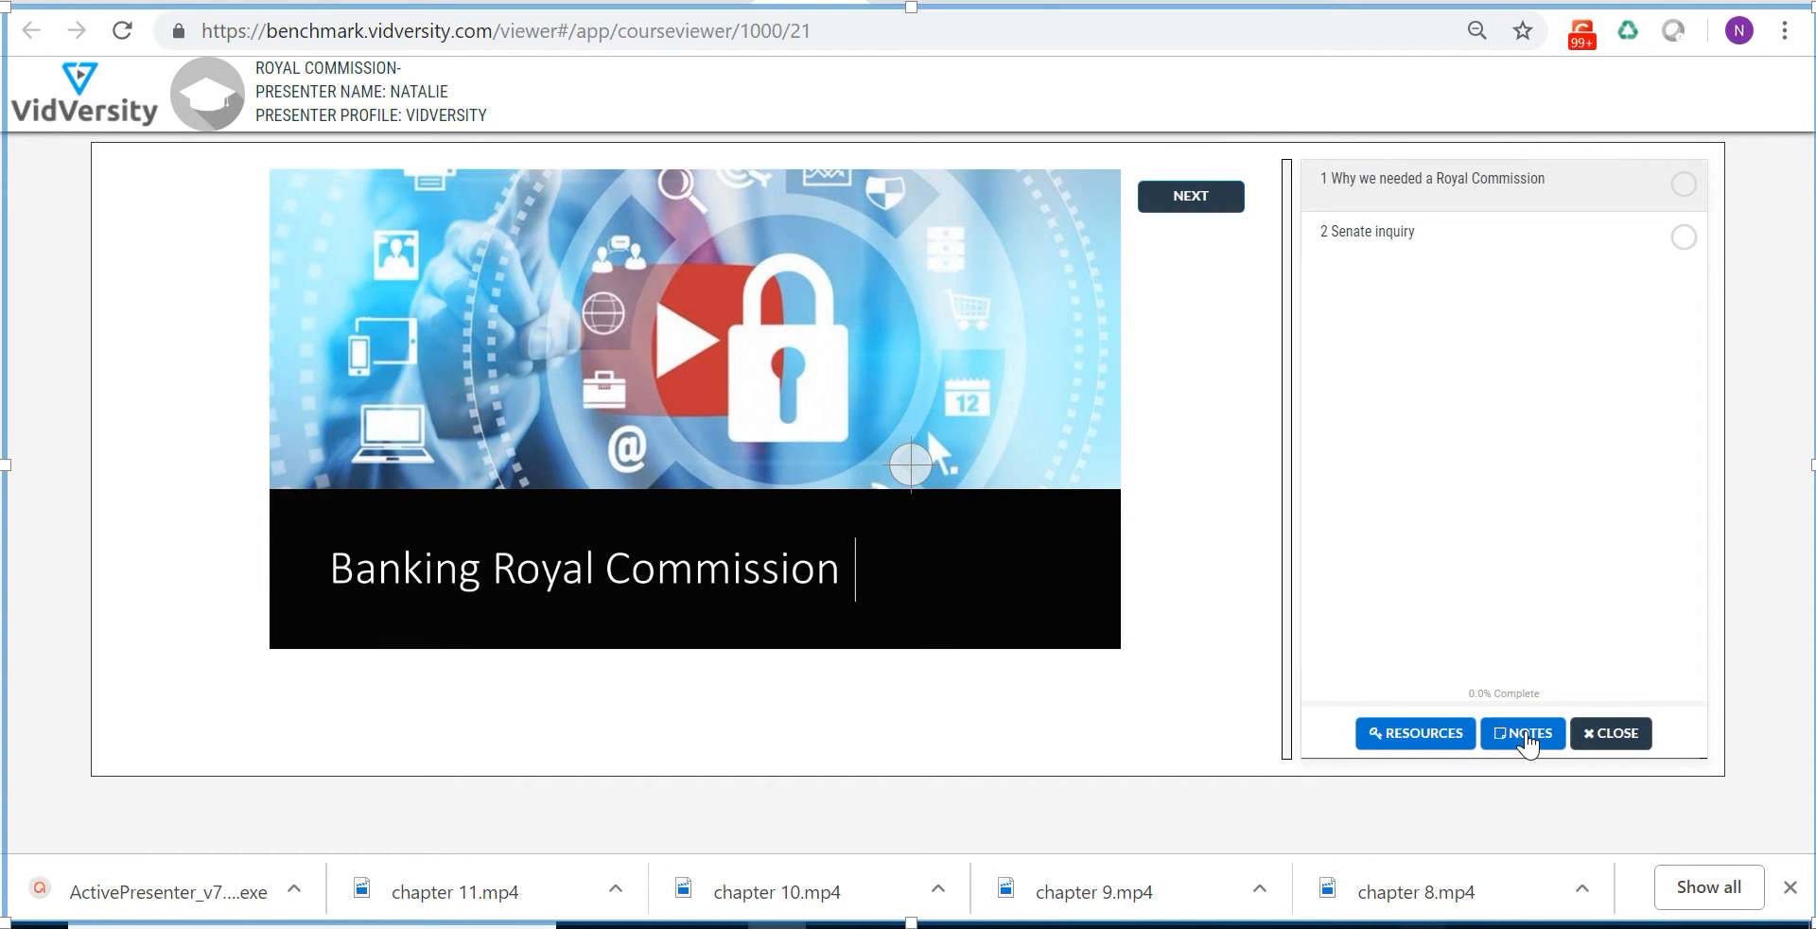
click(1525, 737)
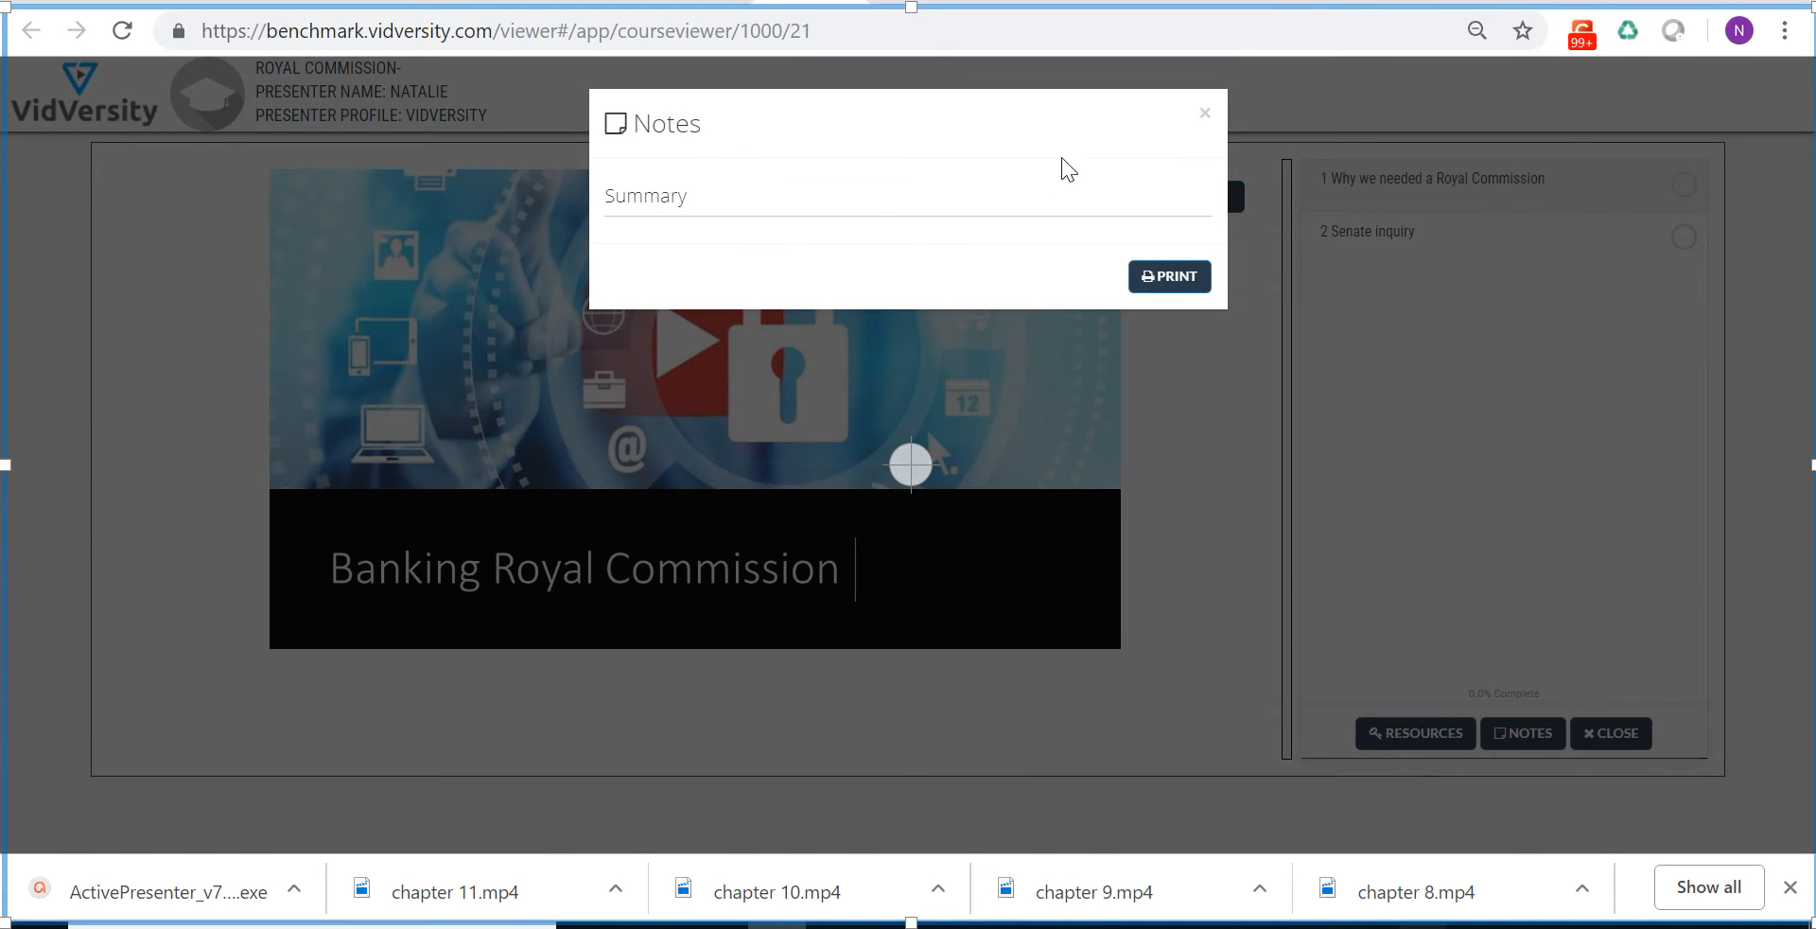
click(1204, 121)
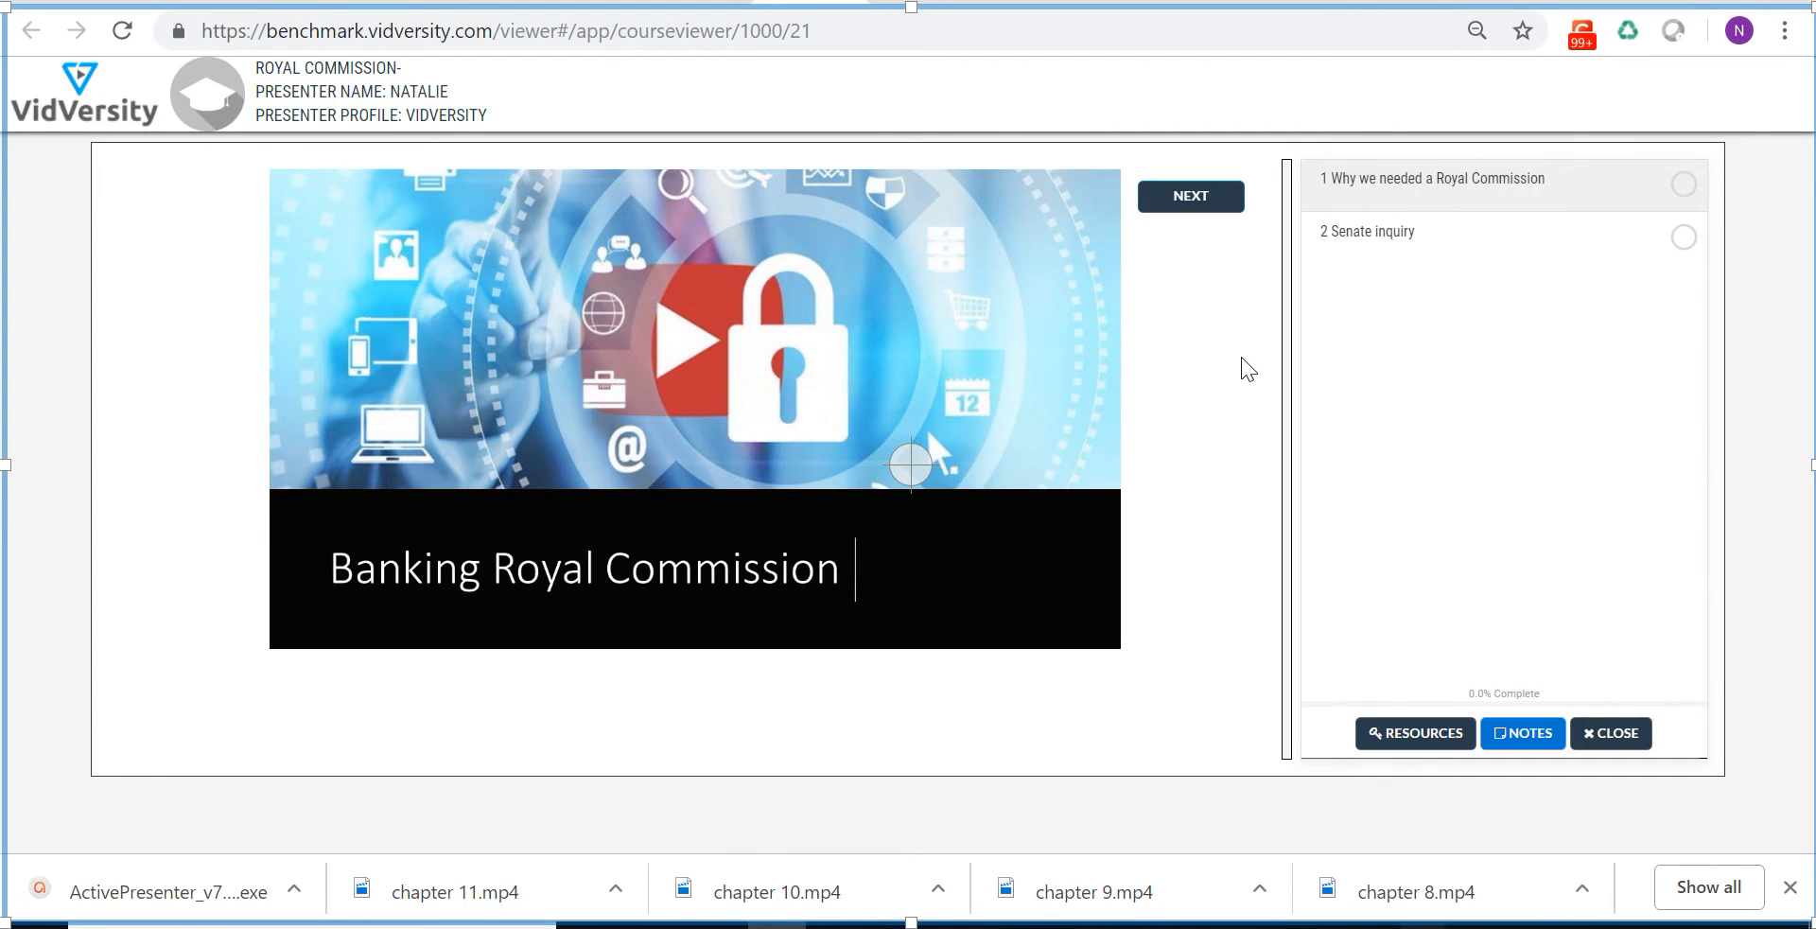
Step: Go through the Banking Royal Commission slides to the chapter video and pause its playback
click(1173, 204)
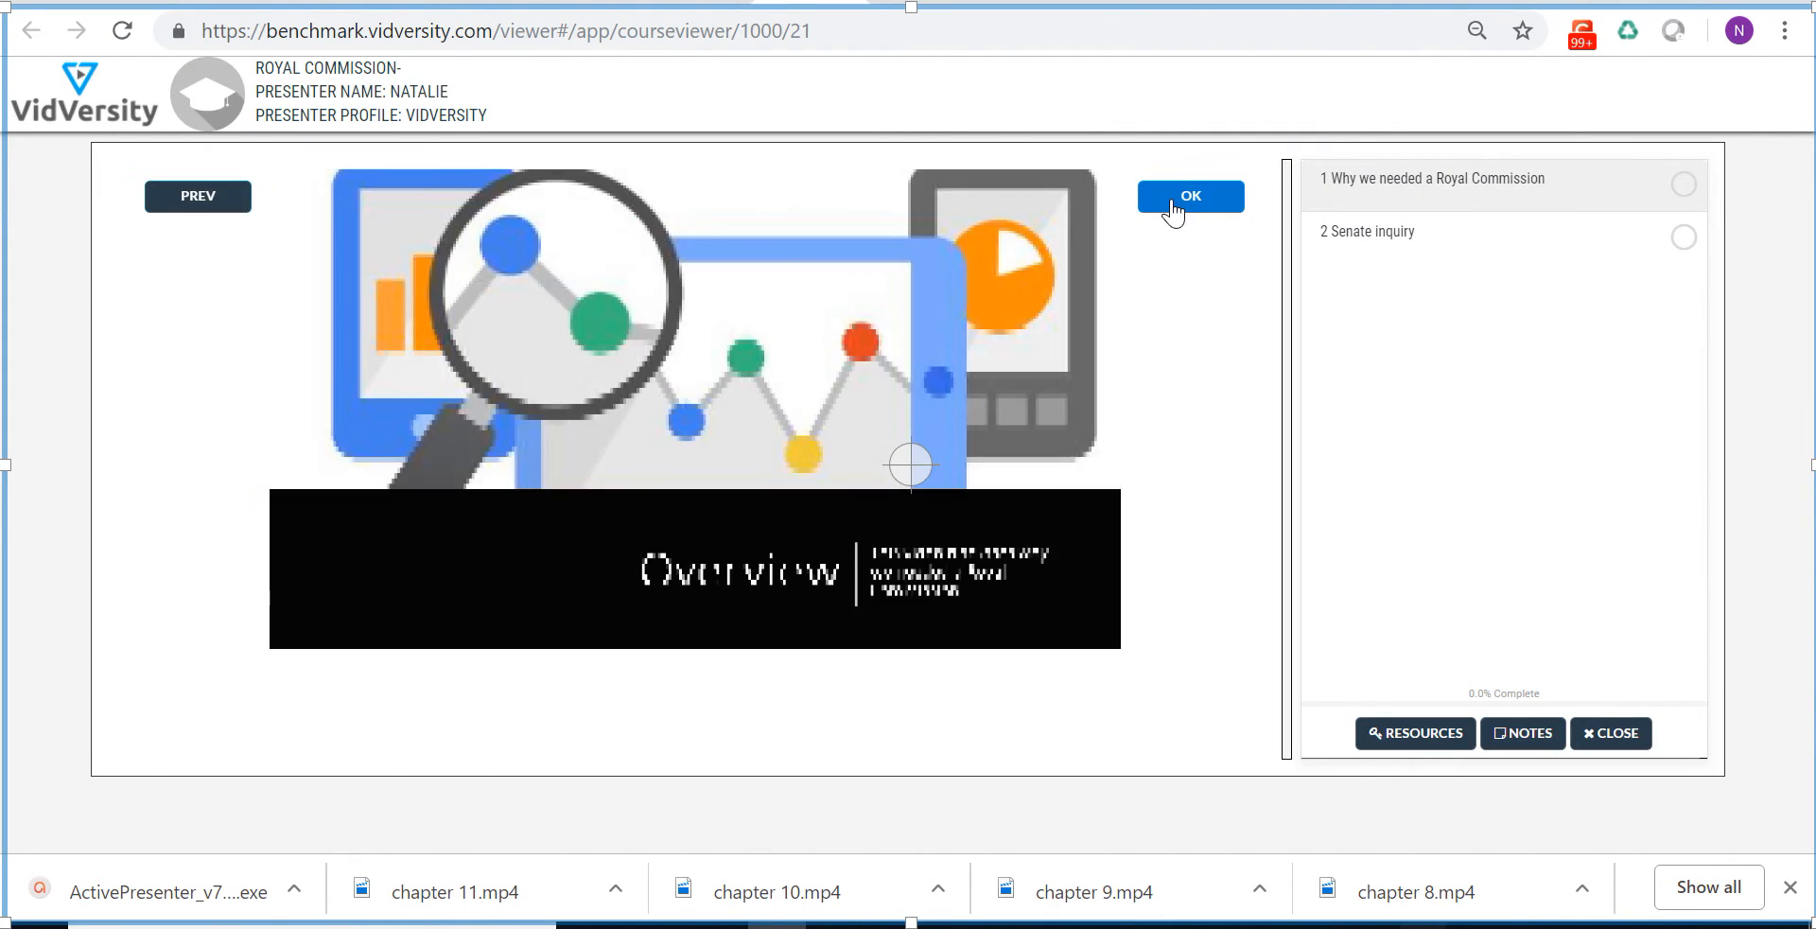
click(1173, 203)
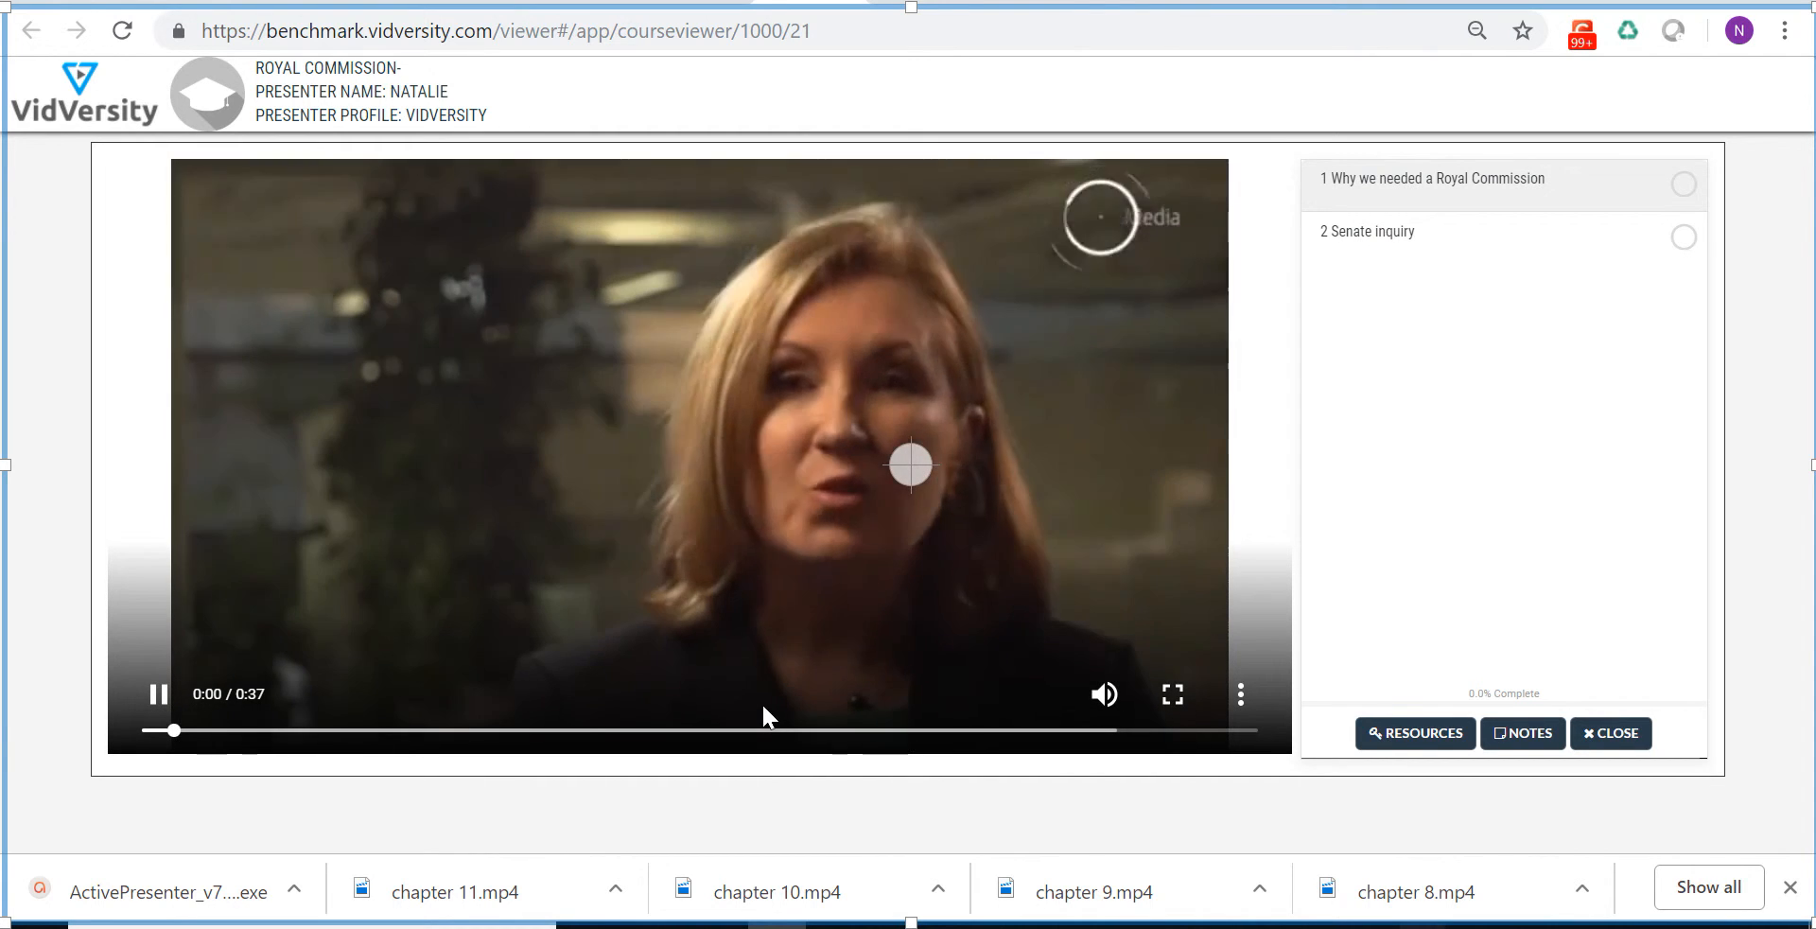
click(159, 695)
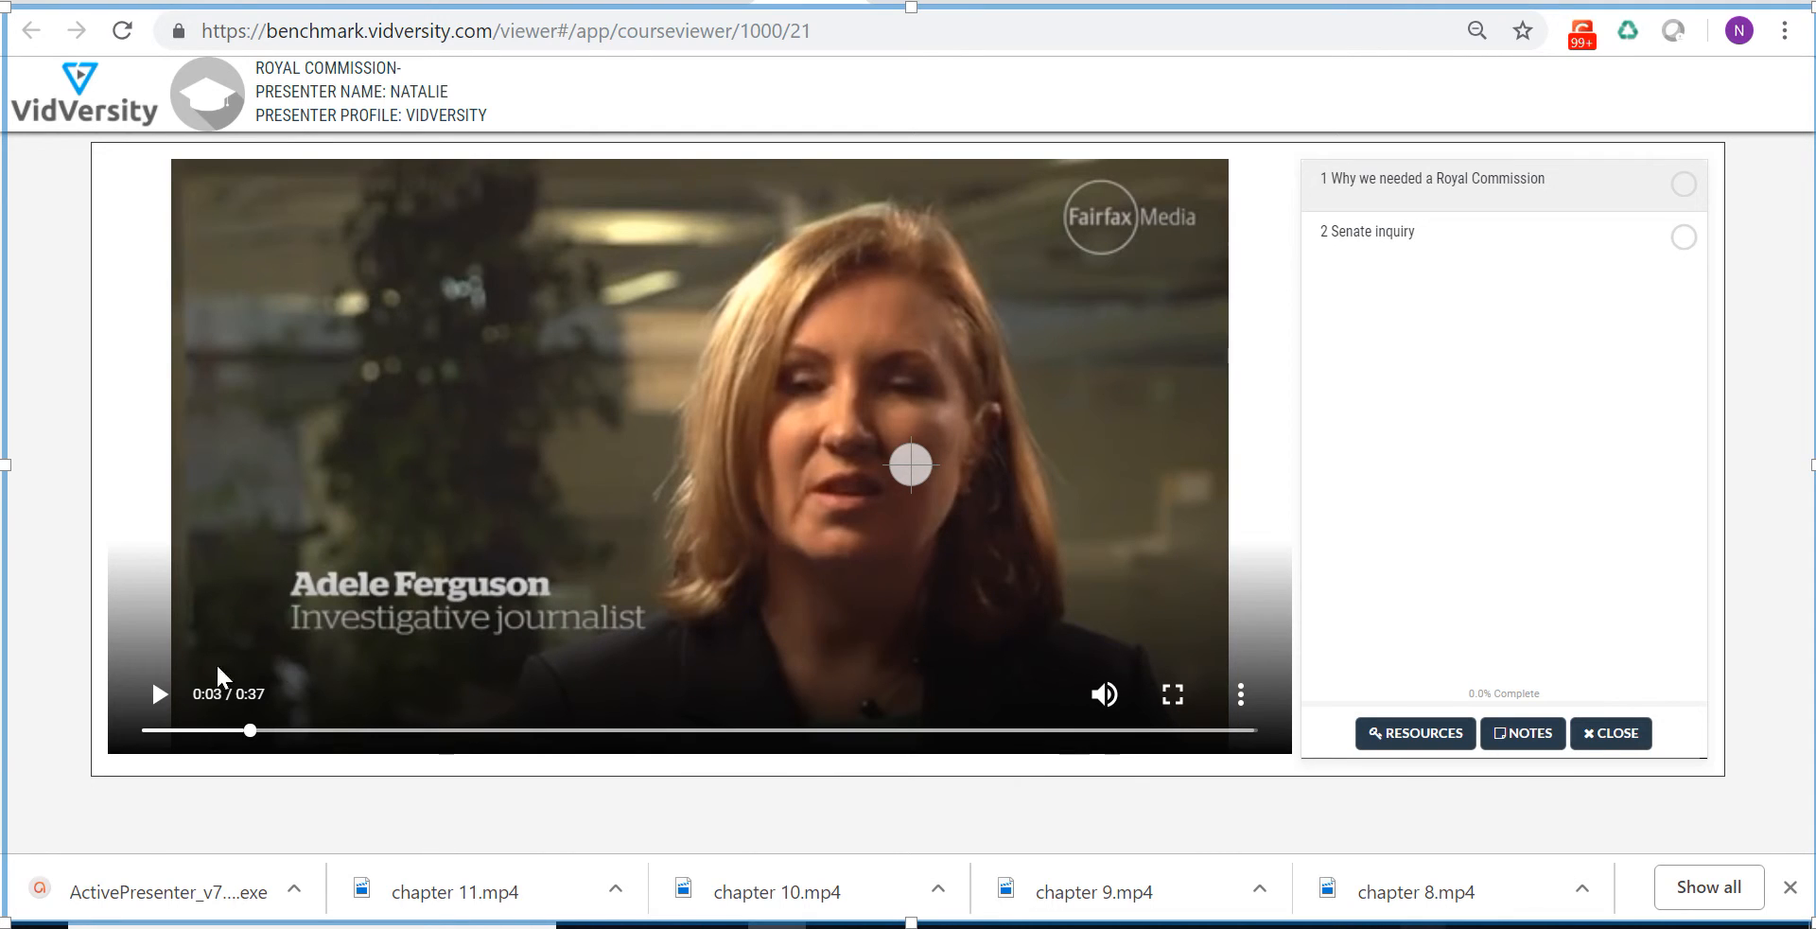
Step: Resume the chapter video, continue past the handout resource and the Summary note, and pause playback again
click(152, 696)
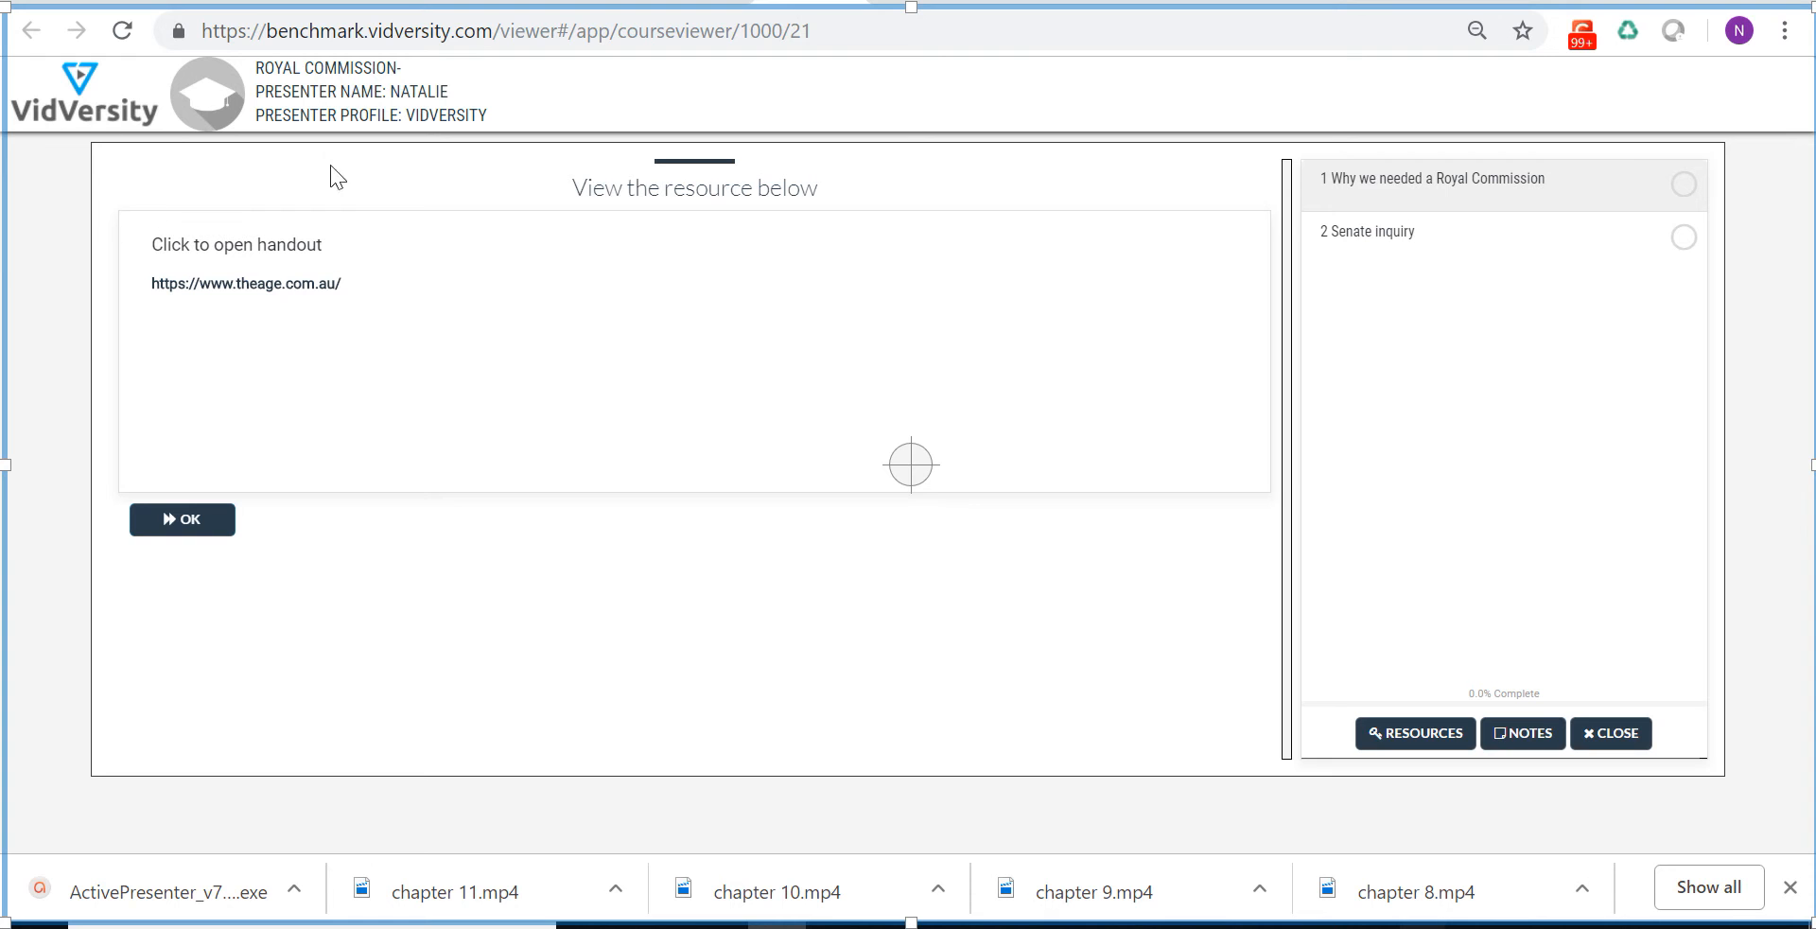
click(182, 520)
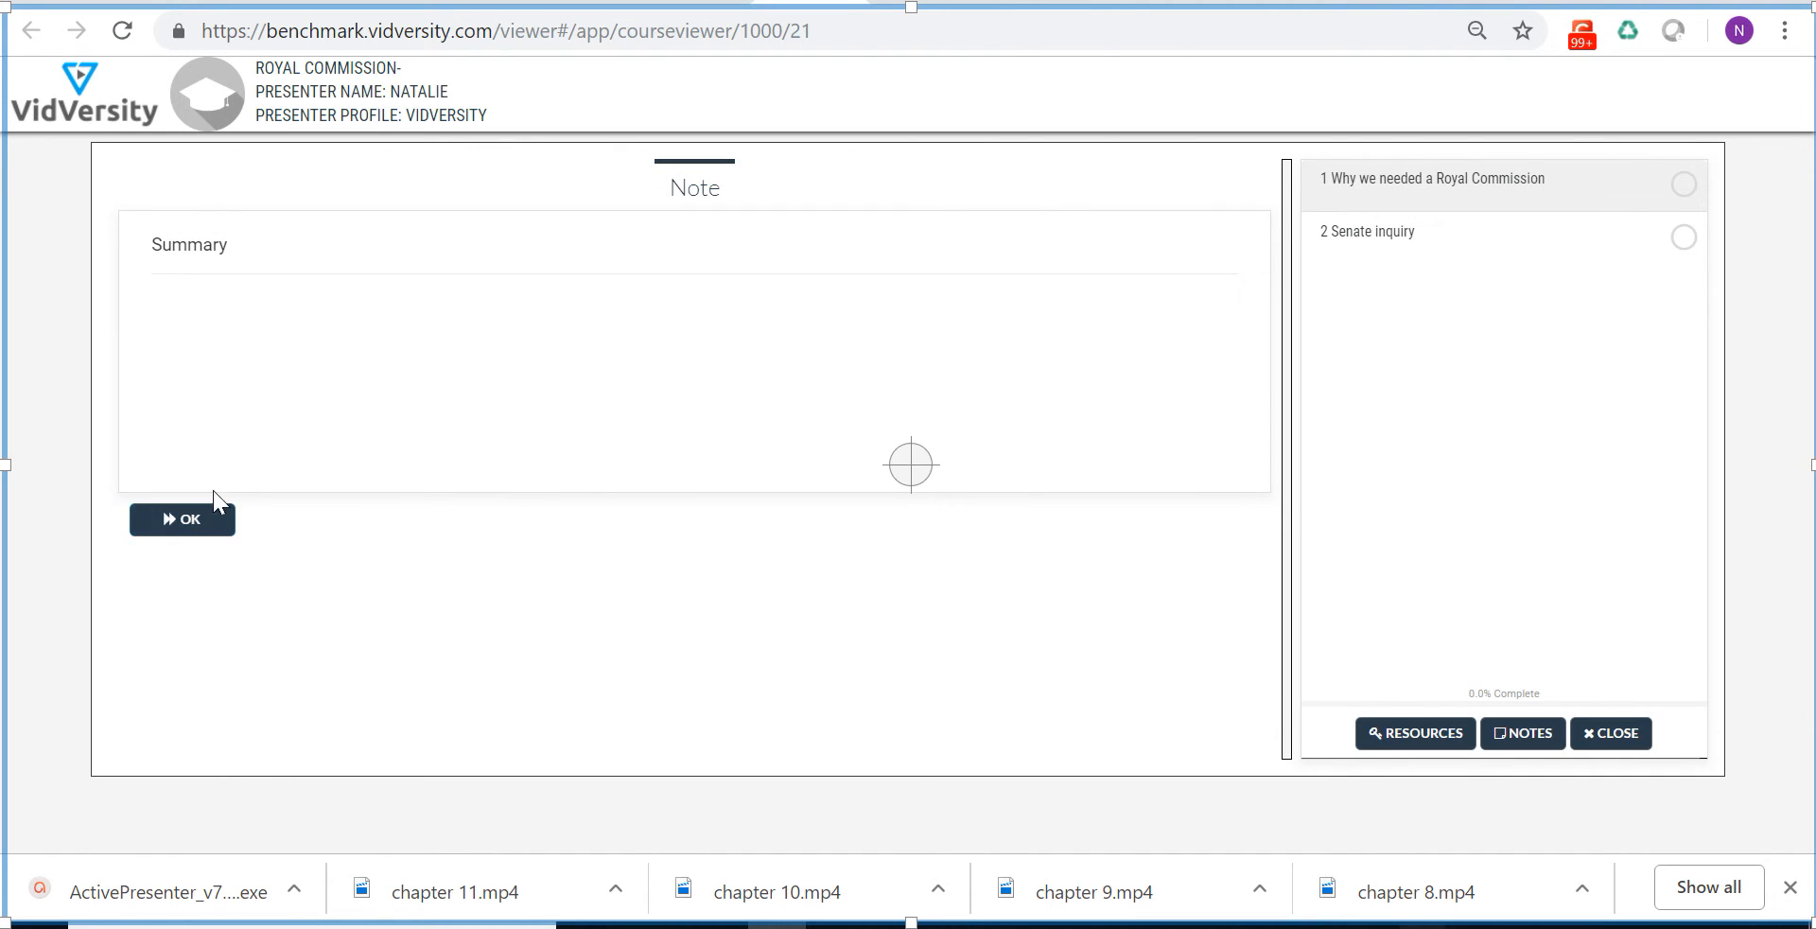
click(212, 512)
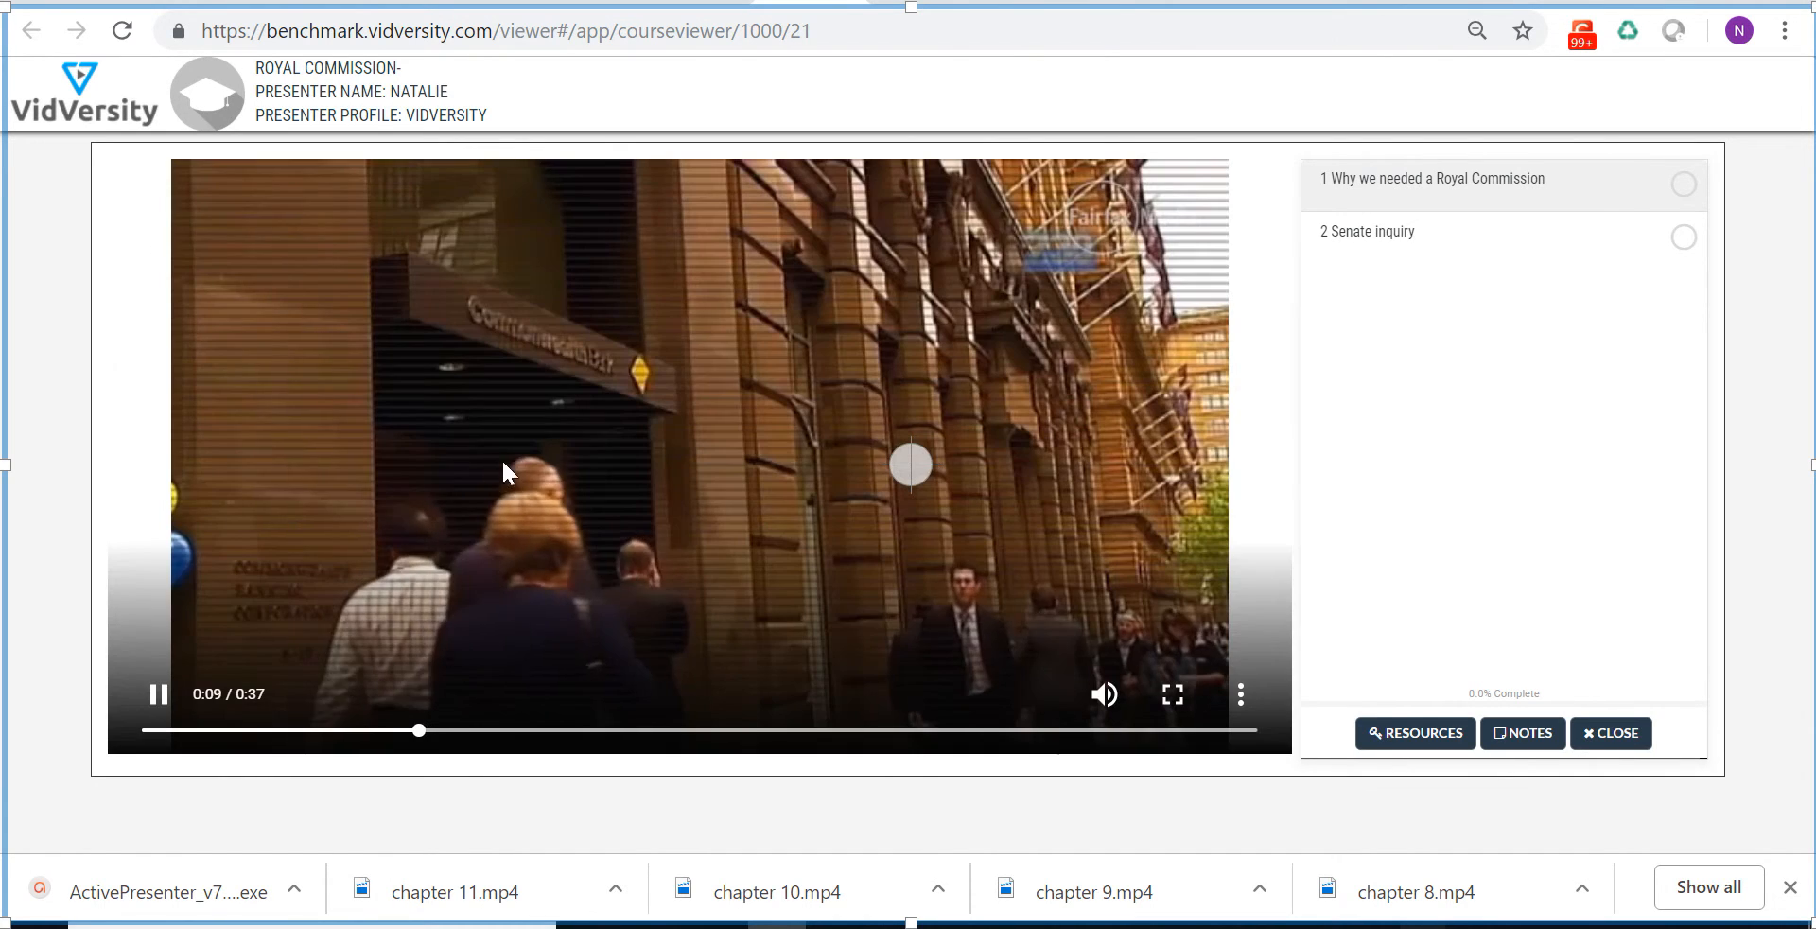
click(159, 687)
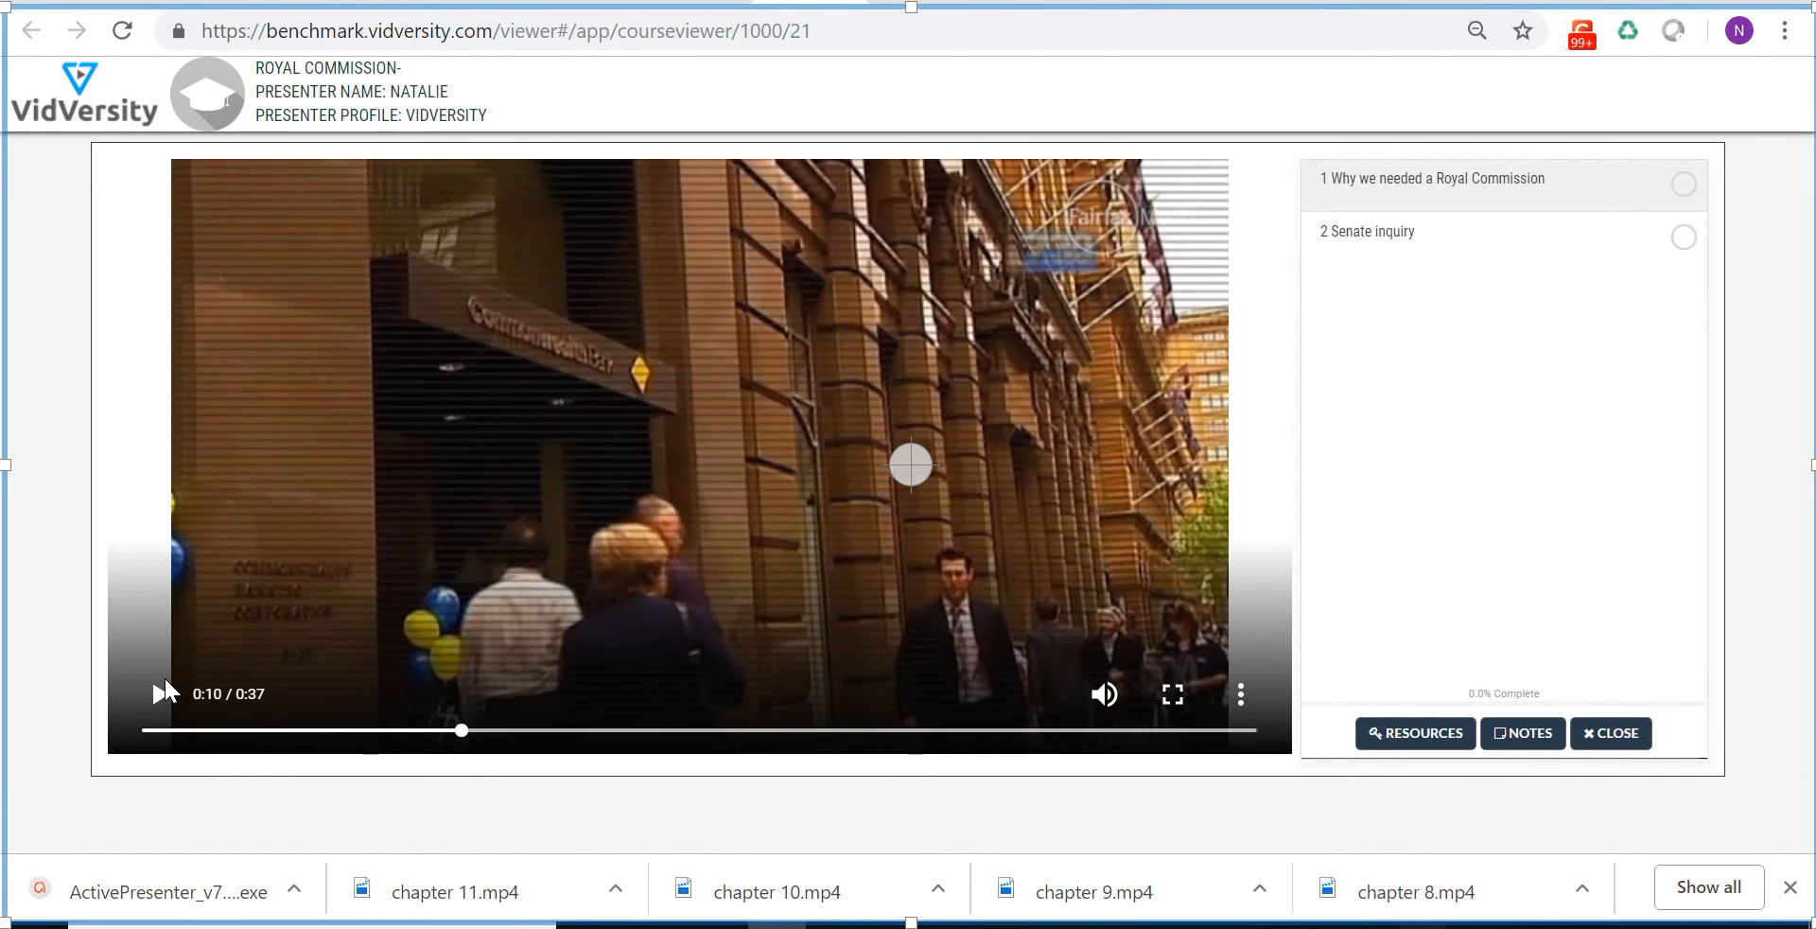